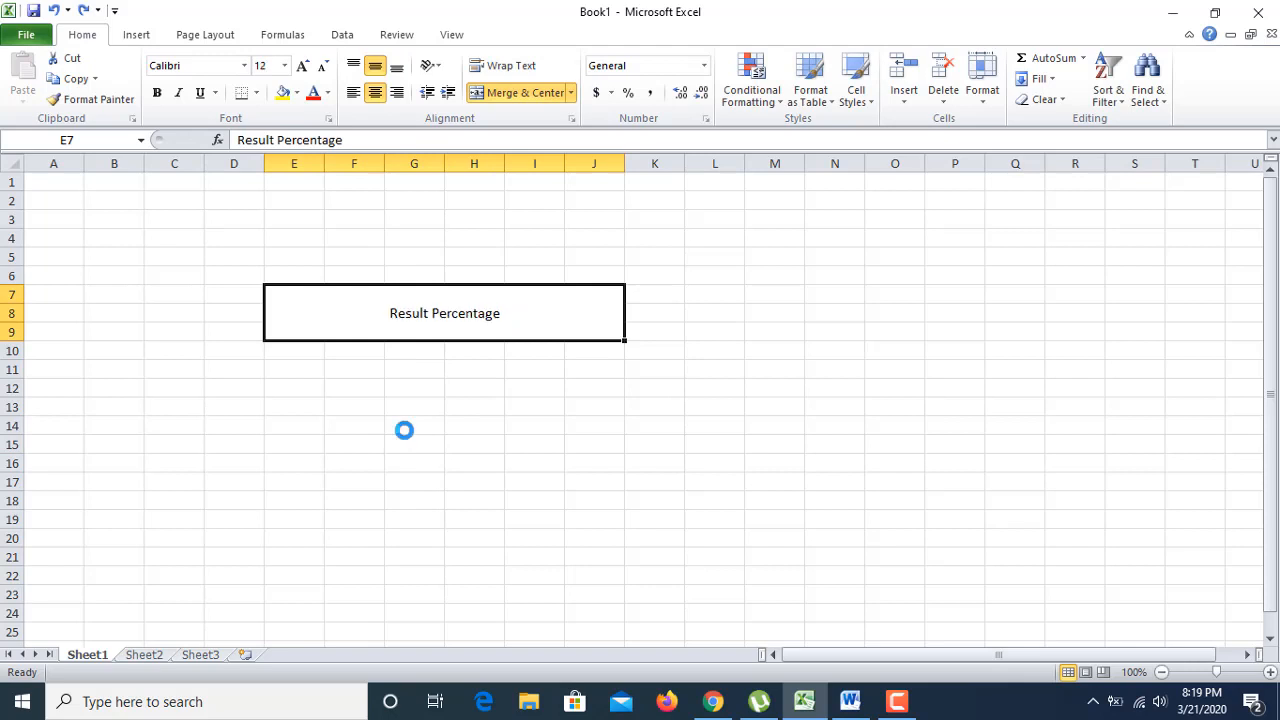
Step: Enter the headers 'S.I No' in E10 and 'Exam Name' in F10
{"action": "left_click", "coordinate": [506, 353]}
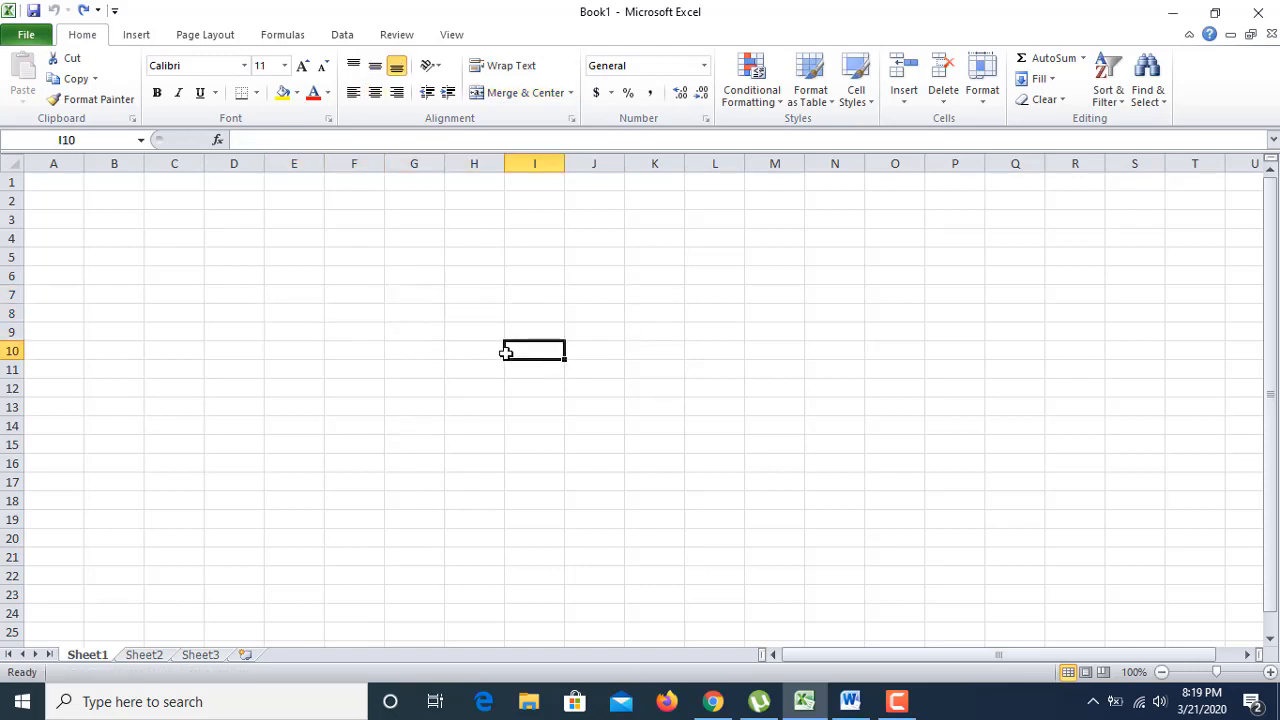
{"action": "left_click", "coordinate": [363, 350]}
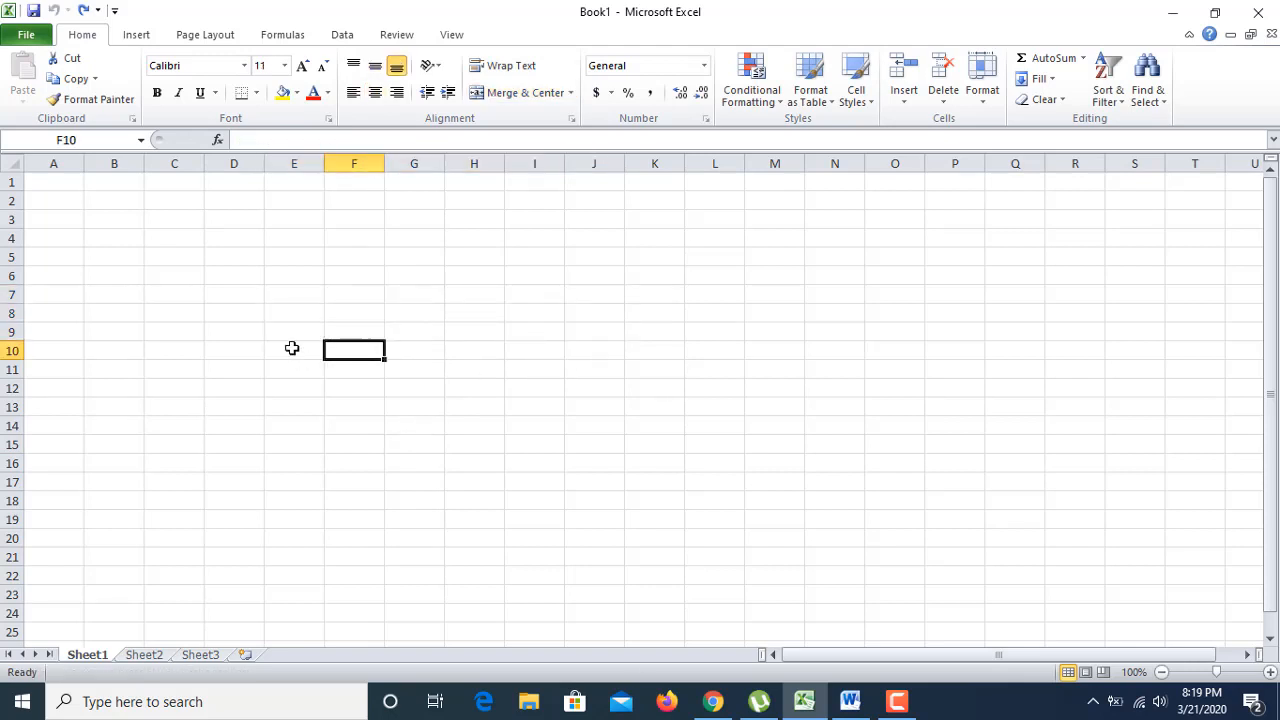
{"action": "left_click", "coordinate": [291, 347]}
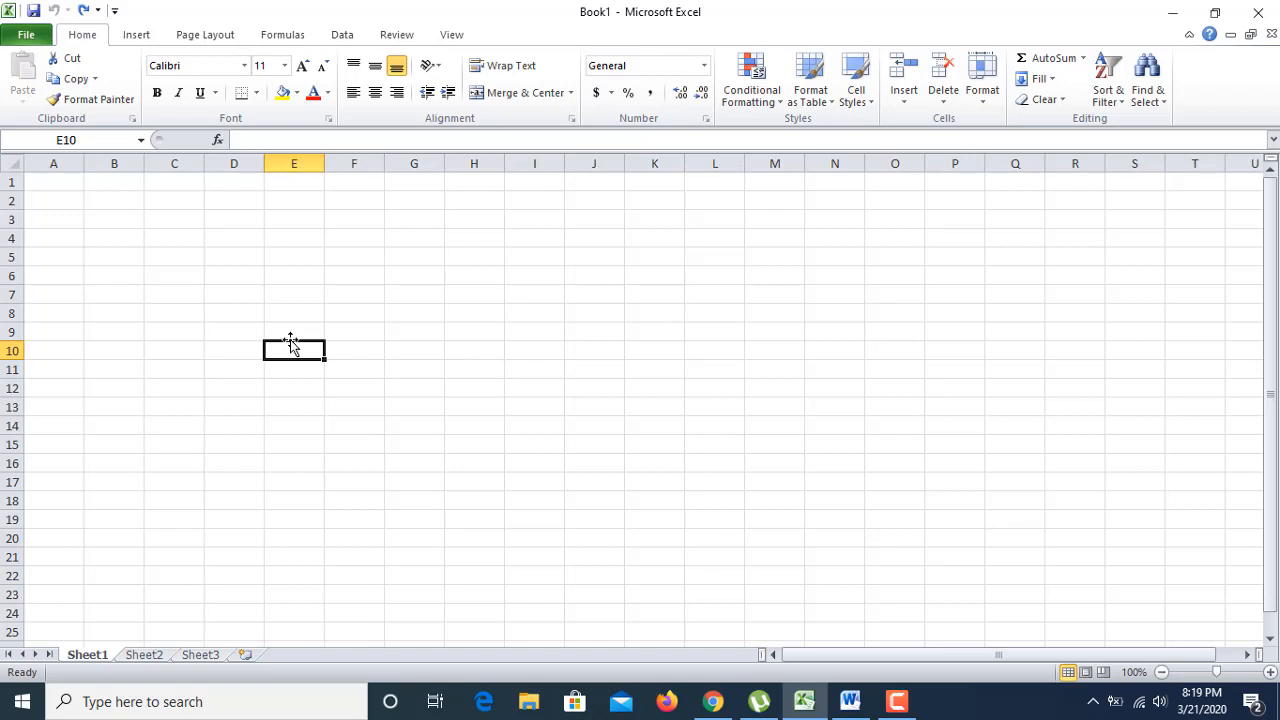
{"action": "type", "text": "S."}
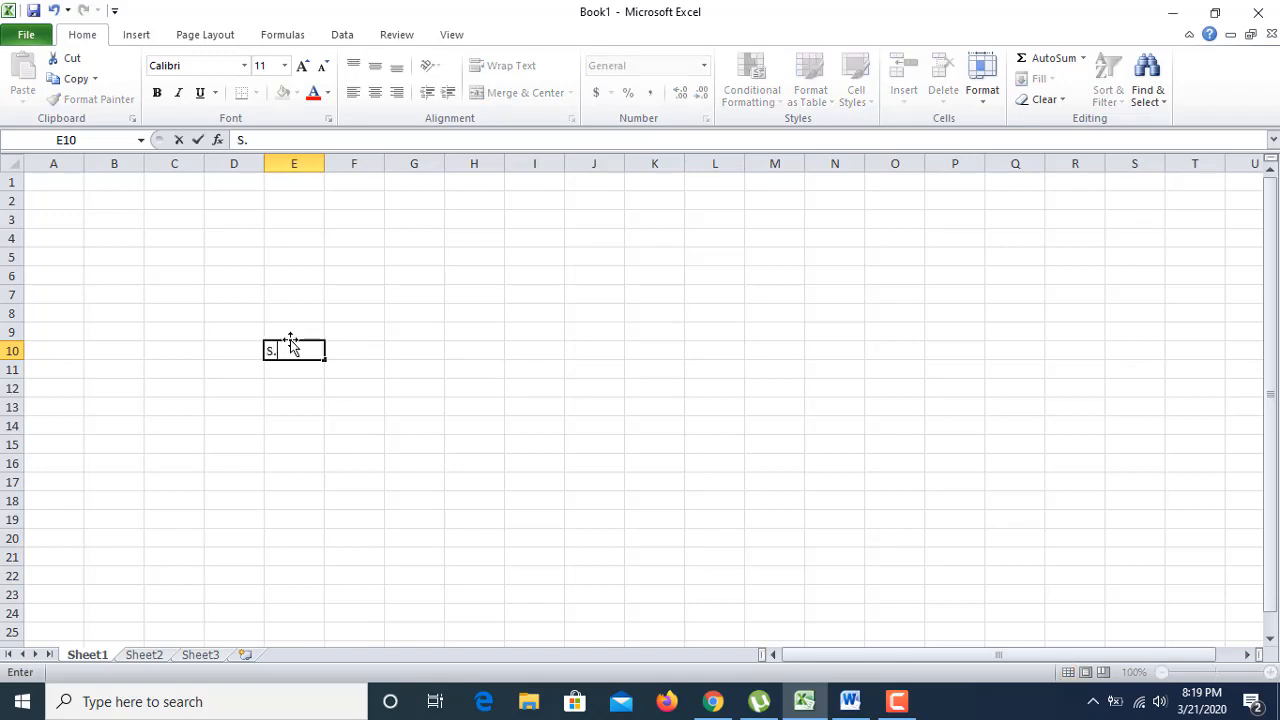
{"action": "type", "text": "I No"}
{"action": "left_click", "coordinate": [334, 389]}
{"action": "left_click", "coordinate": [345, 351]}
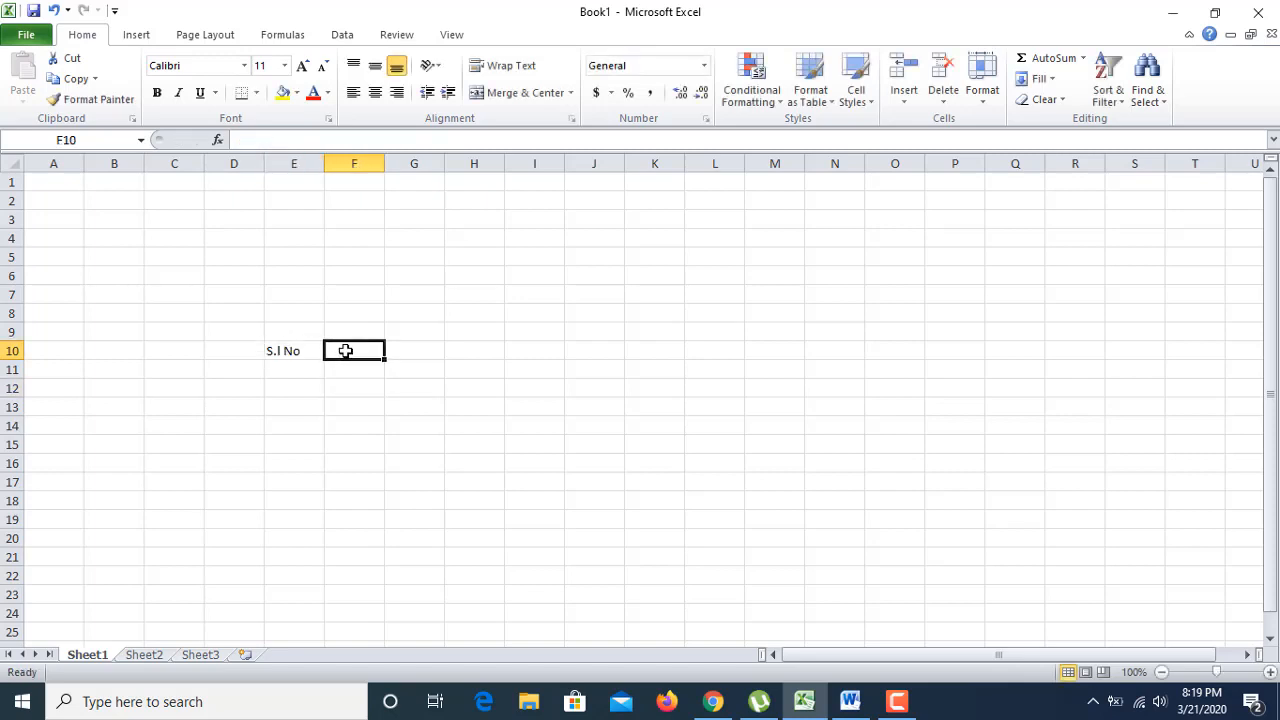
{"action": "type", "text": "Ex"}
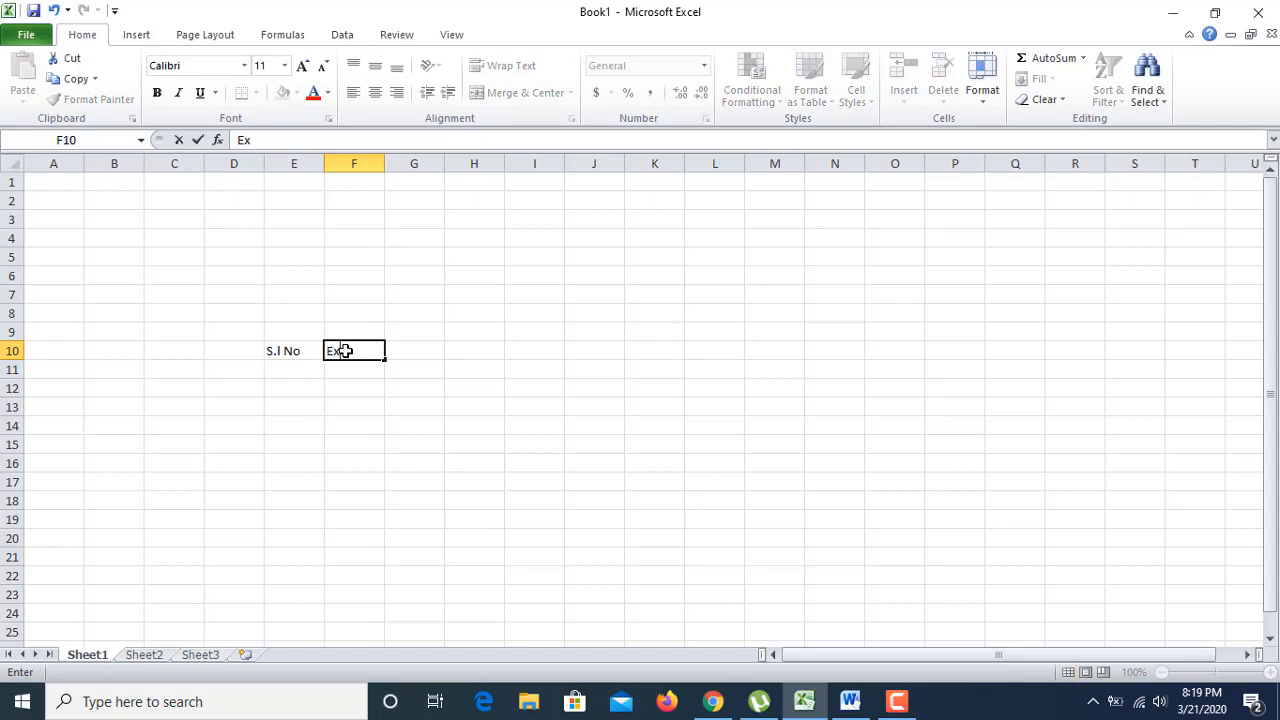
{"action": "type", "text": "am Name"}
{"action": "left_click", "coordinate": [400, 420]}
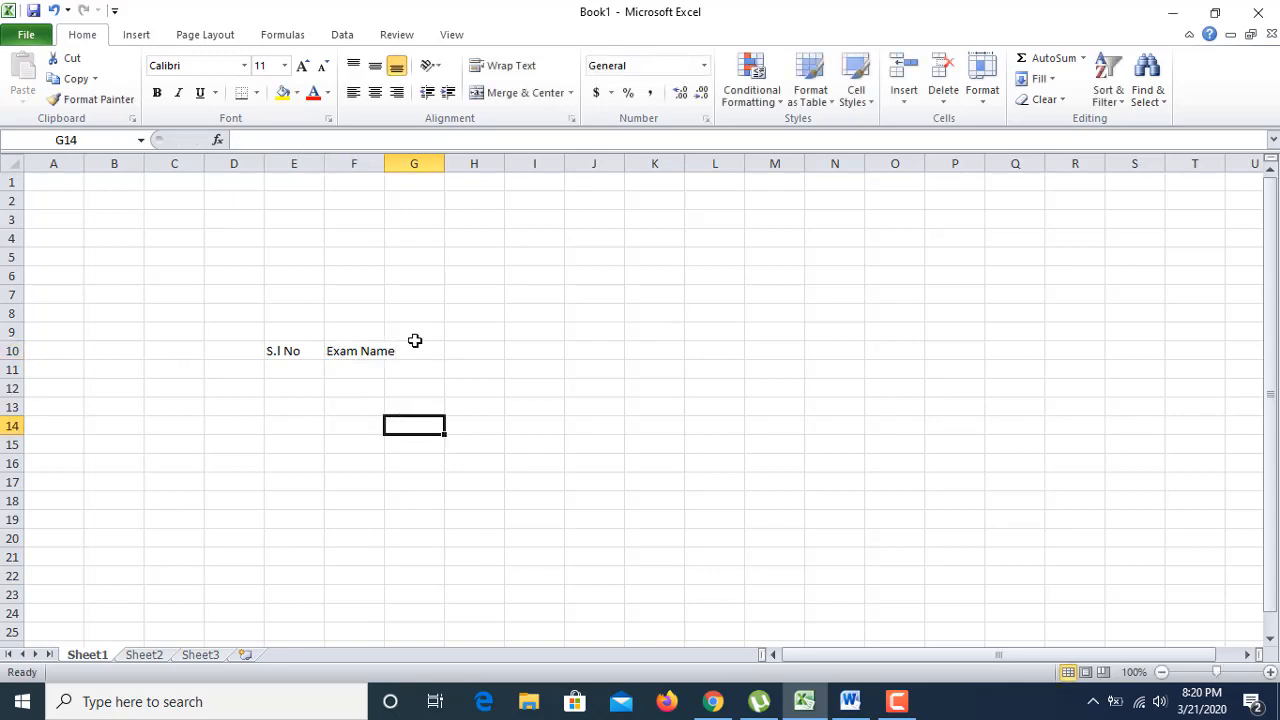
Step: Add the headers 'Board Name' in G10 and 'Total Student' in H10
{"action": "left_click", "coordinate": [414, 336]}
{"action": "left_click", "coordinate": [414, 352]}
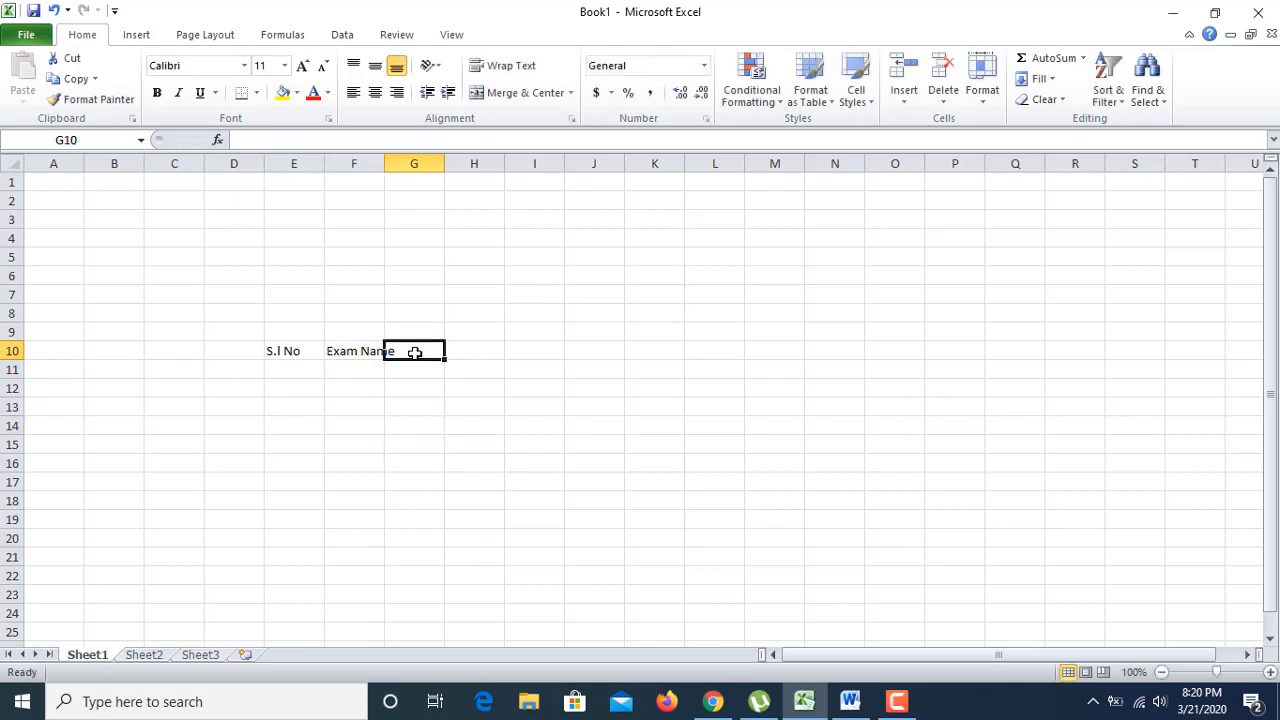
{"action": "type", "text": "Bo"}
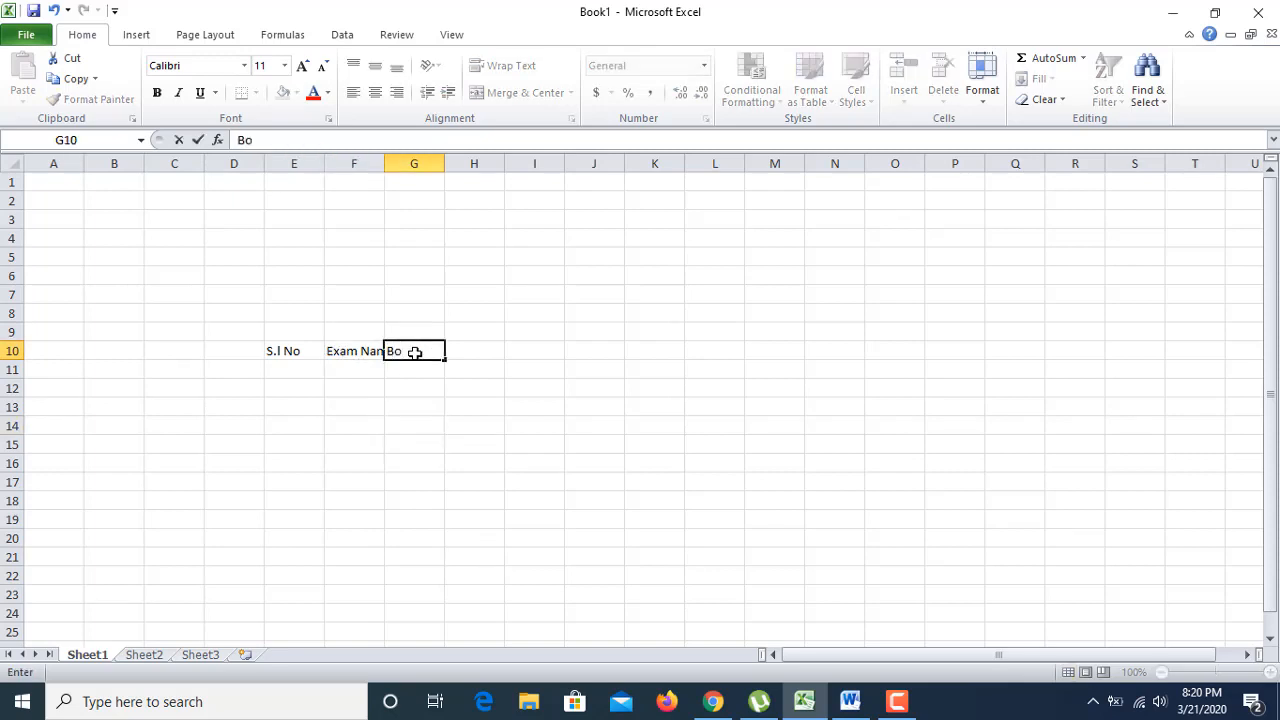
{"action": "type", "text": "ard Name"}
{"action": "left_click", "coordinate": [476, 404]}
{"action": "left_click", "coordinate": [485, 351]}
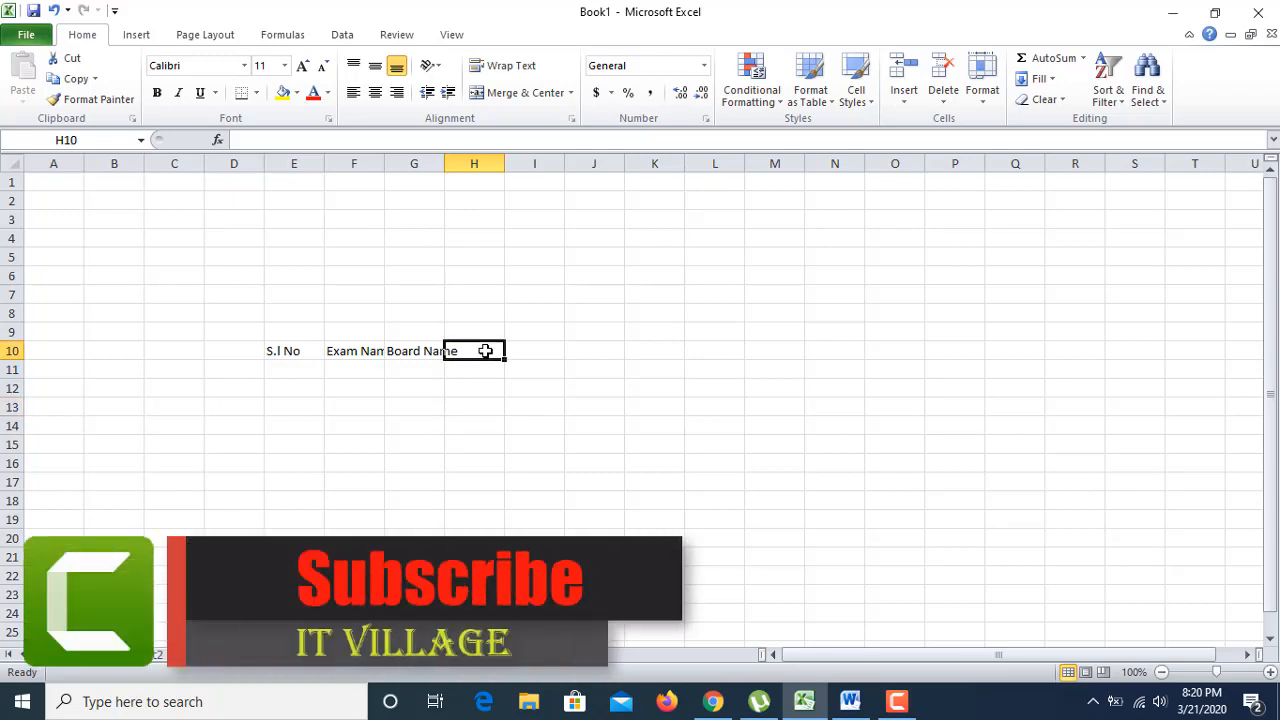
{"action": "type", "text": "Total"}
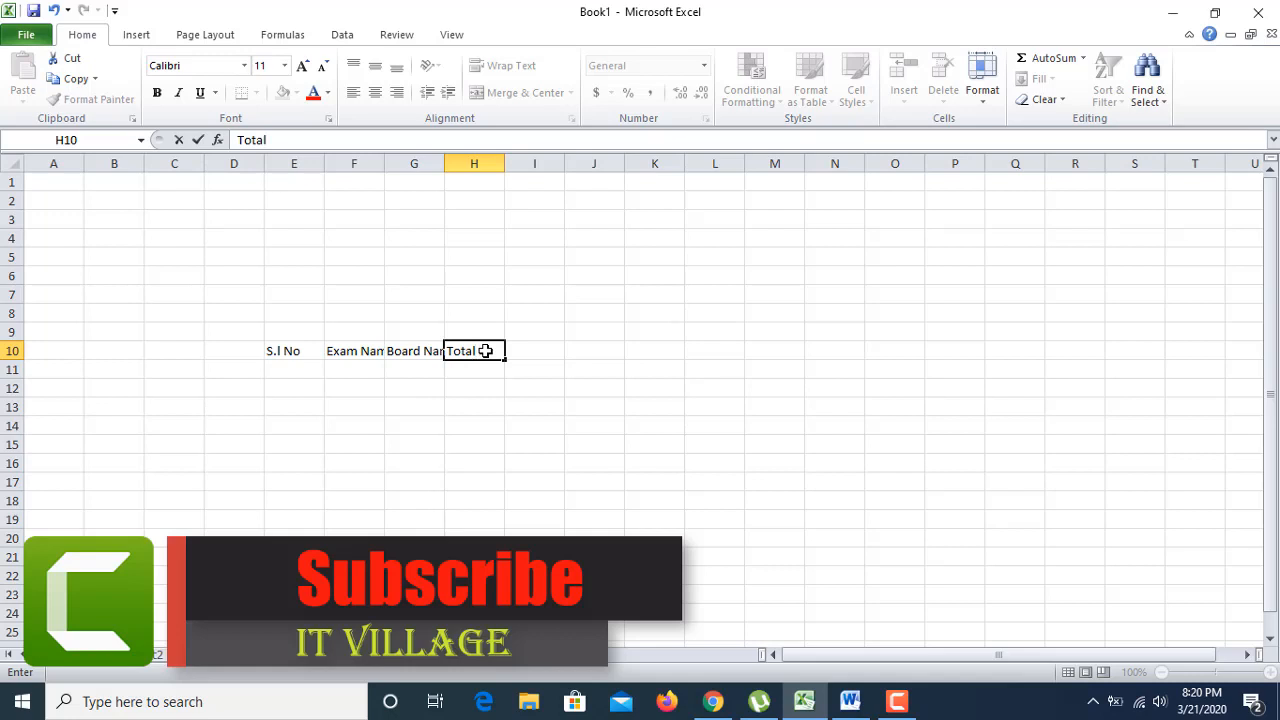
{"action": "type", "text": " Stud"}
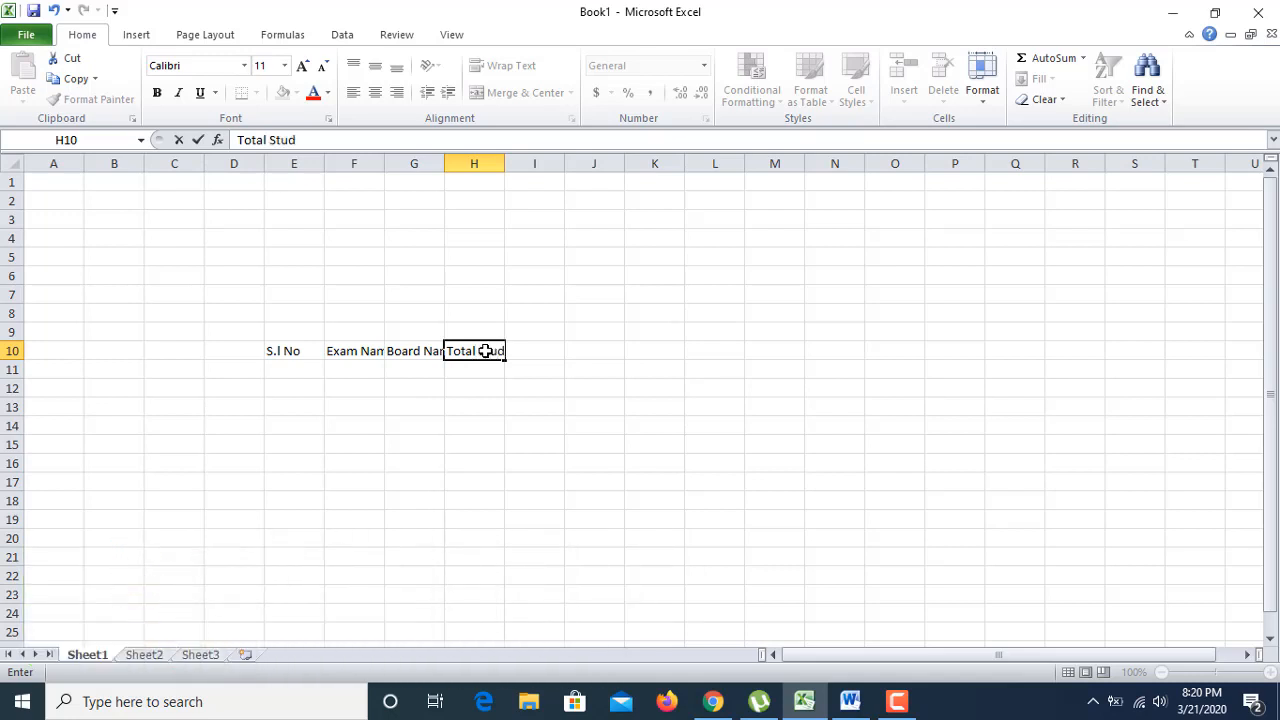
{"action": "type", "text": "ent"}
Step: Confirm 'Total Student', then add 'Pass Student' in I10 and 'Fail Student' in J10
{"action": "left_click", "coordinate": [527, 402]}
{"action": "left_click", "coordinate": [546, 353]}
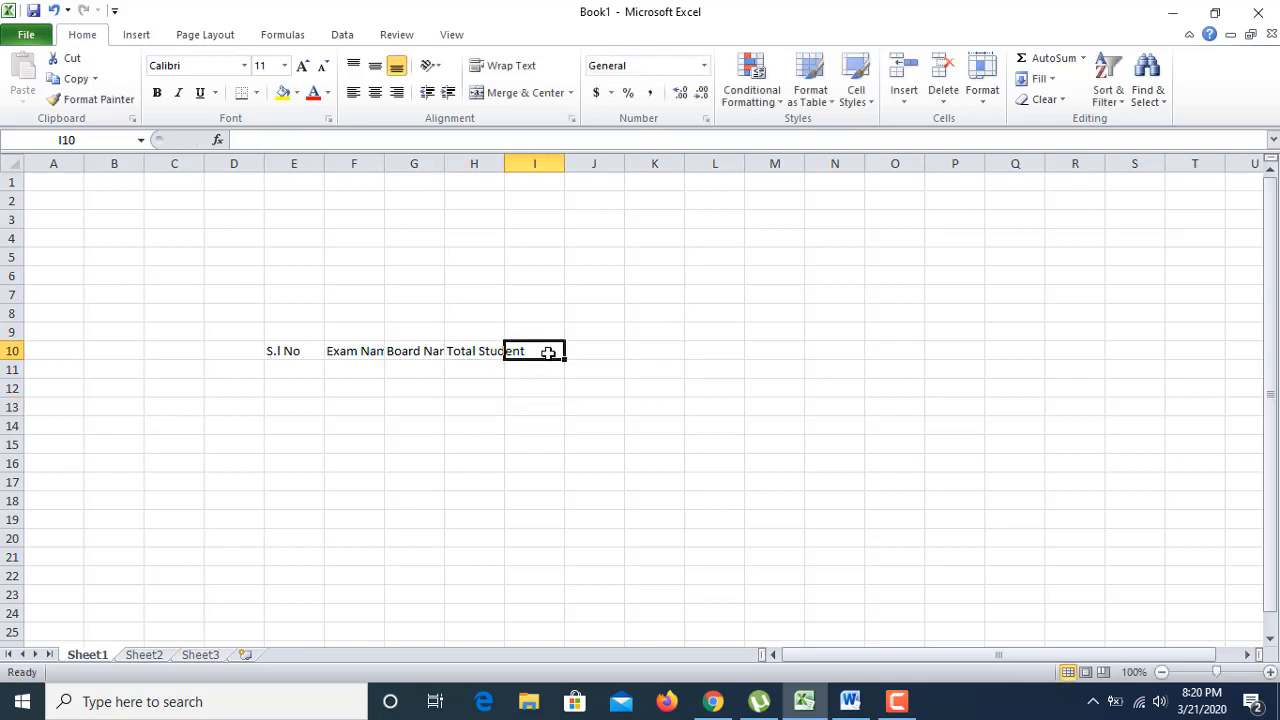
{"action": "type", "text": "P"}
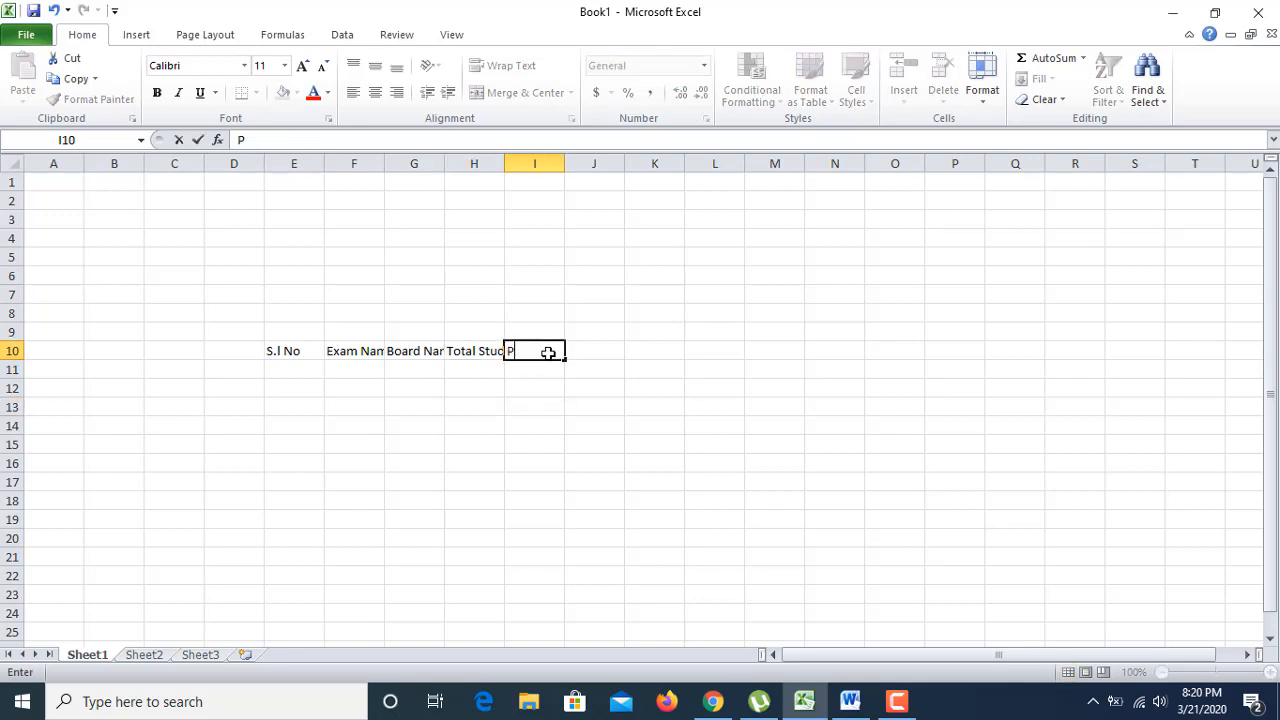
{"action": "type", "text": "ass Student"}
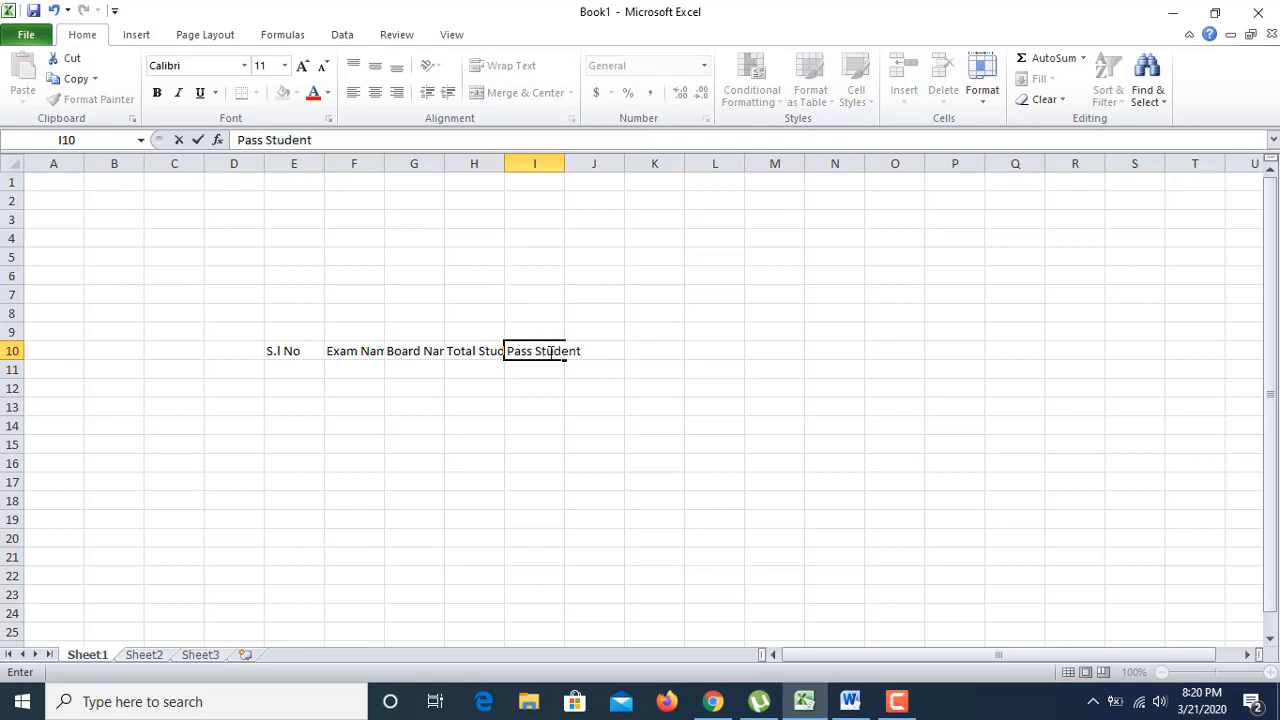
{"action": "left_click", "coordinate": [582, 387]}
{"action": "left_click", "coordinate": [597, 350]}
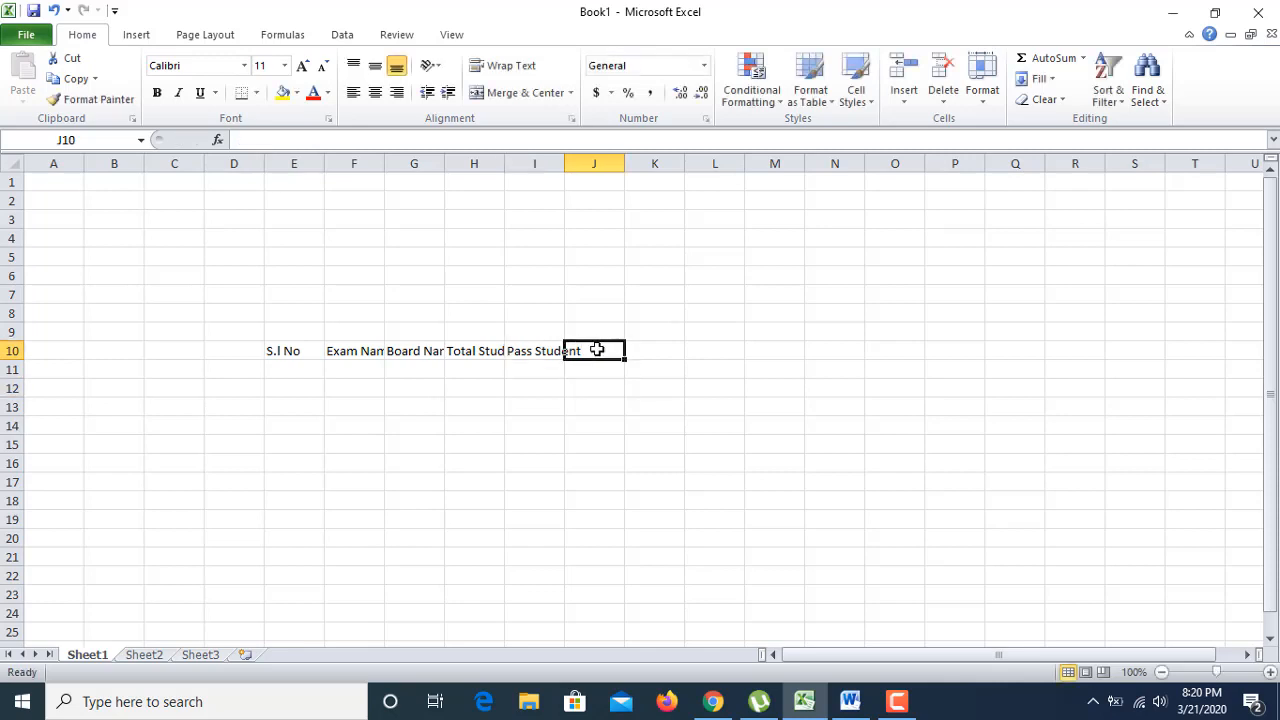
{"action": "type", "text": "Fail St"}
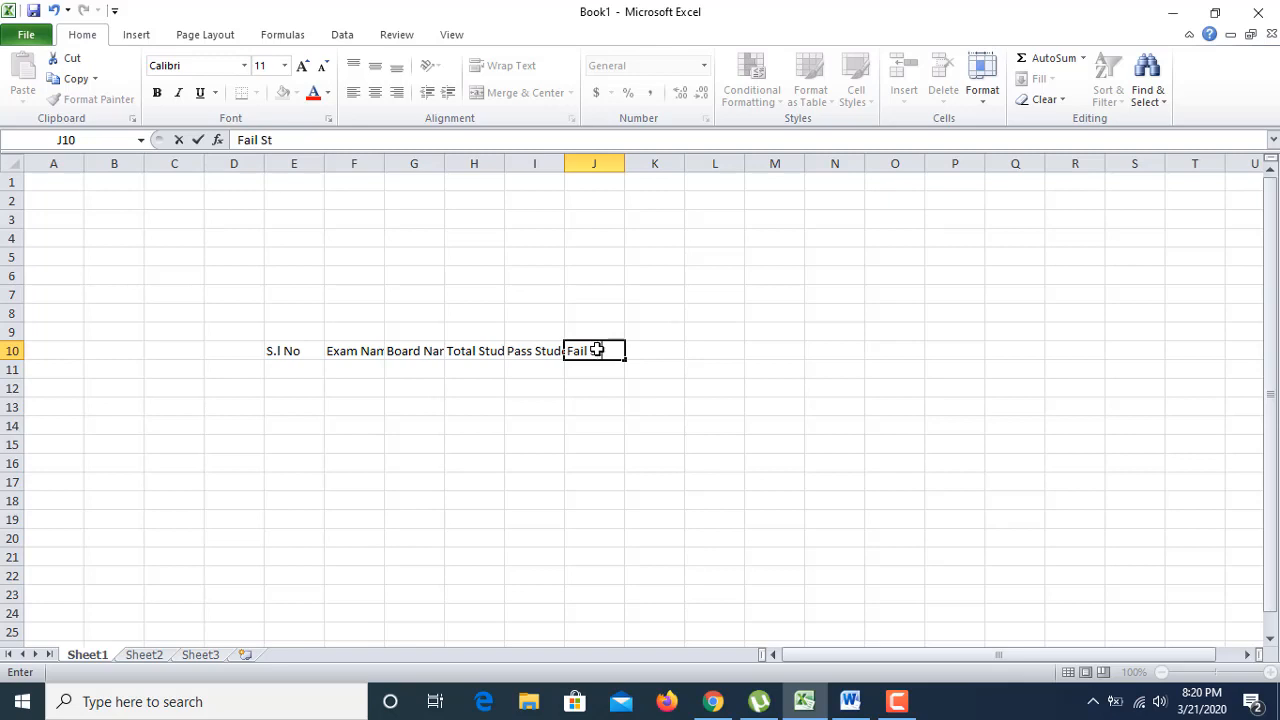
{"action": "type", "text": "udent"}
{"action": "left_click", "coordinate": [617, 403]}
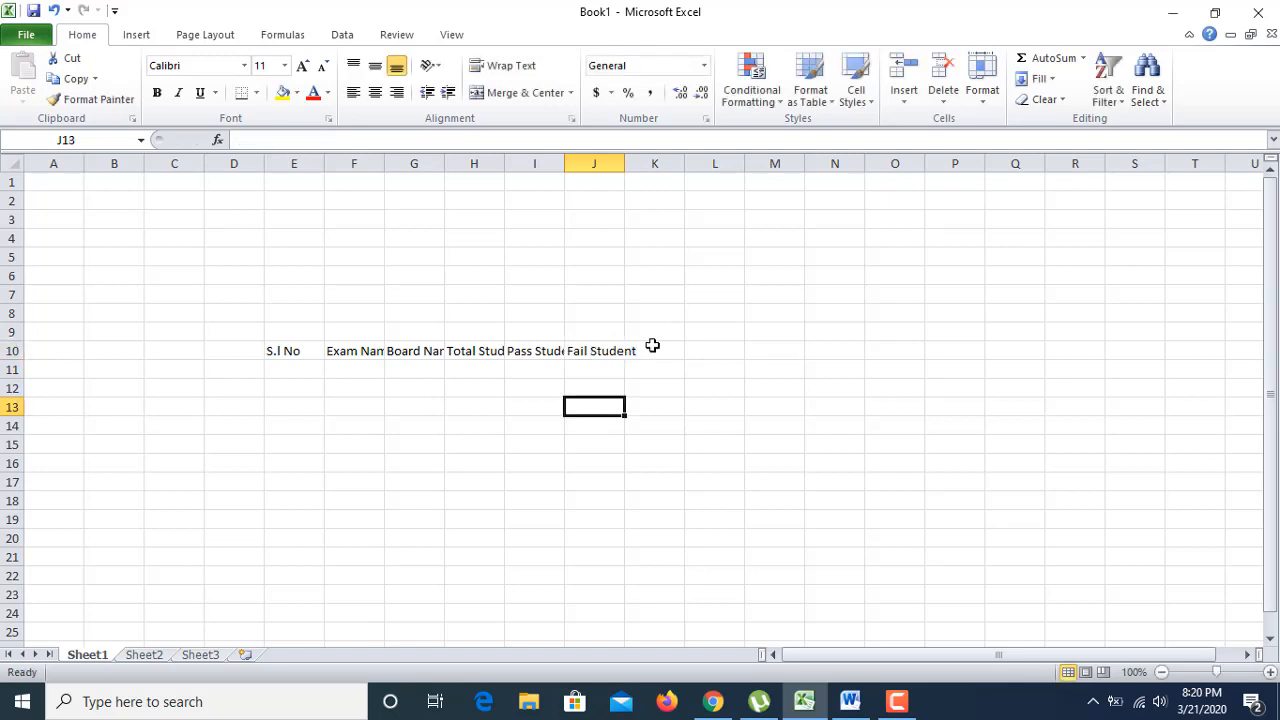
Step: Add the 'Pass%', 'Fail%' and 'Remarks' headers in K10 through M10
{"action": "left_click", "coordinate": [652, 352]}
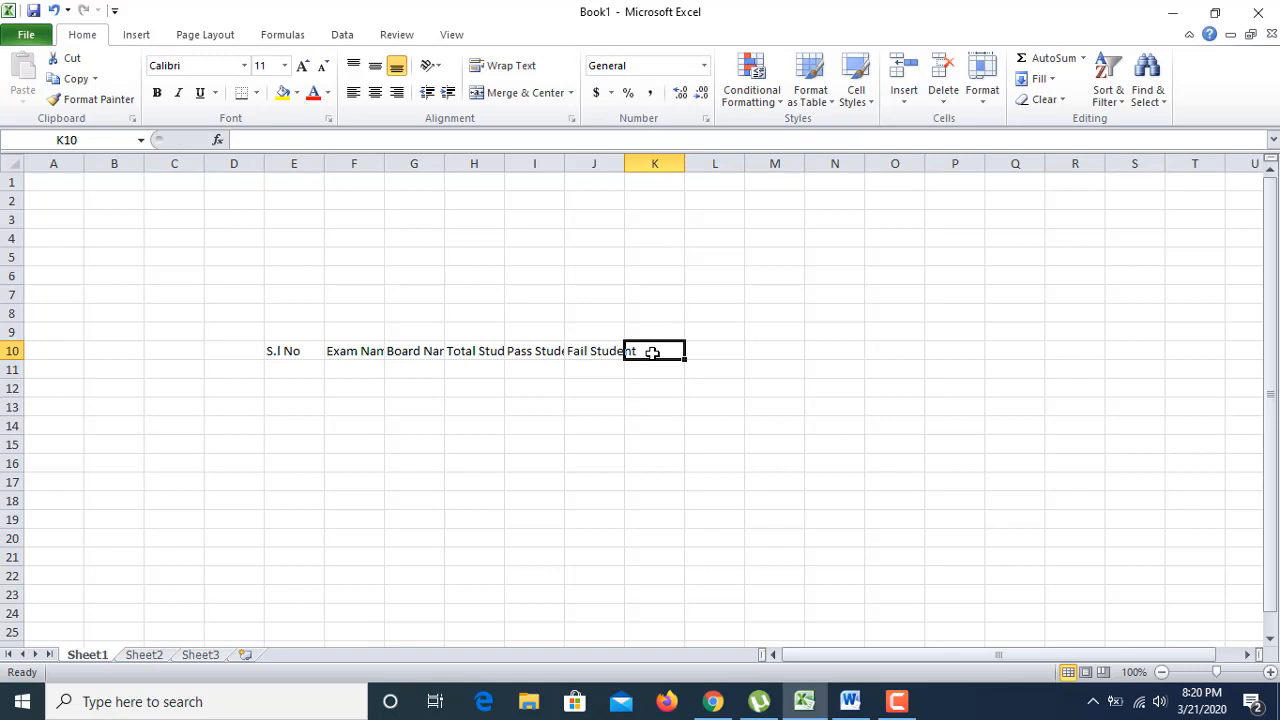
{"action": "type", "text": "Pass"}
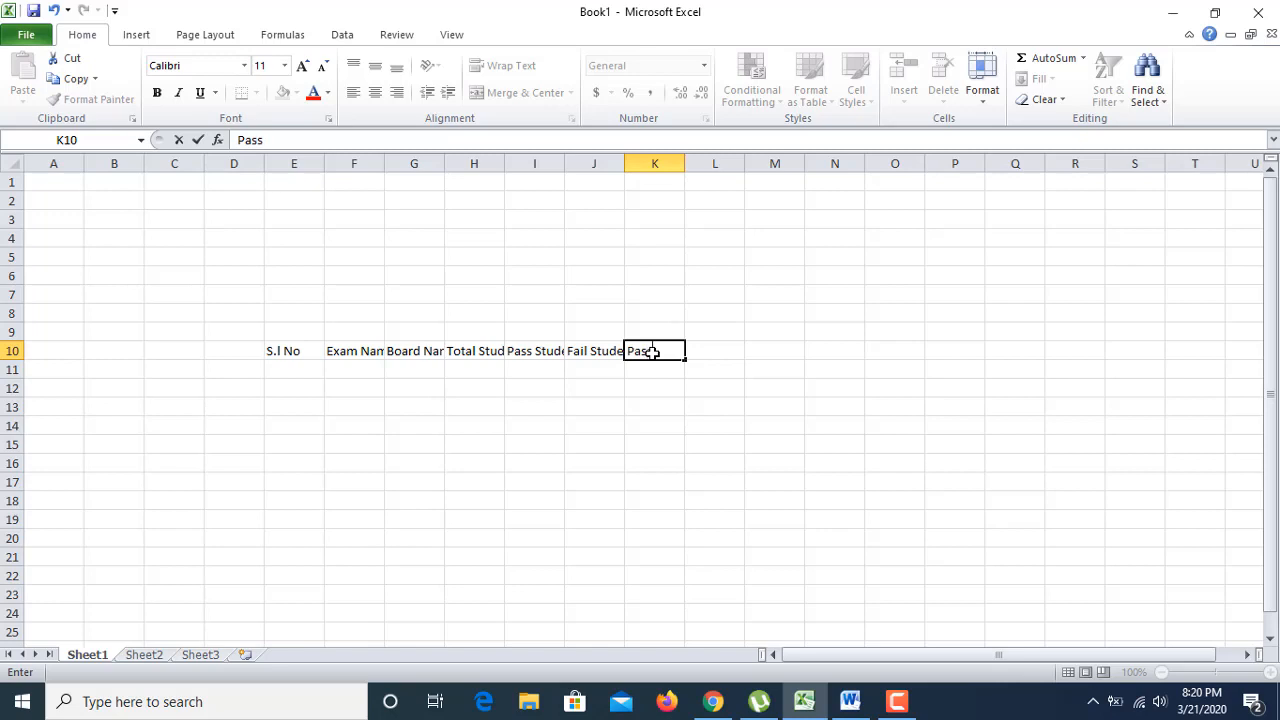
{"action": "type", "text": "%"}
{"action": "left_click", "coordinate": [654, 426]}
{"action": "left_click", "coordinate": [713, 352]}
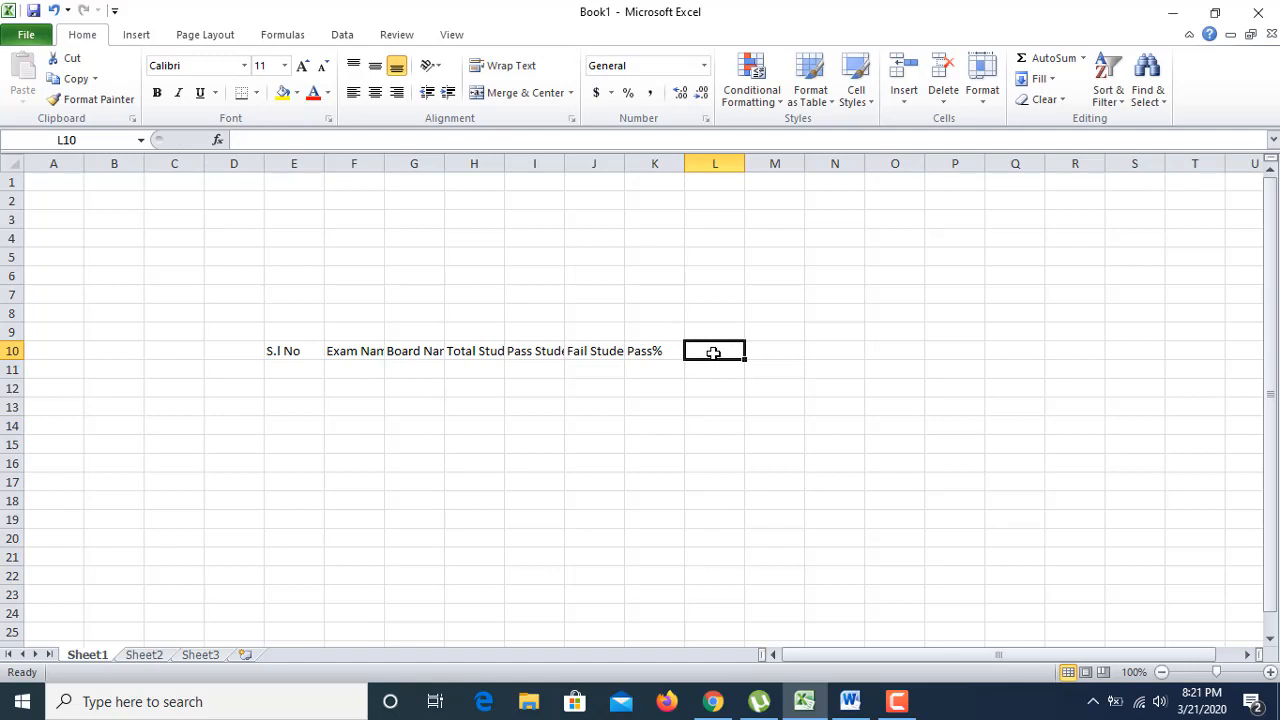
{"action": "type", "text": "Fail"}
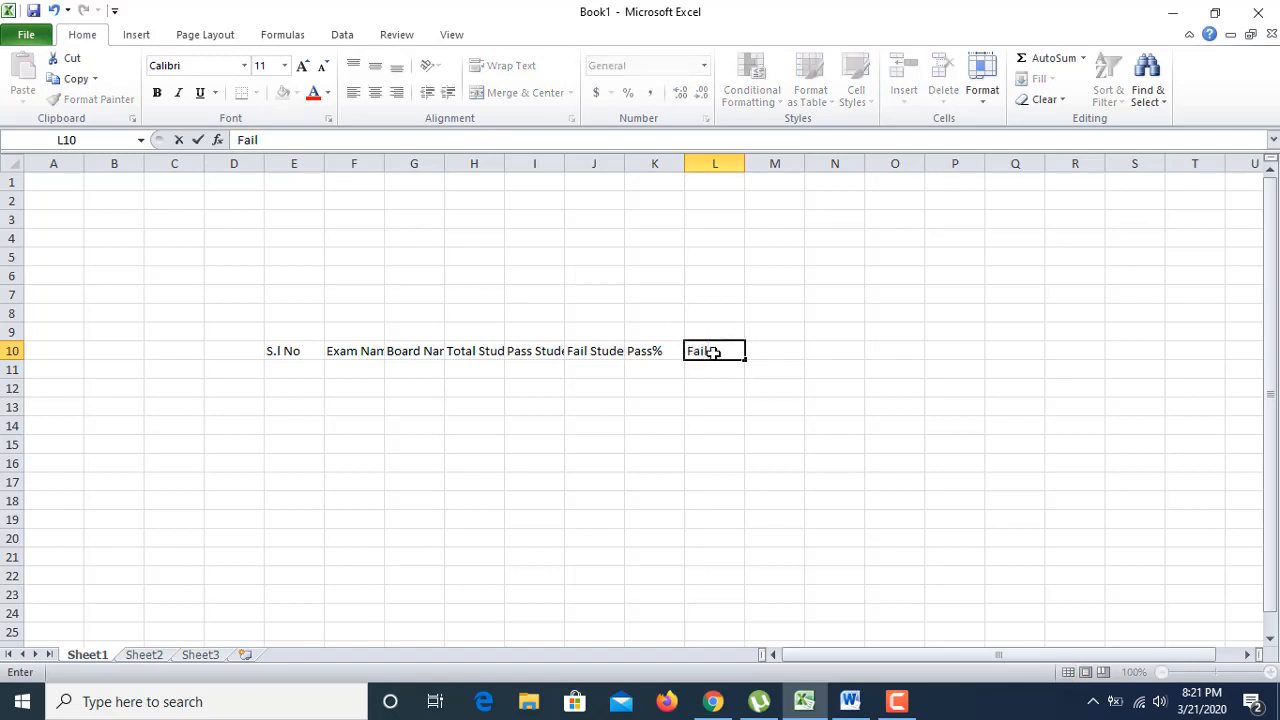
{"action": "type", "text": "%"}
{"action": "left_click", "coordinate": [654, 426]}
{"action": "left_click", "coordinate": [771, 356]}
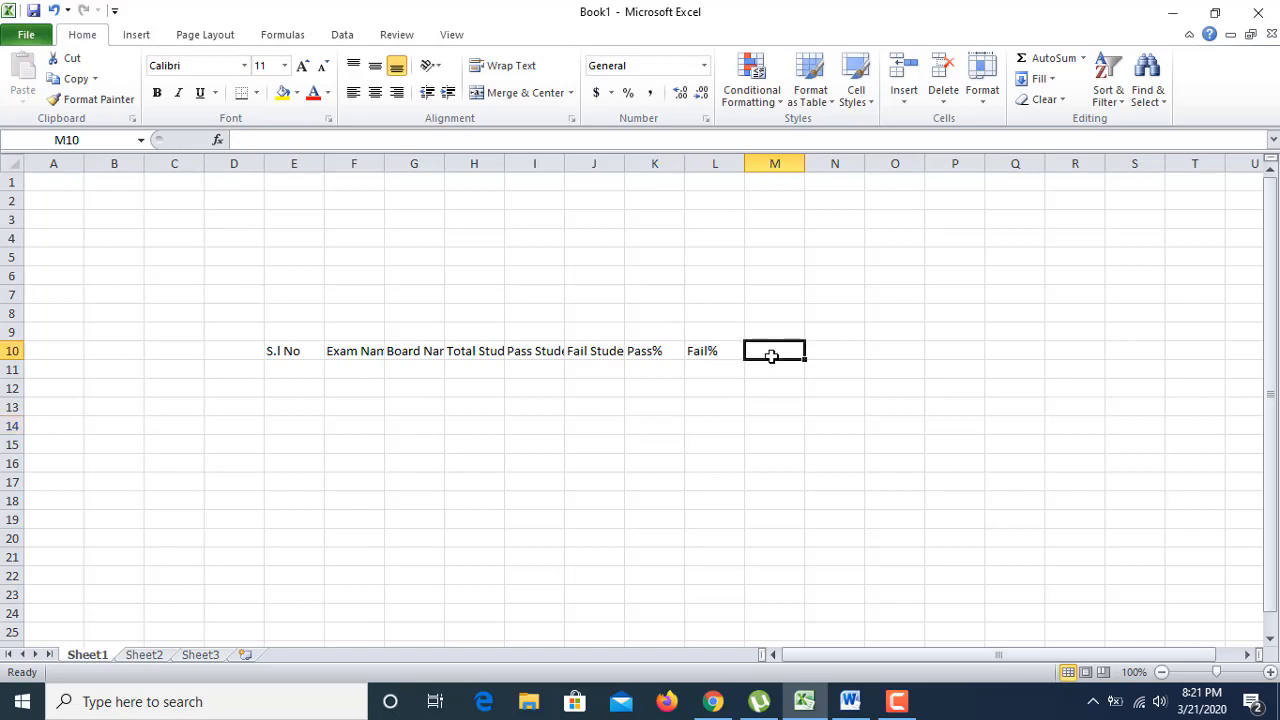
{"action": "type", "text": "Remarks"}
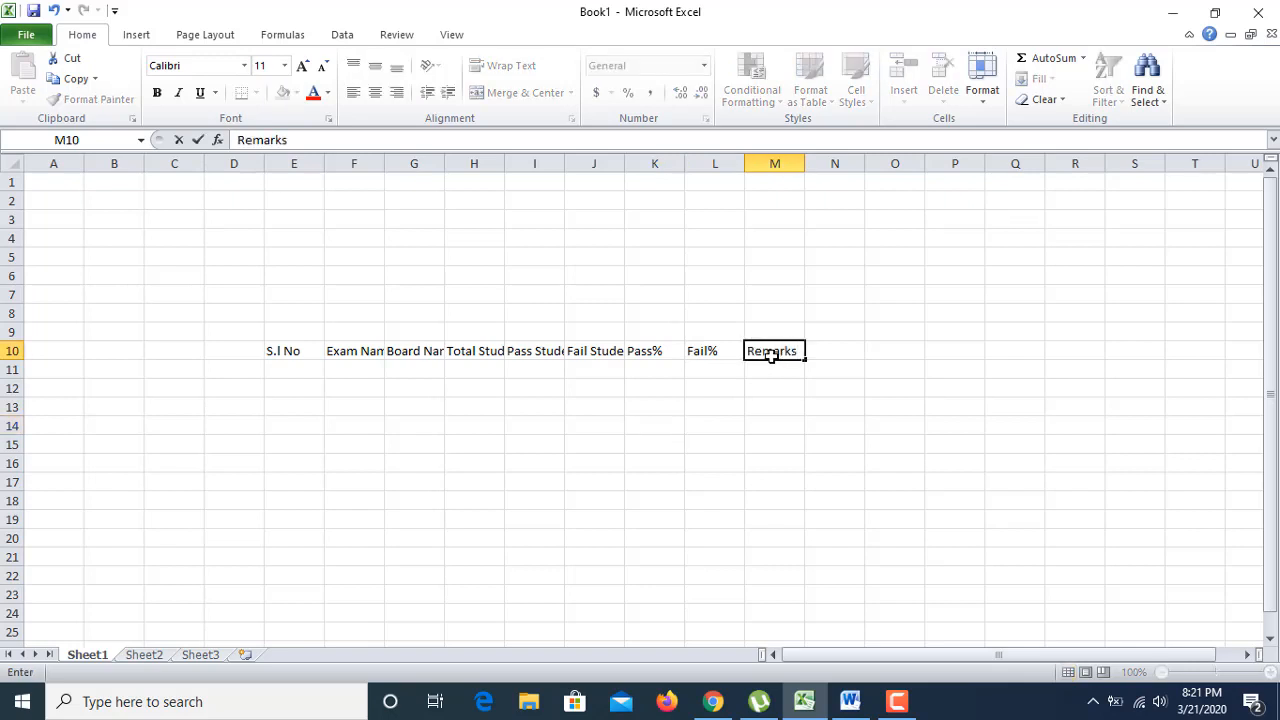
{"action": "left_click", "coordinate": [713, 446]}
{"action": "left_click", "coordinate": [320, 355]}
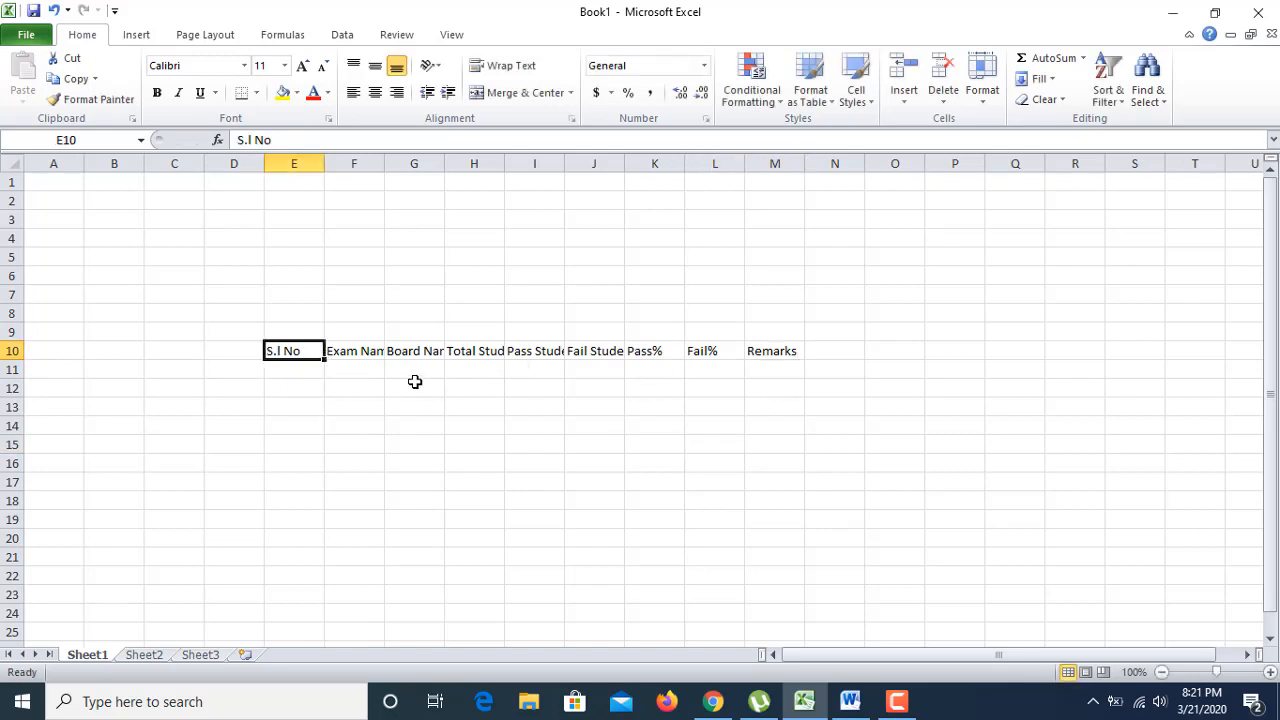
Step: Look over the row 10 headings and select the range E10:M10
{"action": "left_click", "coordinate": [429, 350]}
{"action": "left_click", "coordinate": [466, 350]}
{"action": "left_click", "coordinate": [534, 350]}
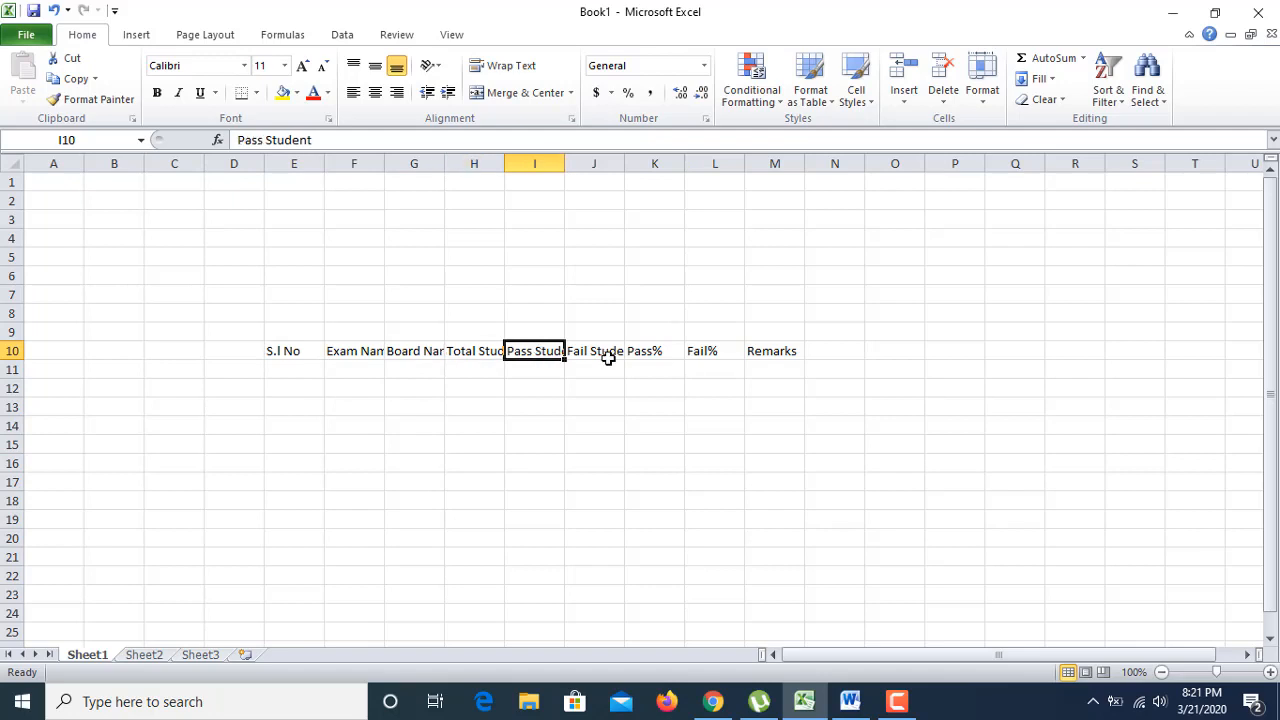
{"action": "left_click", "coordinate": [608, 358]}
{"action": "left_click", "coordinate": [646, 362]}
{"action": "left_click", "coordinate": [709, 350]}
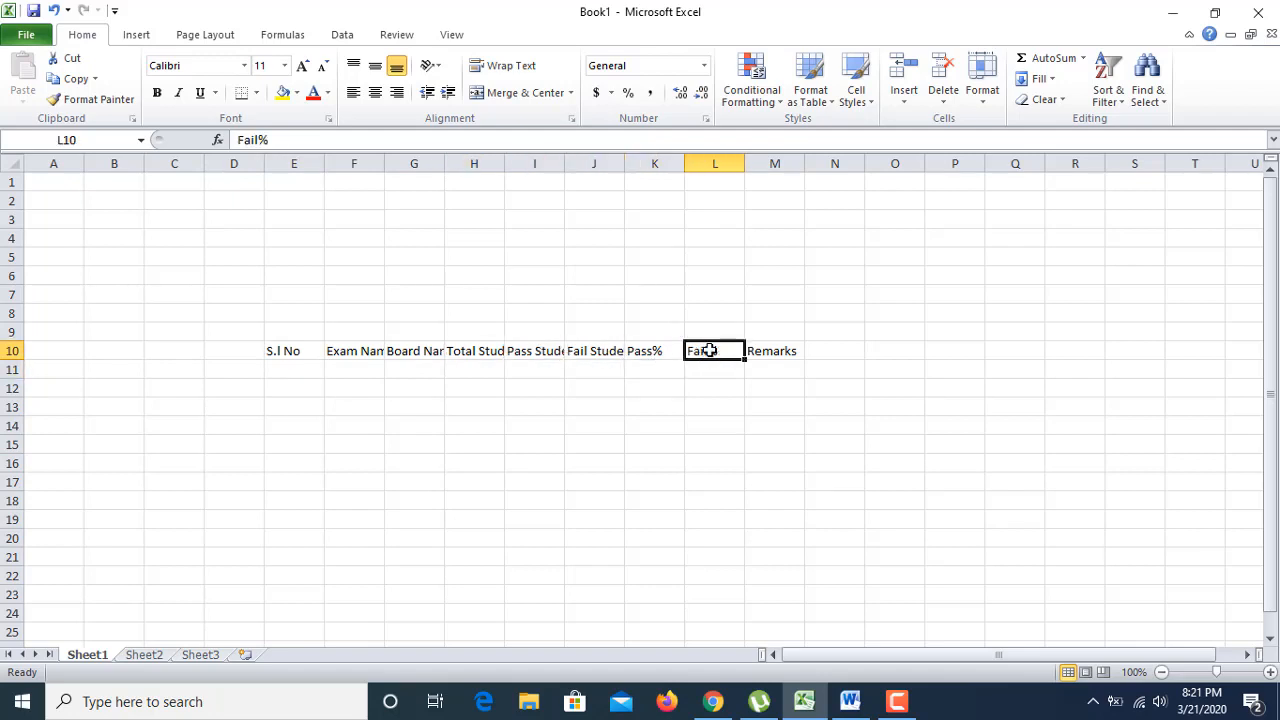
{"action": "left_click", "coordinate": [783, 351]}
{"action": "left_click", "coordinate": [812, 351]}
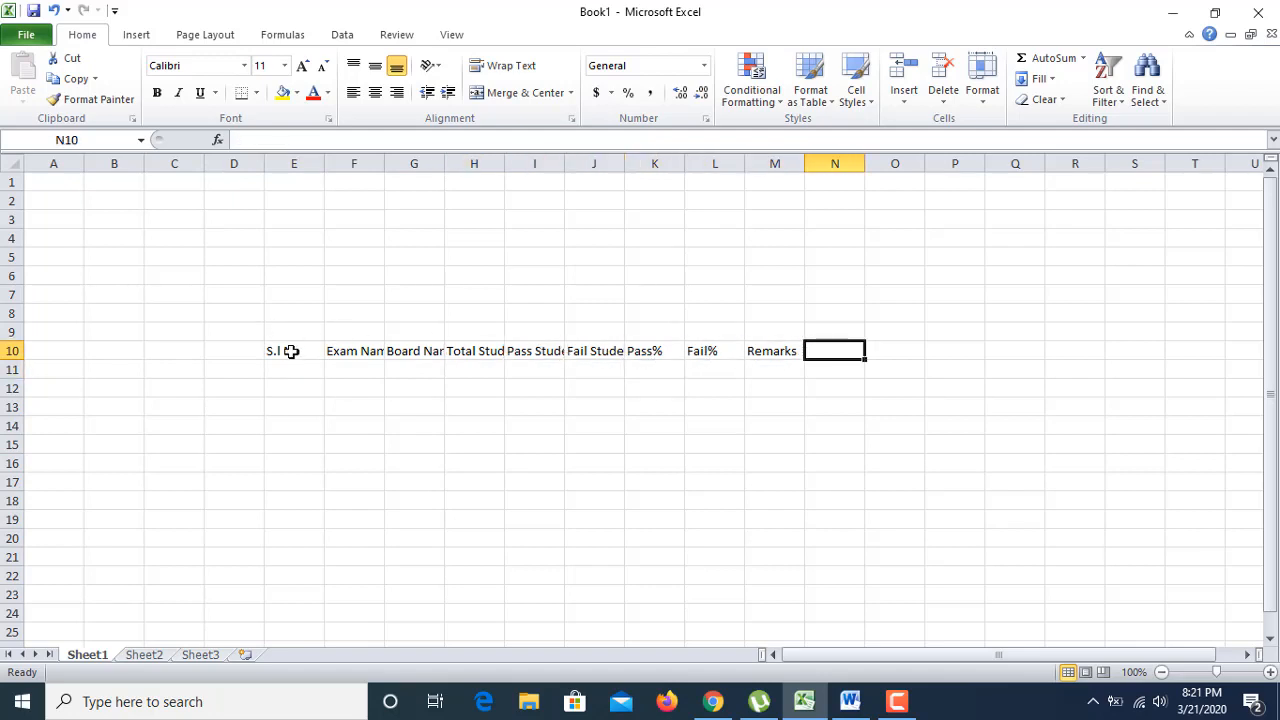
{"action": "left_click_drag", "start_coordinate": [291, 351], "coordinate": [797, 356]}
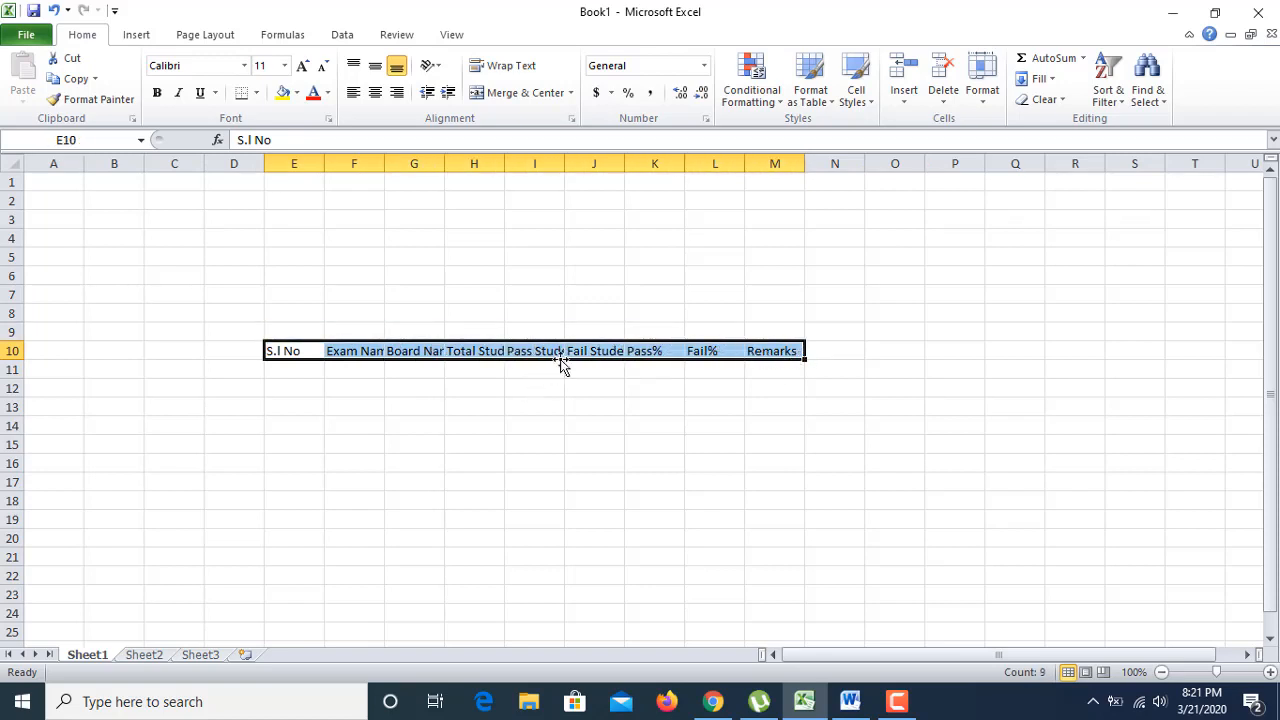
Step: Centre E10:M10 horizontally and vertically with Wrap text turned on
{"action": "right_click", "coordinate": [561, 350]}
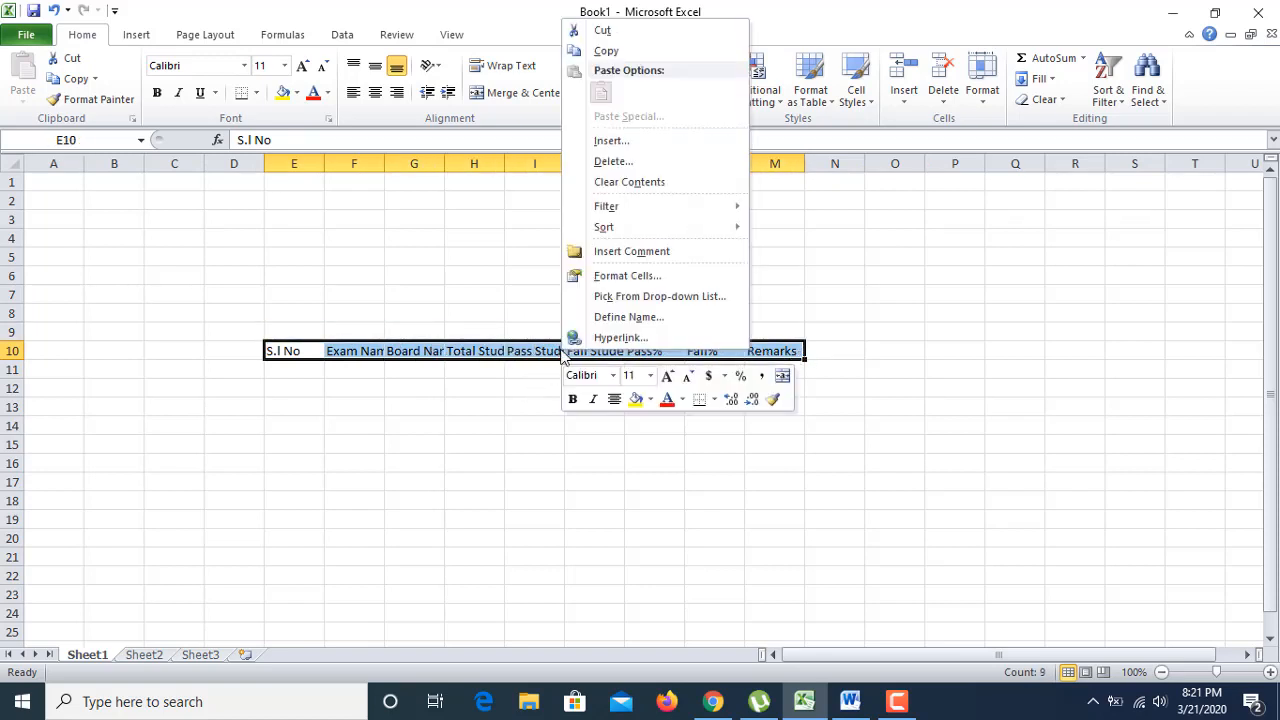
{"action": "left_click", "coordinate": [613, 276]}
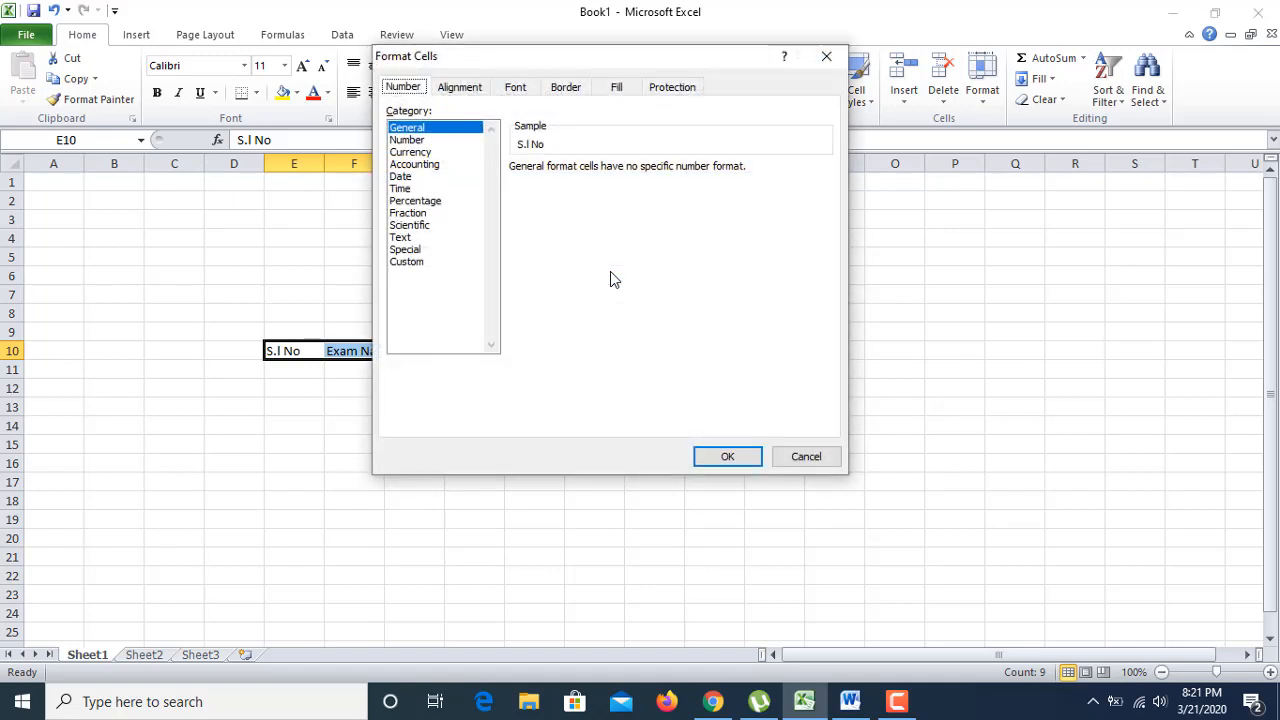
{"action": "left_click", "coordinate": [470, 90]}
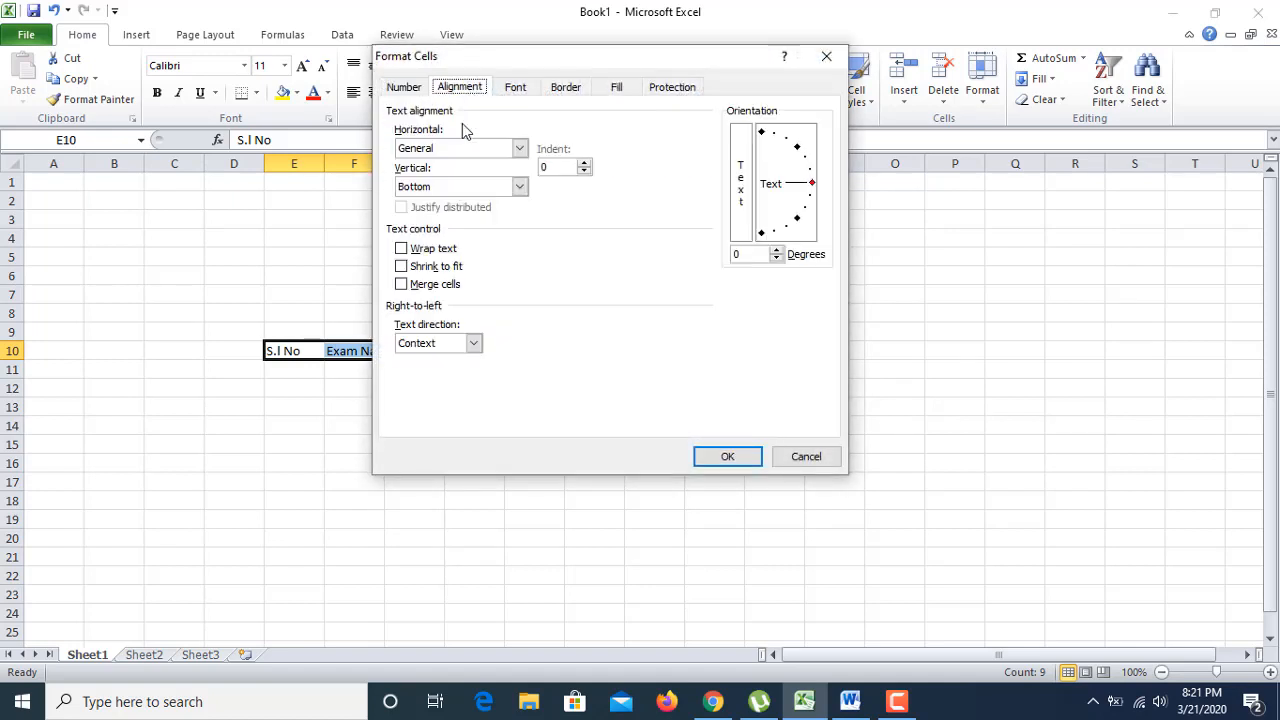
{"action": "left_click", "coordinate": [519, 148]}
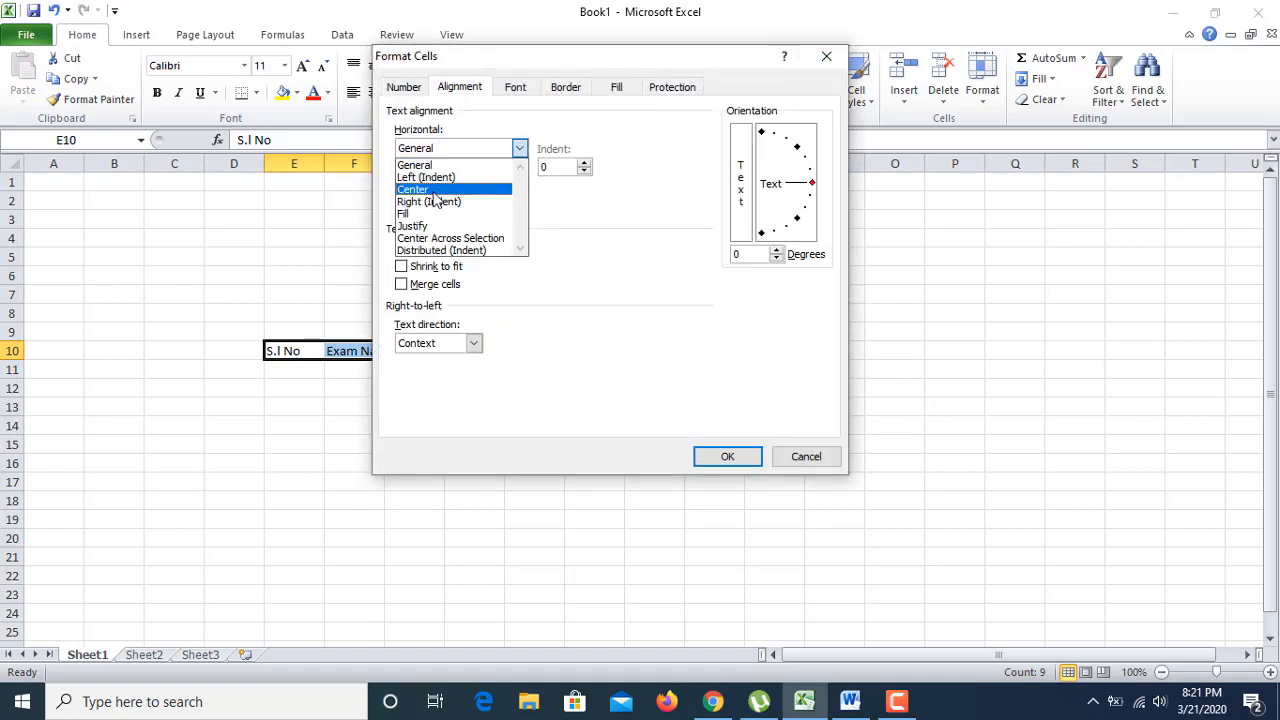
{"action": "left_click", "coordinate": [445, 195]}
{"action": "left_click", "coordinate": [519, 187]}
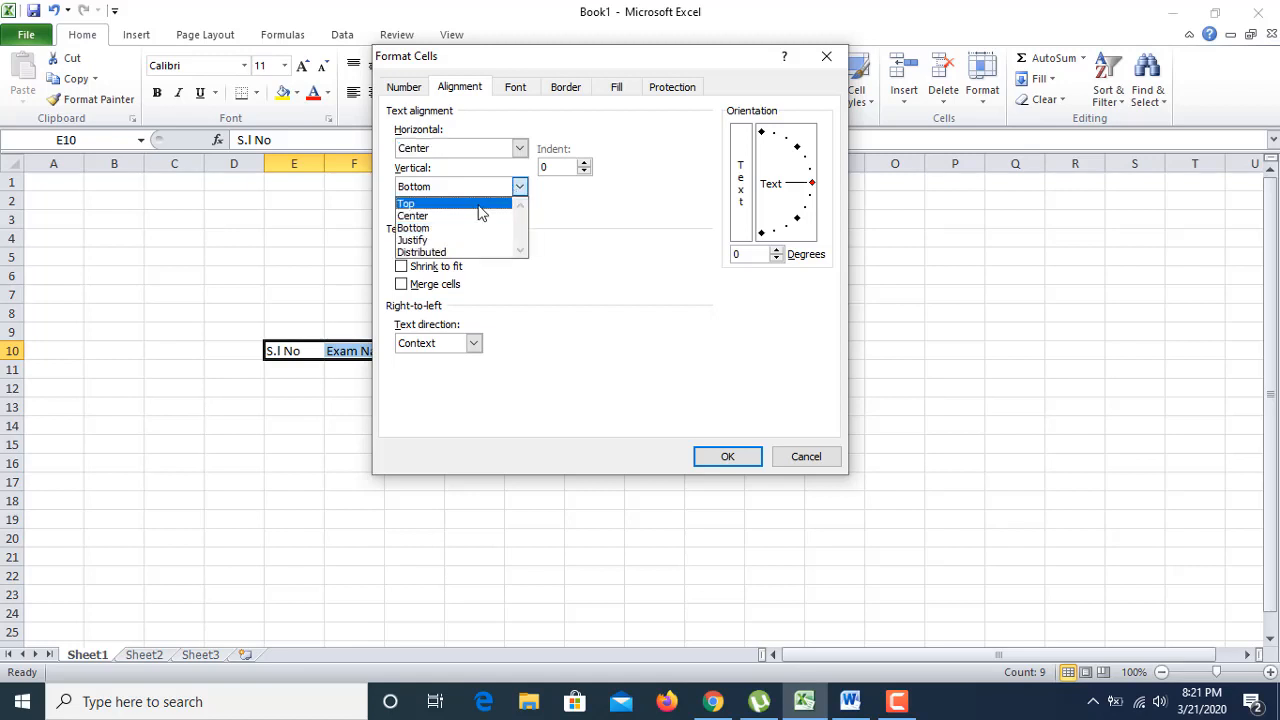
{"action": "left_click", "coordinate": [415, 215]}
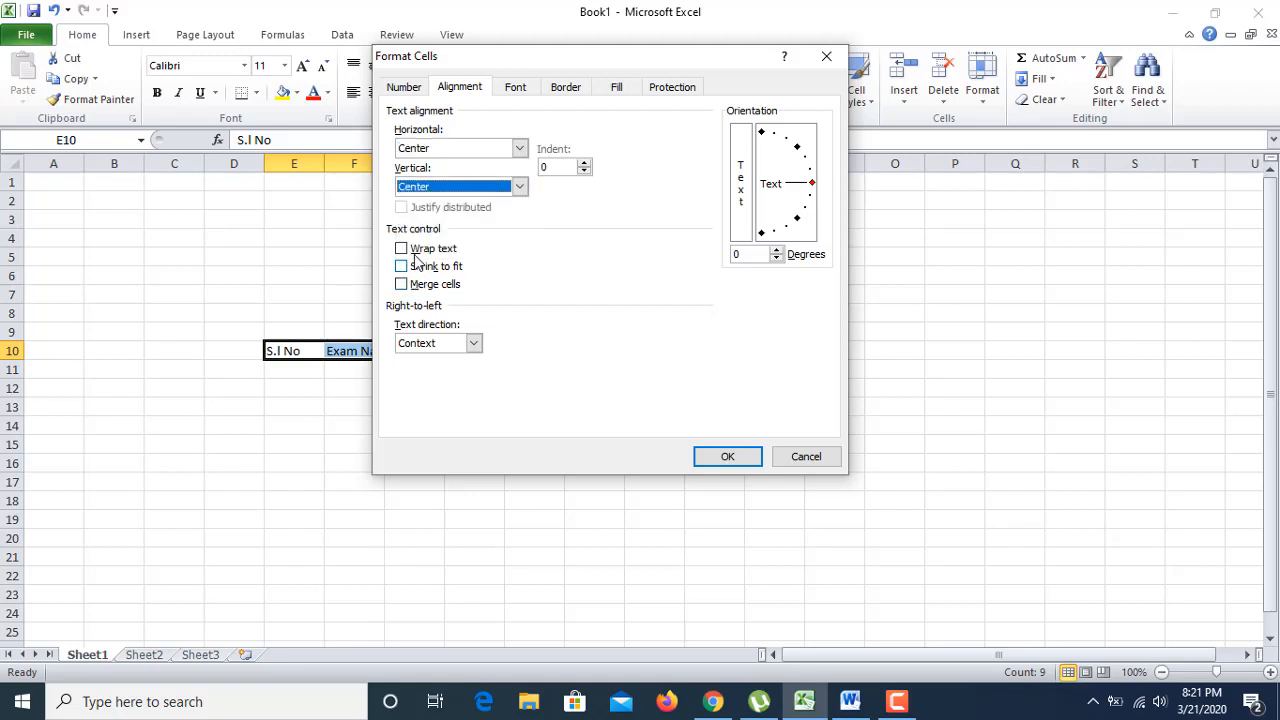
{"action": "left_click", "coordinate": [411, 250]}
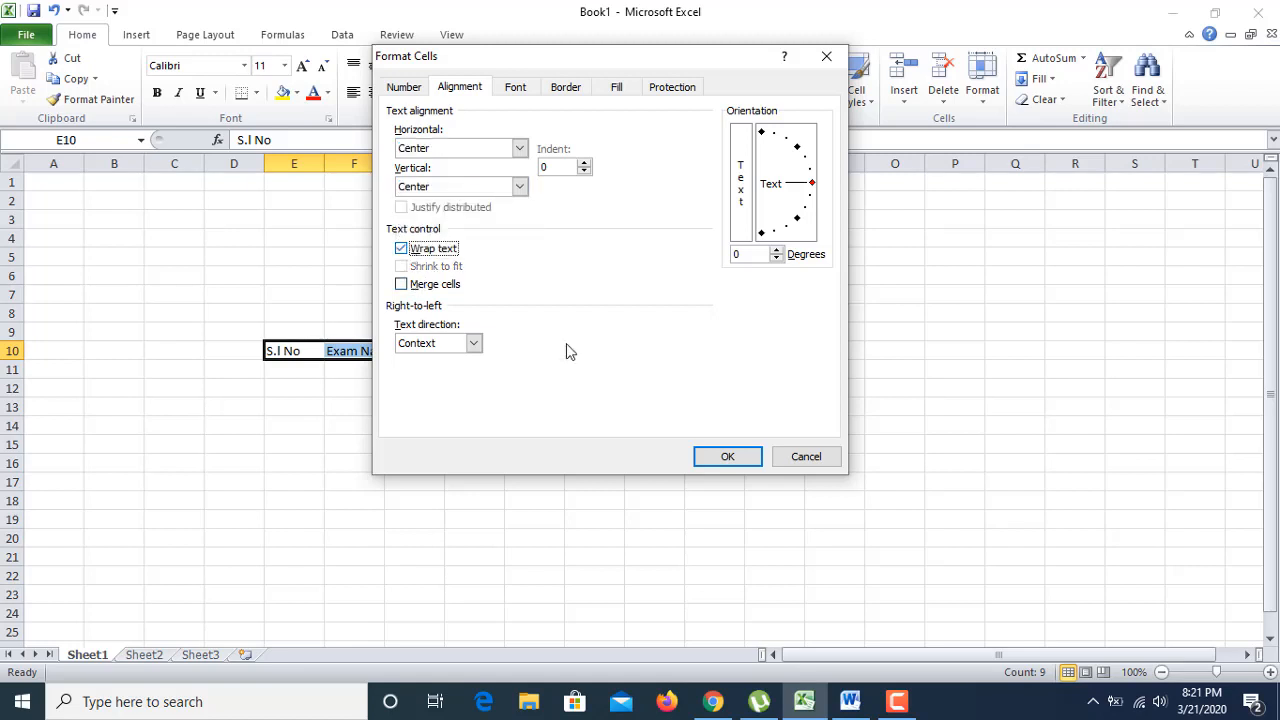
{"action": "left_click", "coordinate": [726, 458]}
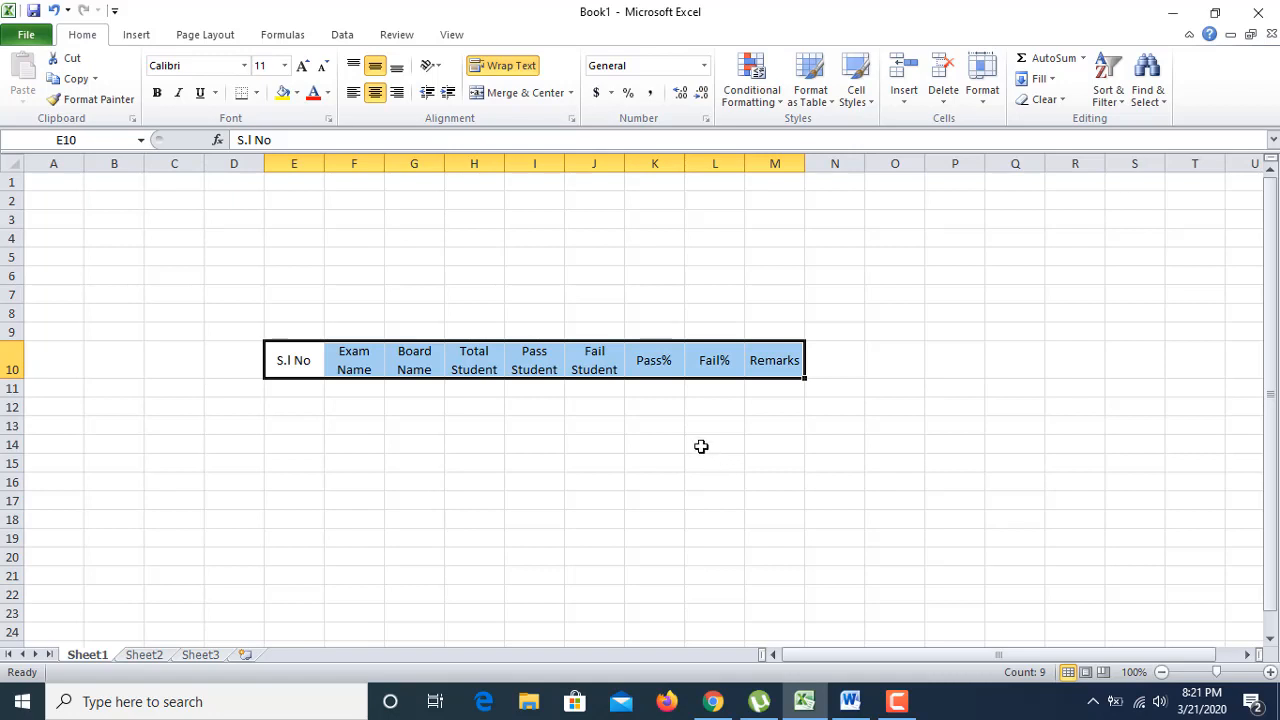
{"action": "left_click", "coordinate": [673, 430]}
{"action": "left_click", "coordinate": [544, 370]}
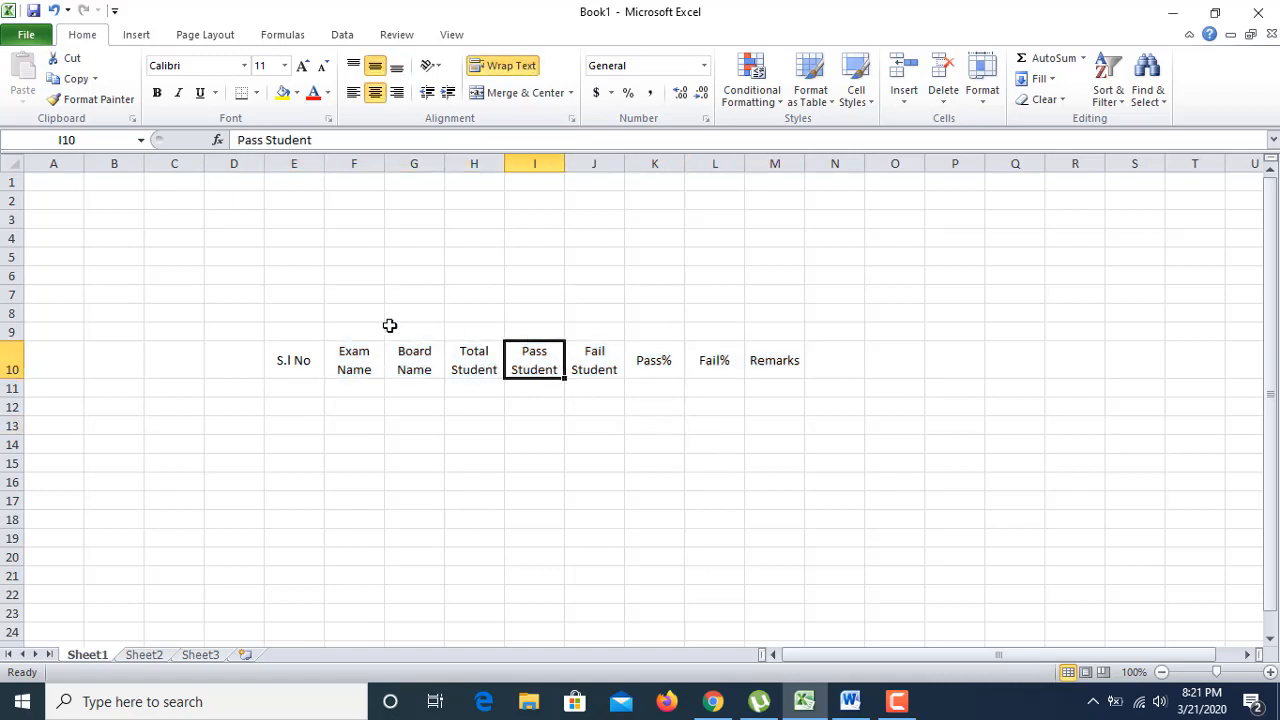
{"action": "left_click", "coordinate": [722, 374]}
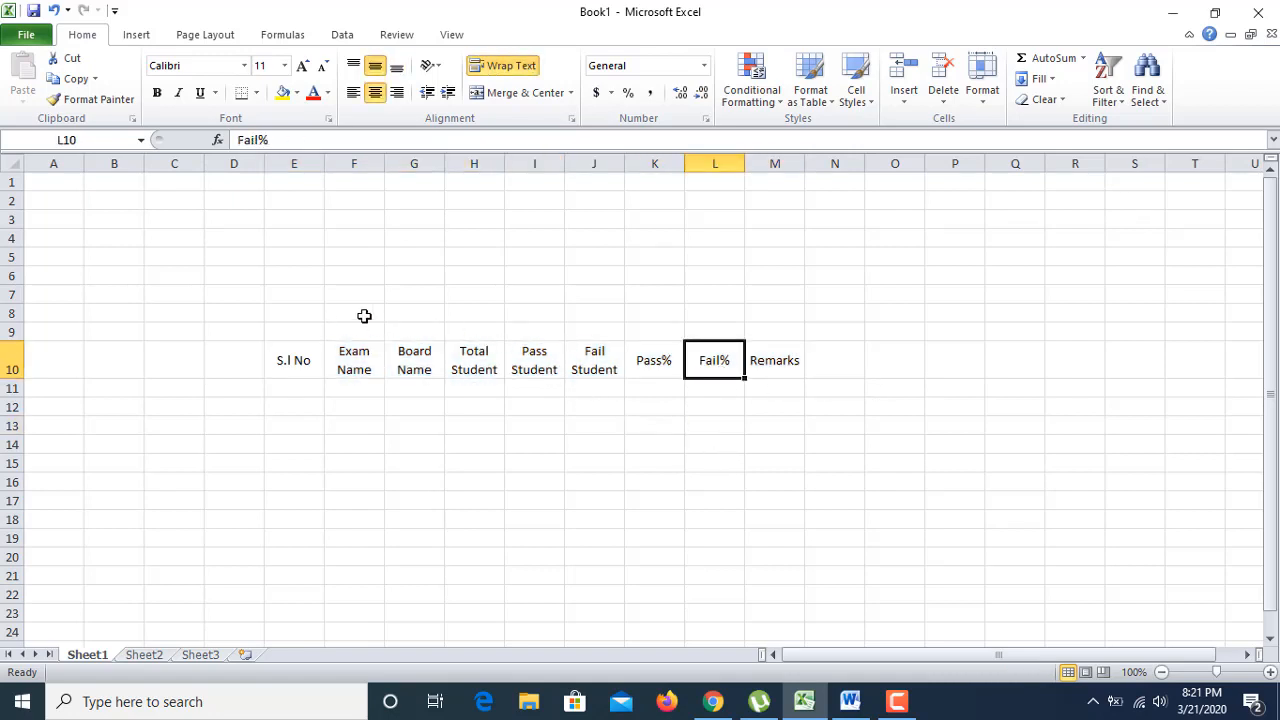
Step: Merge and centre E7:M9 and type the title 'Result Percentage'
{"action": "left_click_drag", "start_coordinate": [297, 291], "coordinate": [769, 328]}
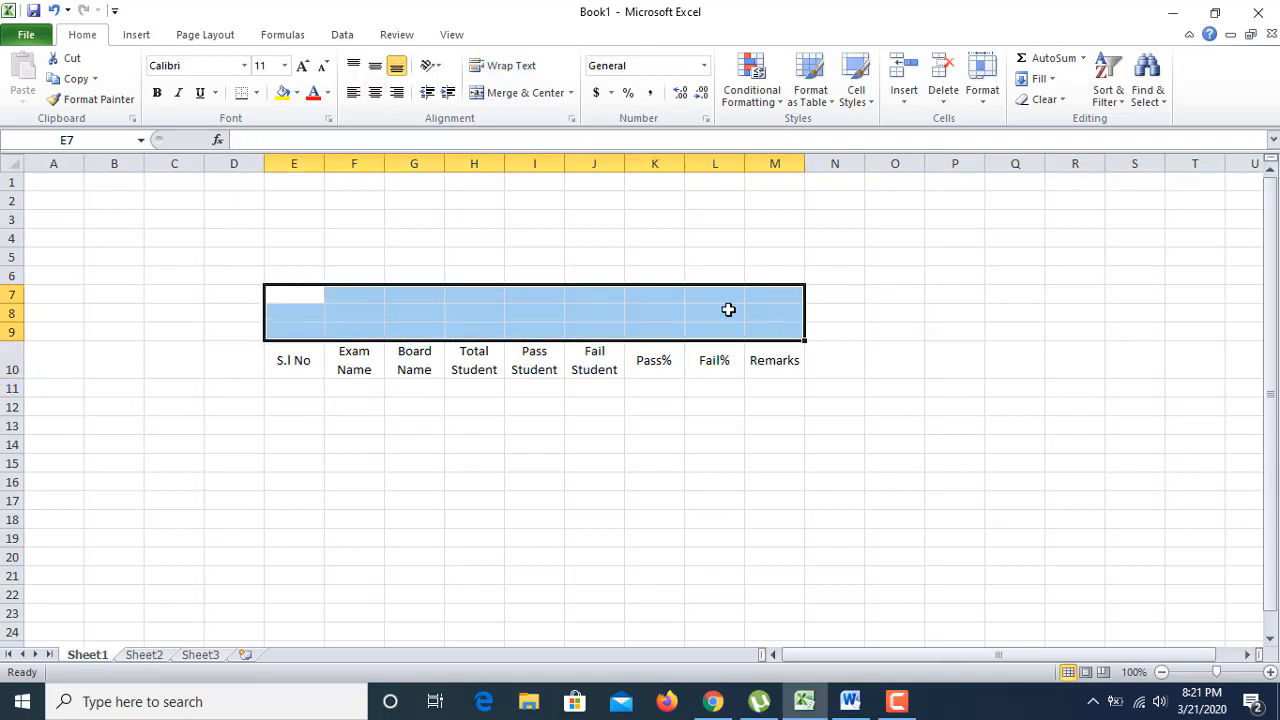
{"action": "left_click", "coordinate": [543, 93]}
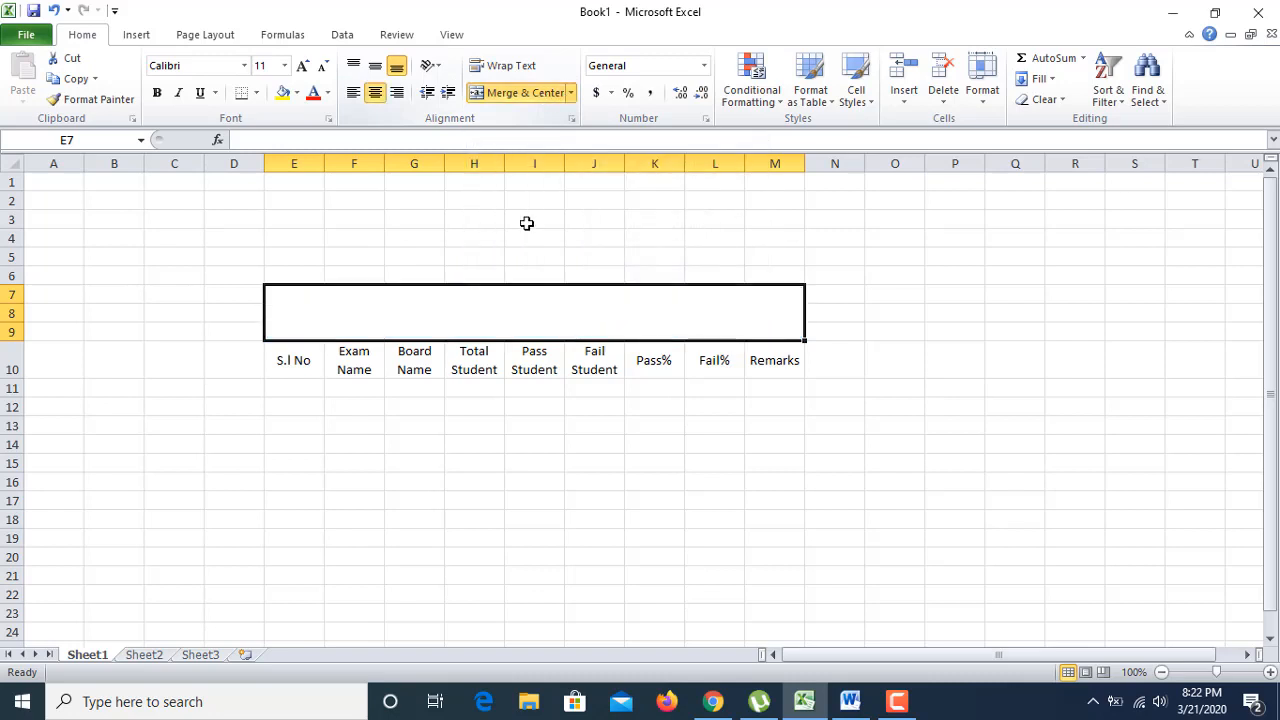
{"action": "double_click", "coordinate": [528, 308]}
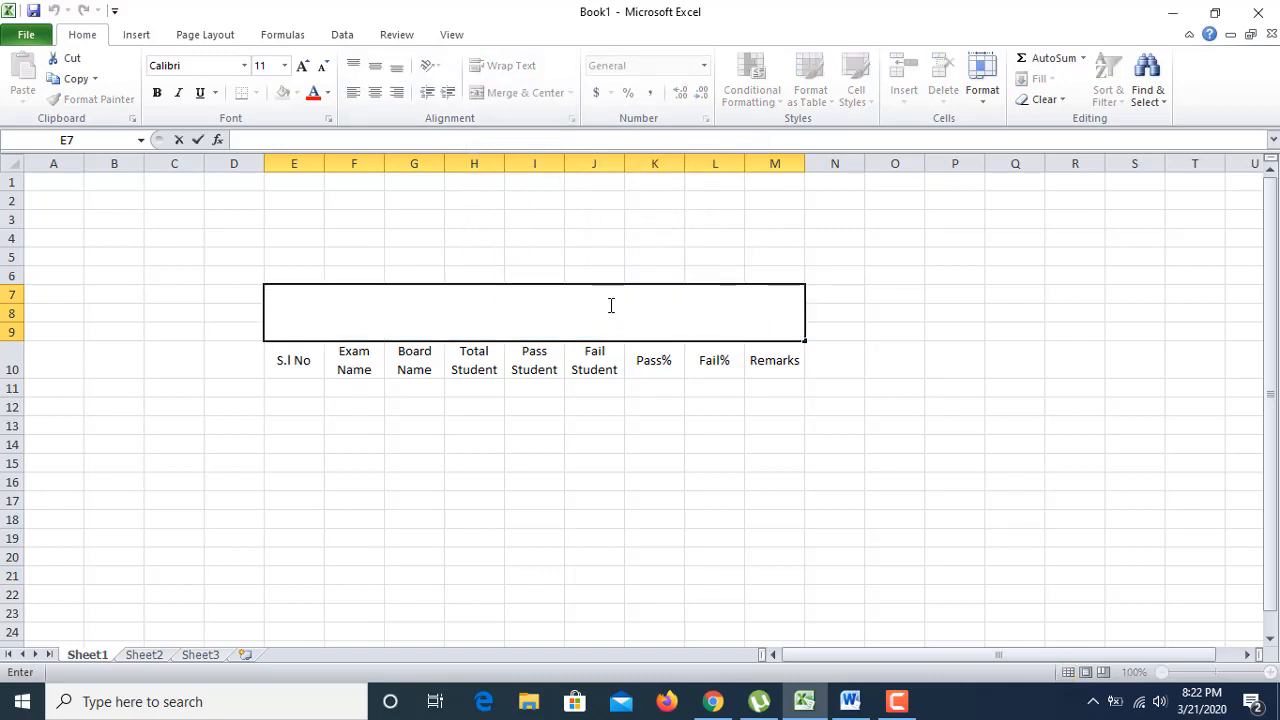
{"action": "type", "text": "Result P"}
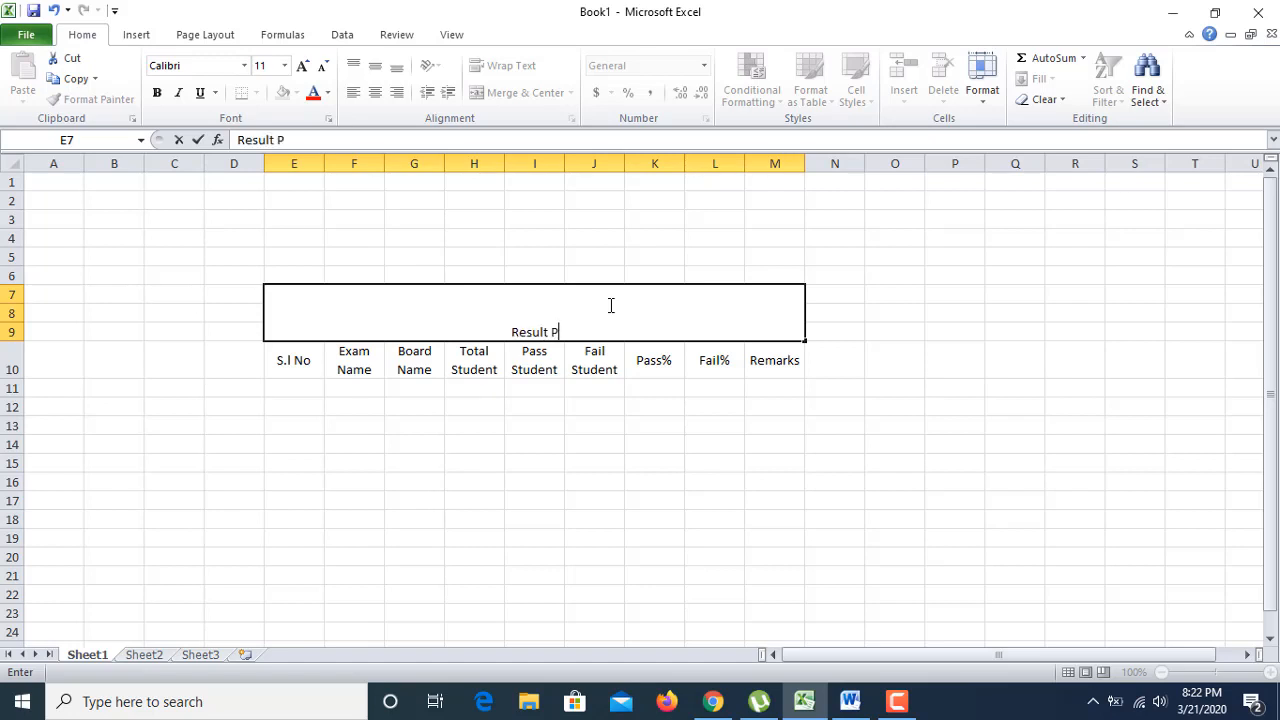
{"action": "type", "text": "ercen"}
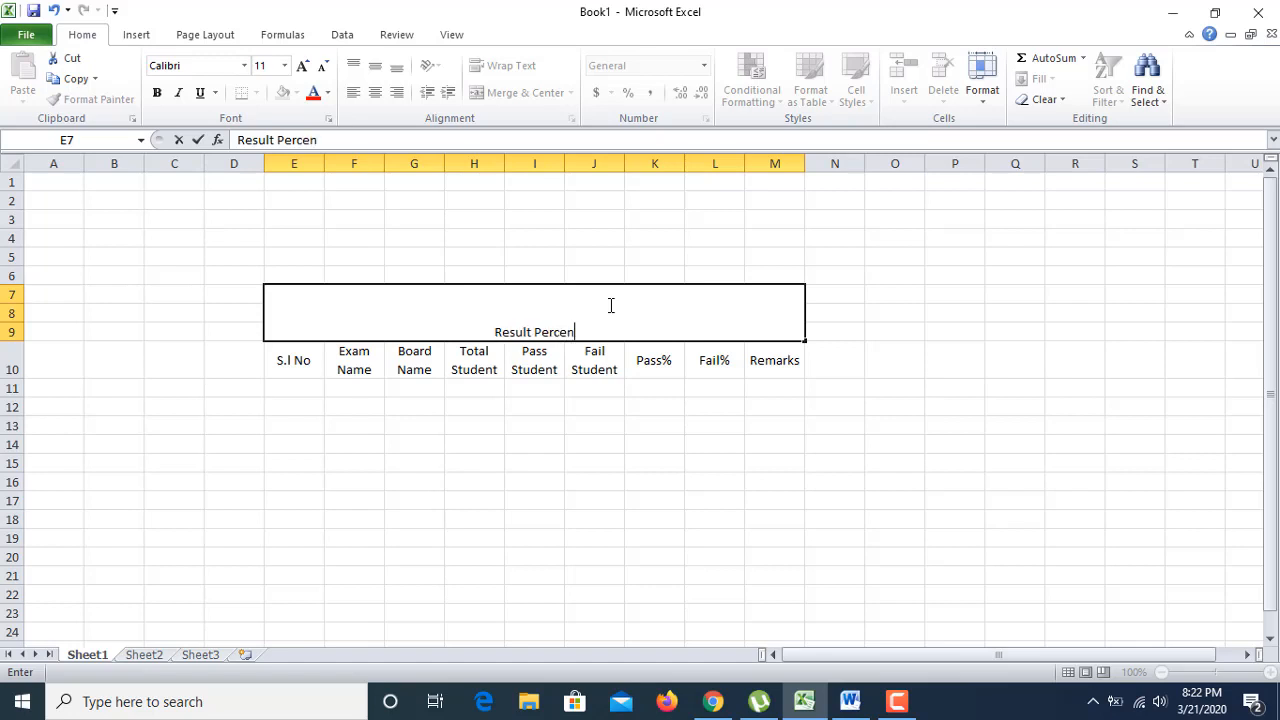
{"action": "type", "text": "tage"}
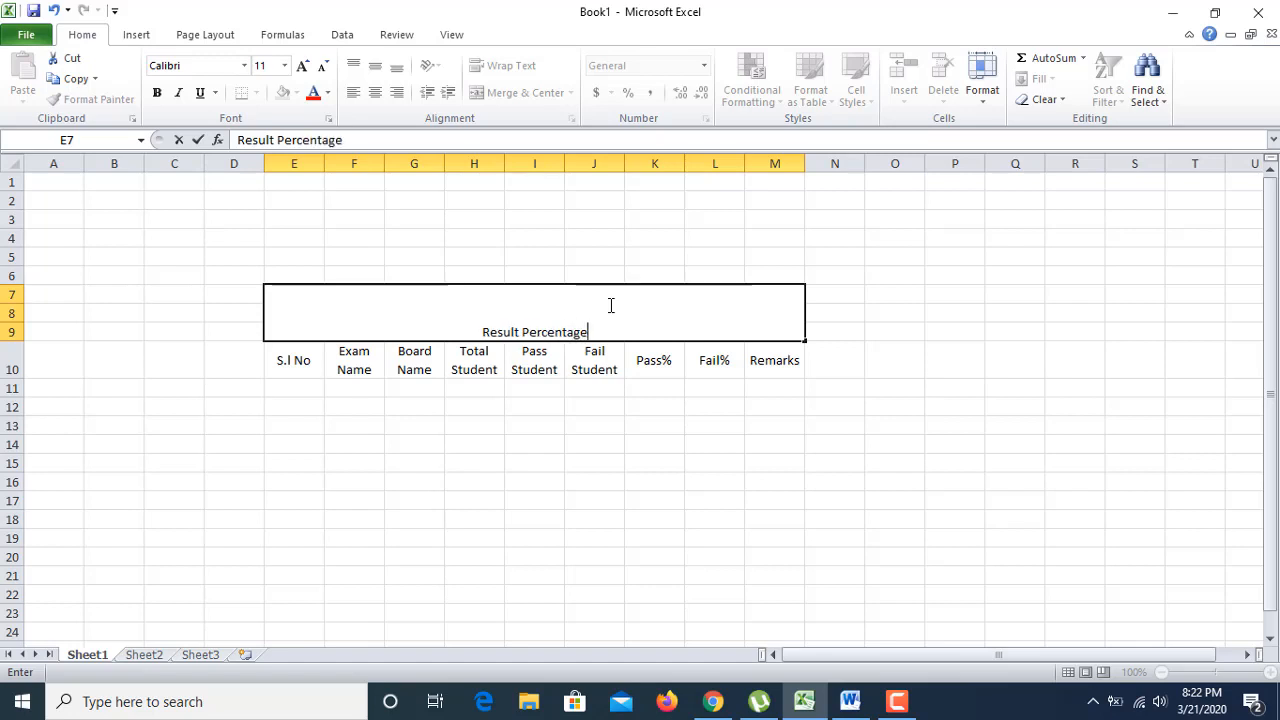
{"action": "left_click", "coordinate": [557, 400]}
Step: Set the title to 36-point font and middle-align it vertically
{"action": "left_click", "coordinate": [570, 332]}
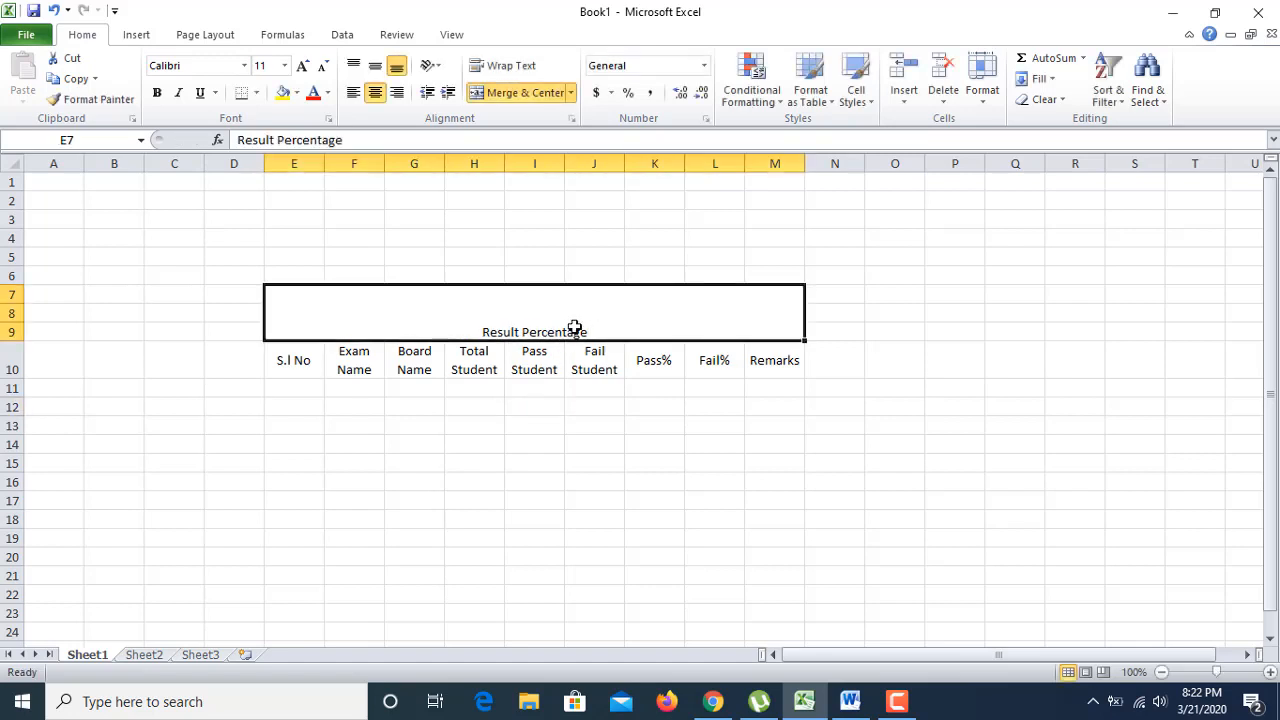
{"action": "left_click", "coordinate": [303, 66]}
{"action": "left_click", "coordinate": [303, 66]}
{"action": "left_click", "coordinate": [303, 66]}
{"action": "left_click", "coordinate": [303, 66]}
{"action": "left_click", "coordinate": [303, 66]}
{"action": "left_click", "coordinate": [303, 66]}
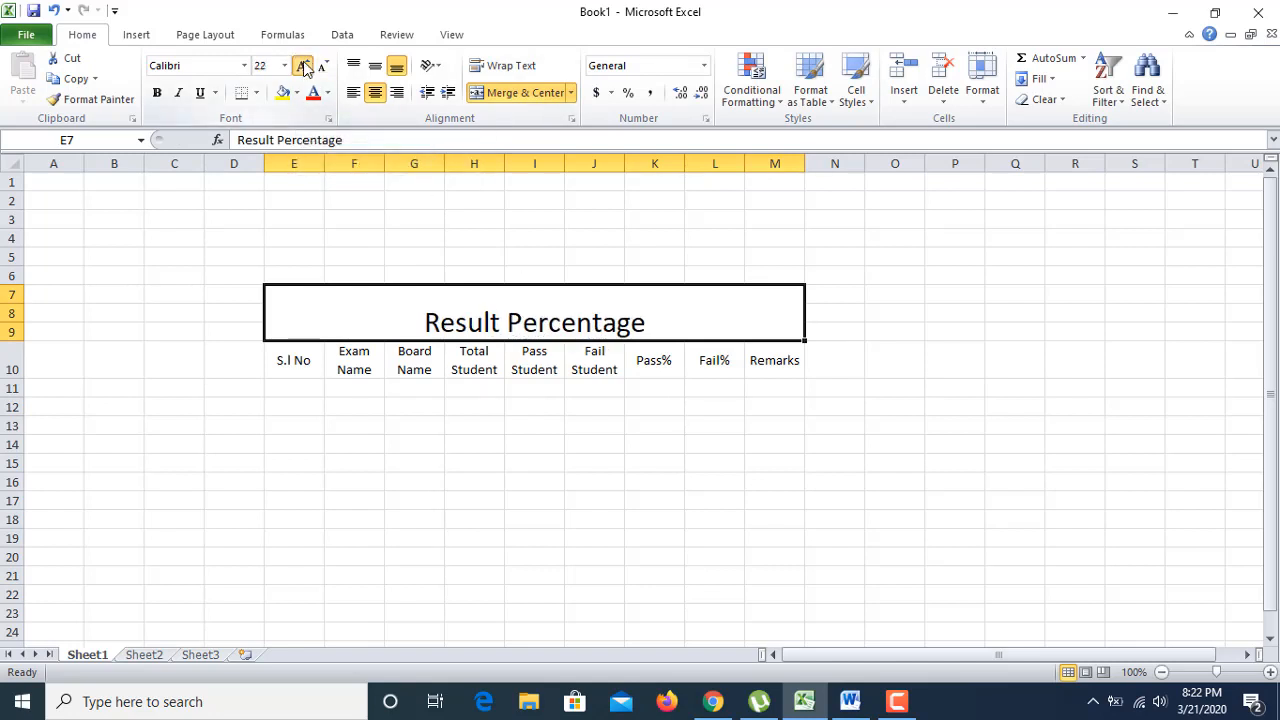
{"action": "left_click", "coordinate": [303, 66]}
{"action": "left_click", "coordinate": [303, 66]}
{"action": "left_click", "coordinate": [303, 66]}
{"action": "left_click", "coordinate": [303, 66]}
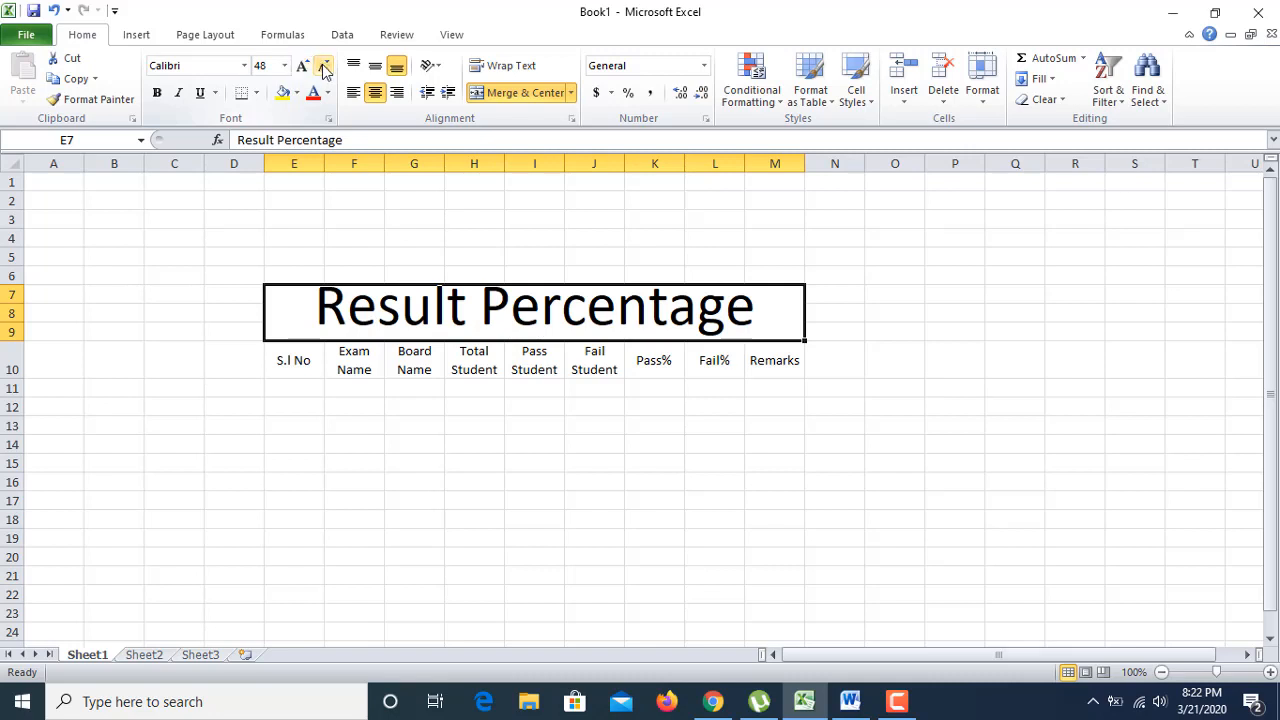
{"action": "left_click", "coordinate": [323, 66]}
{"action": "left_click", "coordinate": [375, 66]}
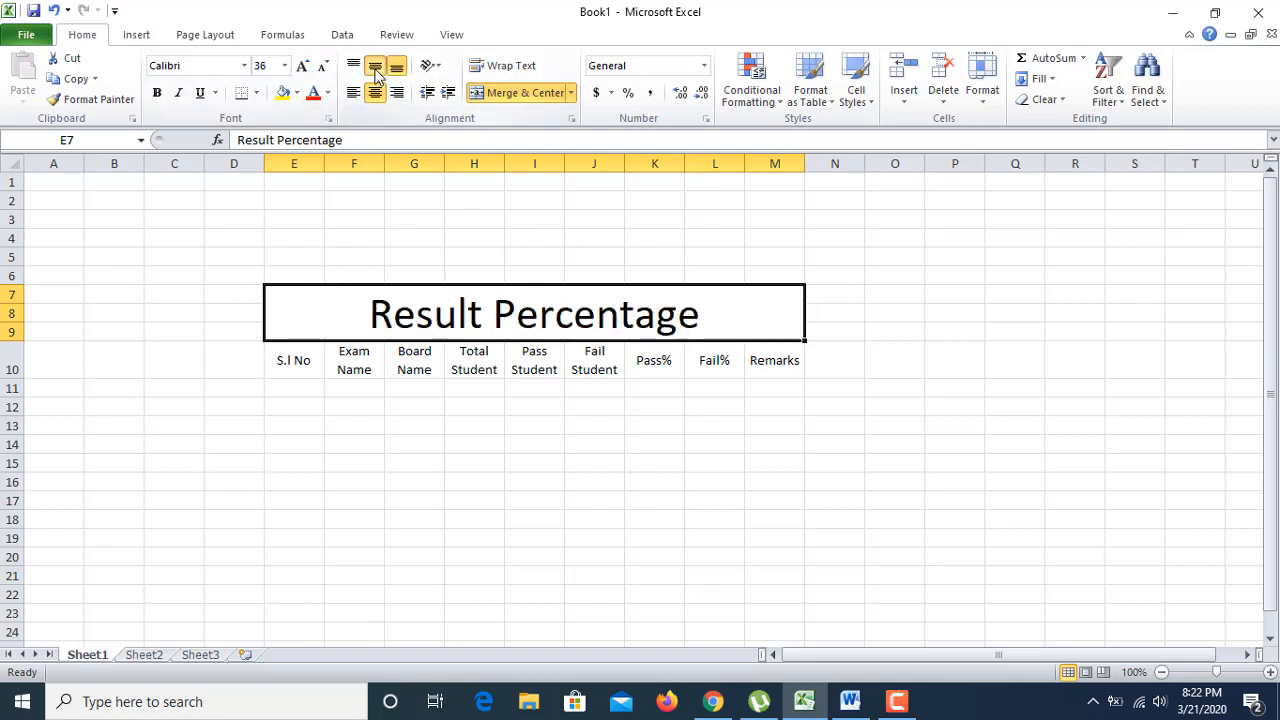
{"action": "left_click", "coordinate": [691, 394]}
Step: Enter 1 in E11 and fill the serial numbers down to 10 in E20
{"action": "left_click", "coordinate": [318, 390]}
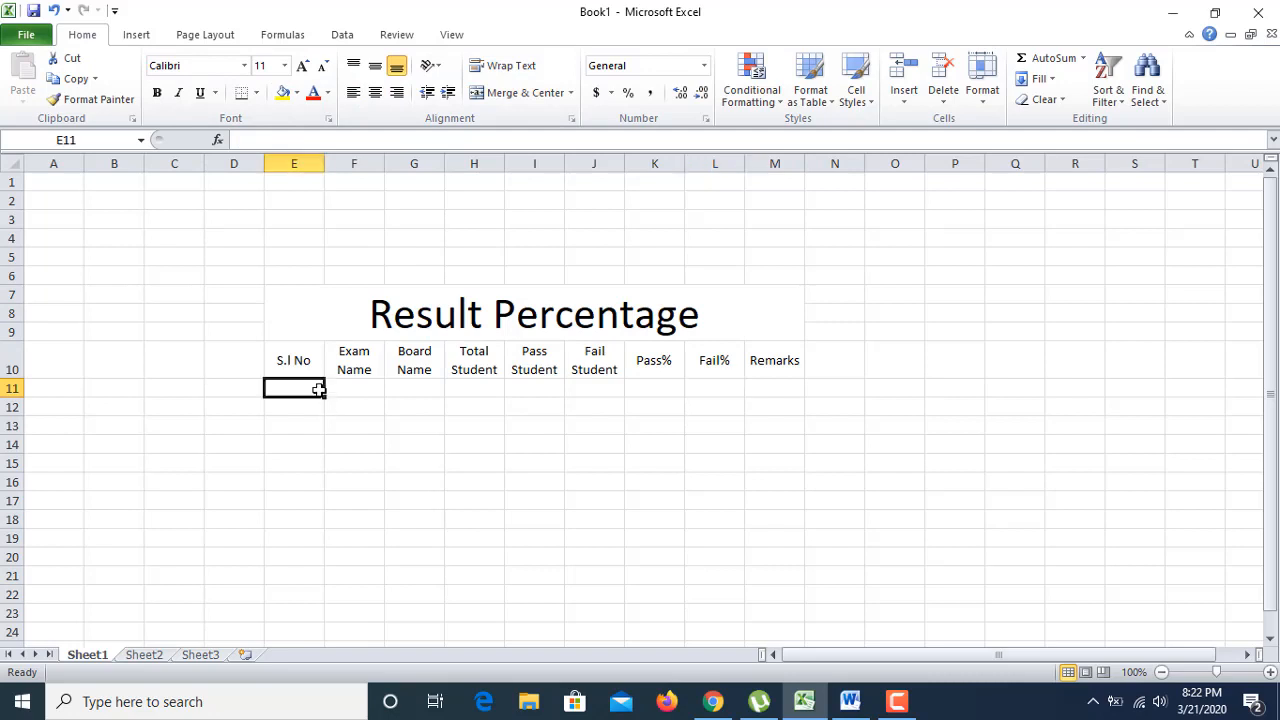
{"action": "type", "text": "1"}
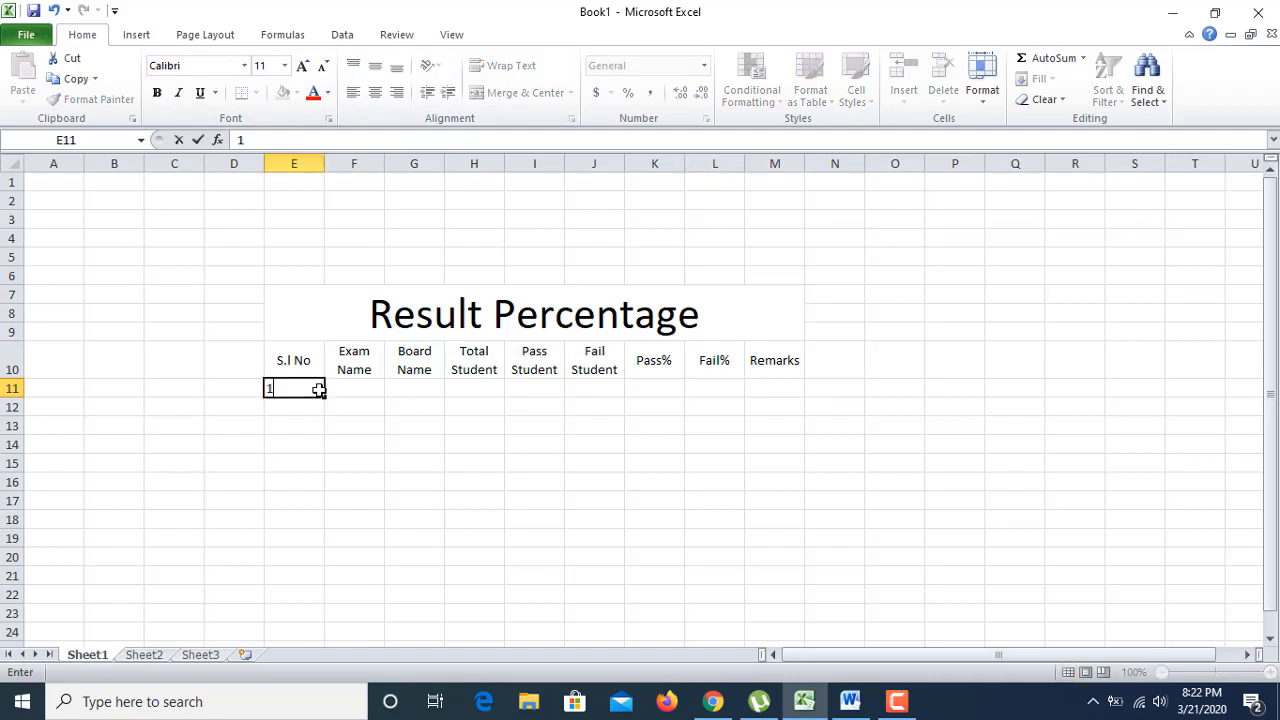
{"action": "left_click", "coordinate": [311, 426]}
{"action": "left_click", "coordinate": [300, 391]}
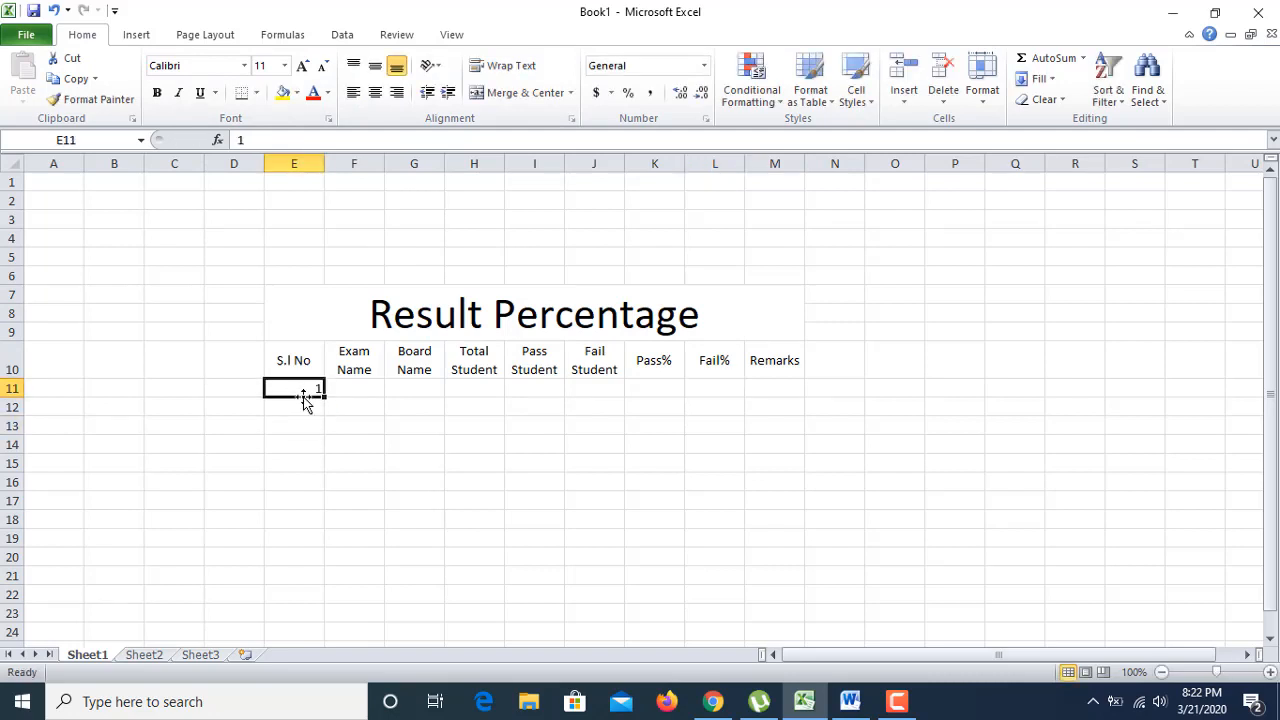
{"action": "left_click_drag", "start_coordinate": [324, 397], "coordinate": [326, 563]}
{"action": "left_click", "coordinate": [347, 487]}
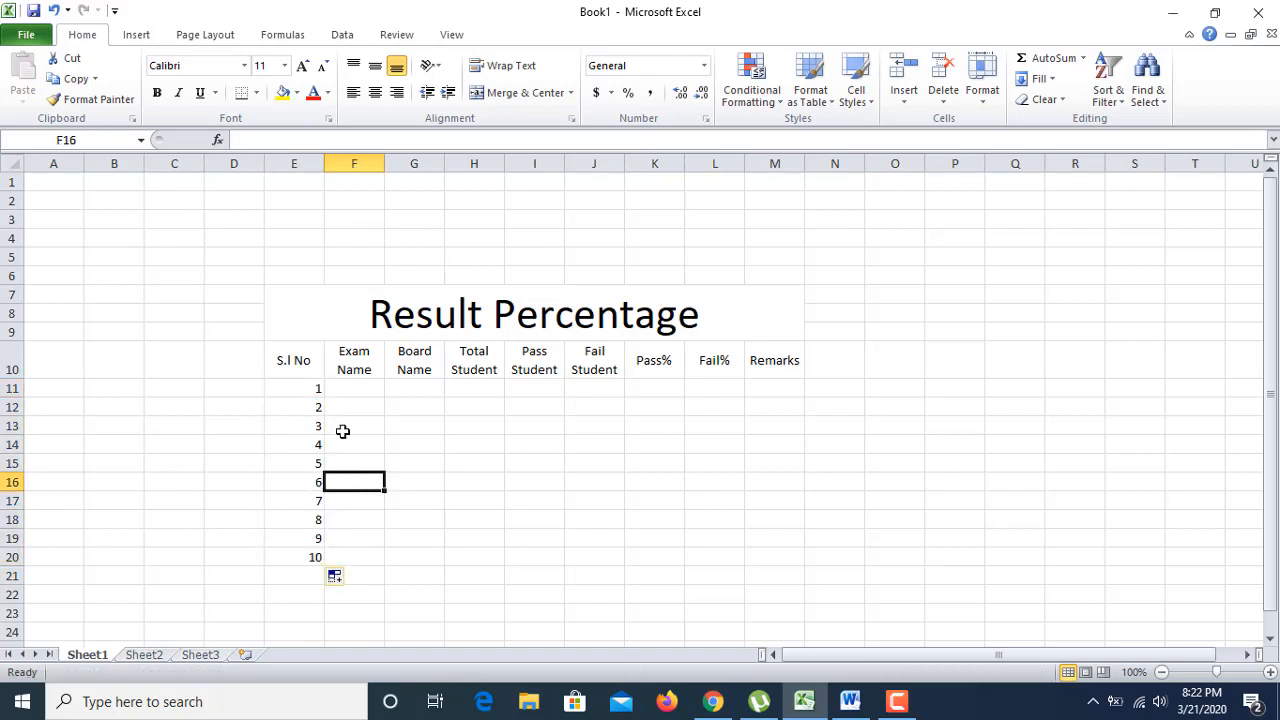
{"action": "left_click", "coordinate": [354, 387]}
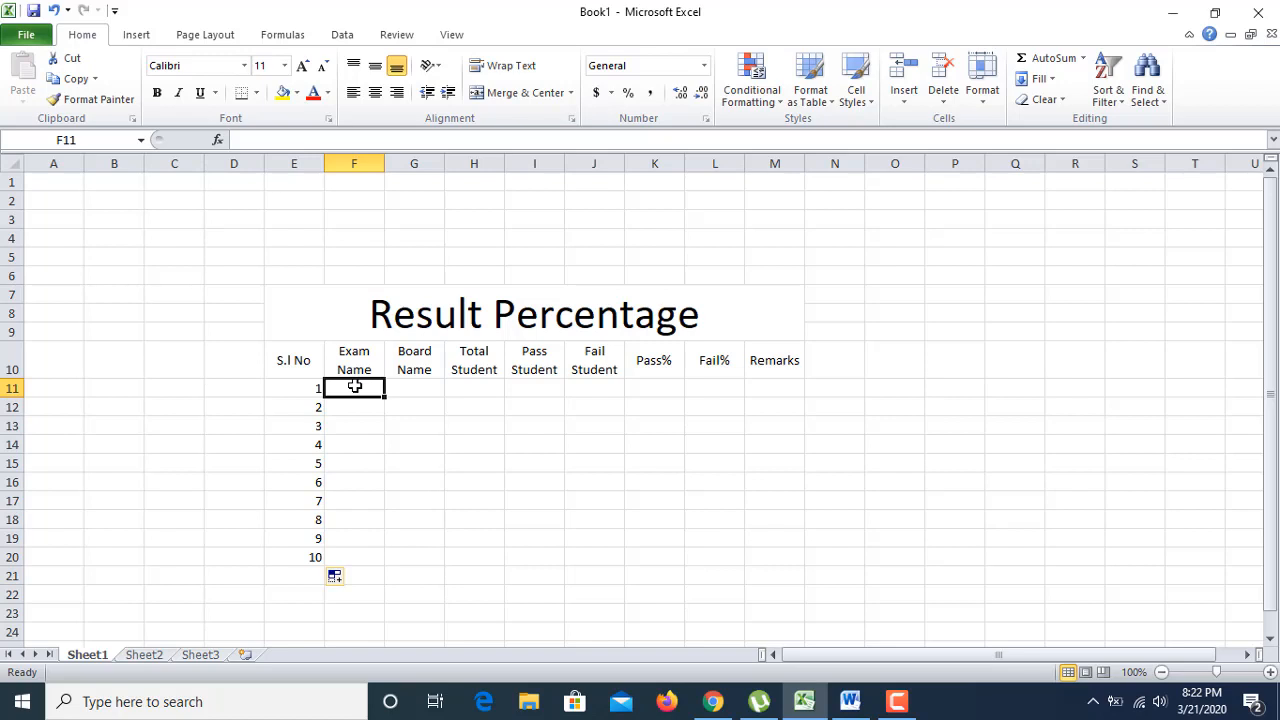
Step: Fill row 11 with SSC, Dinajpur, 25000 total students and 21500 pass students
{"action": "type", "text": "S"}
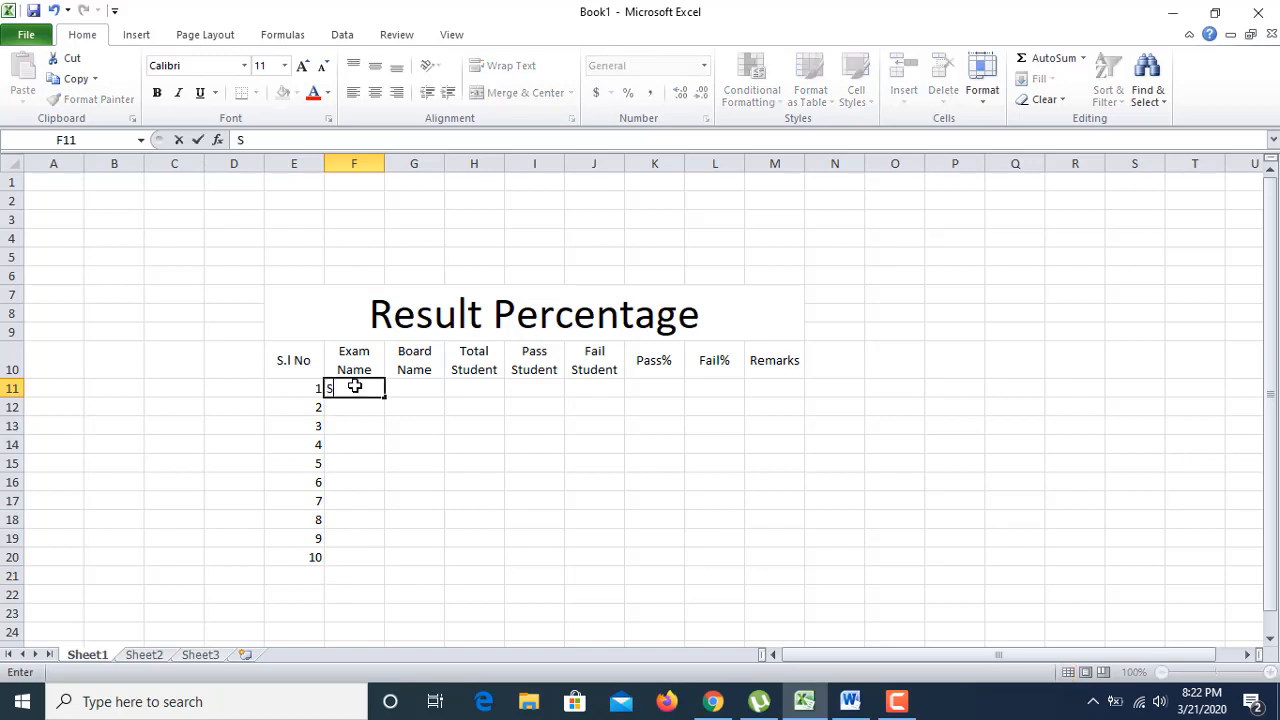
{"action": "type", "text": "SC"}
{"action": "left_click", "coordinate": [366, 462]}
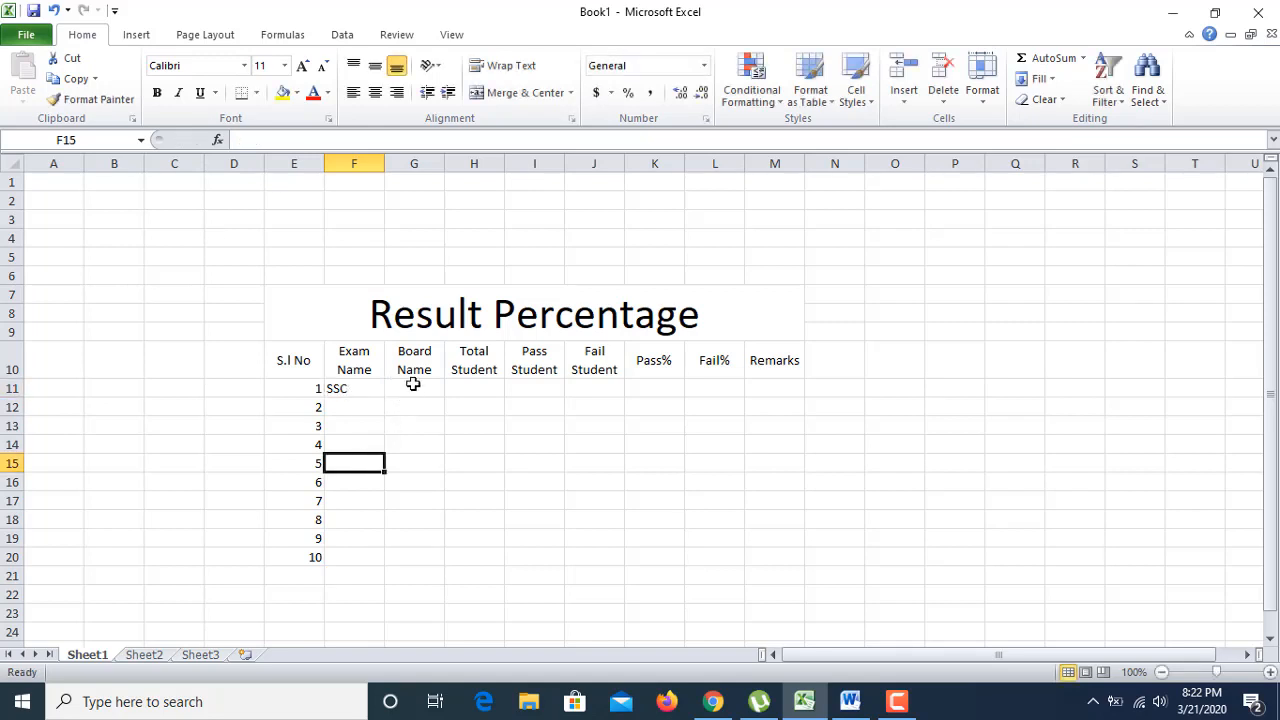
{"action": "left_click", "coordinate": [413, 386]}
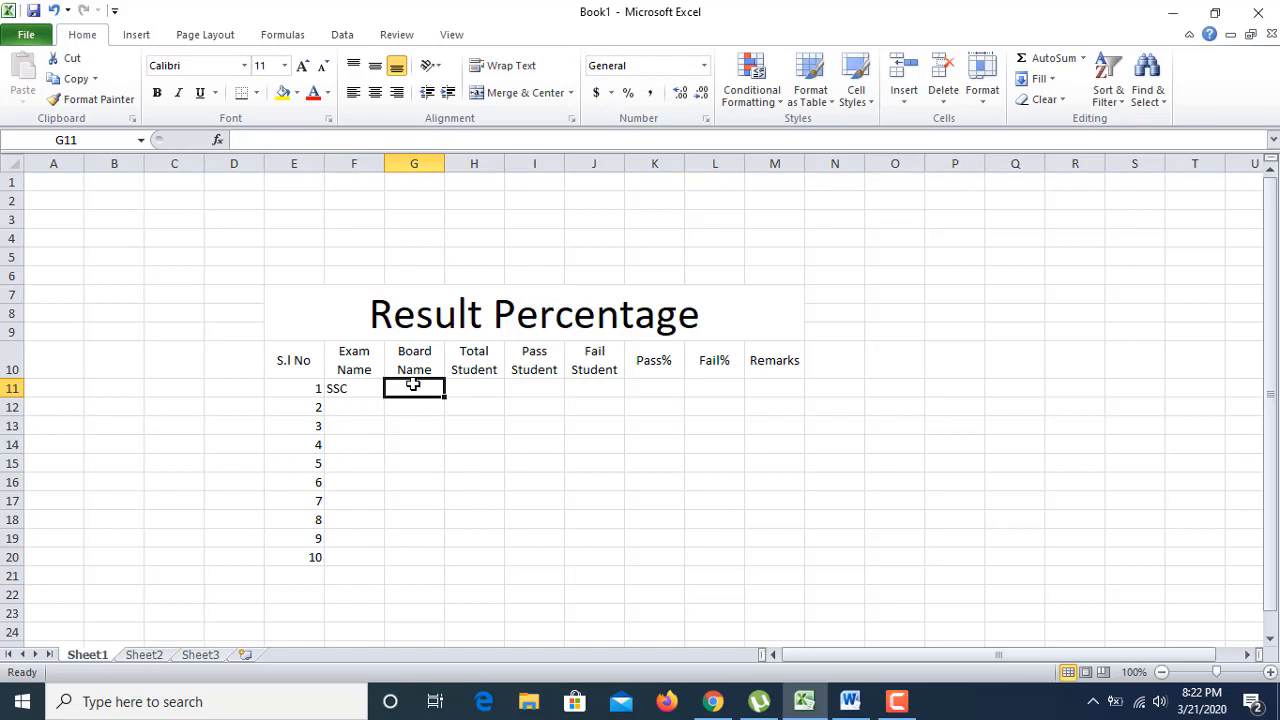
{"action": "type", "text": "Dina"}
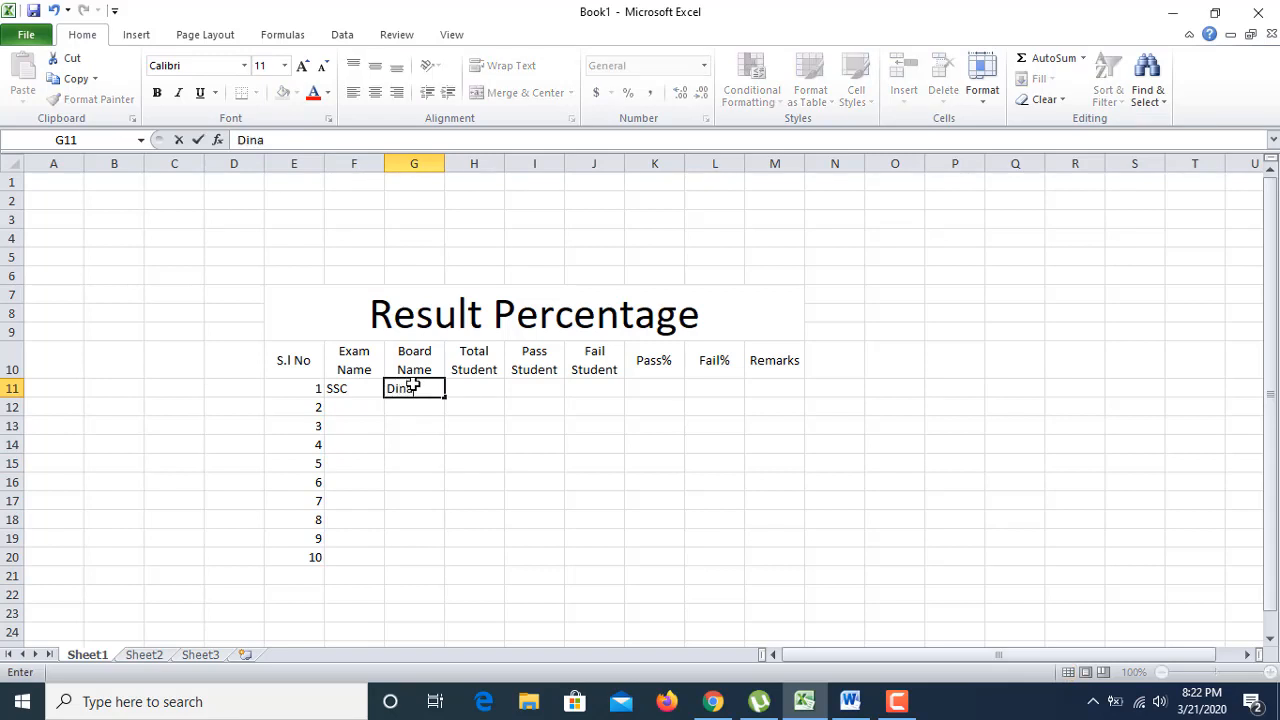
{"action": "type", "text": "jpur"}
{"action": "left_click", "coordinate": [400, 446]}
{"action": "left_click", "coordinate": [480, 383]}
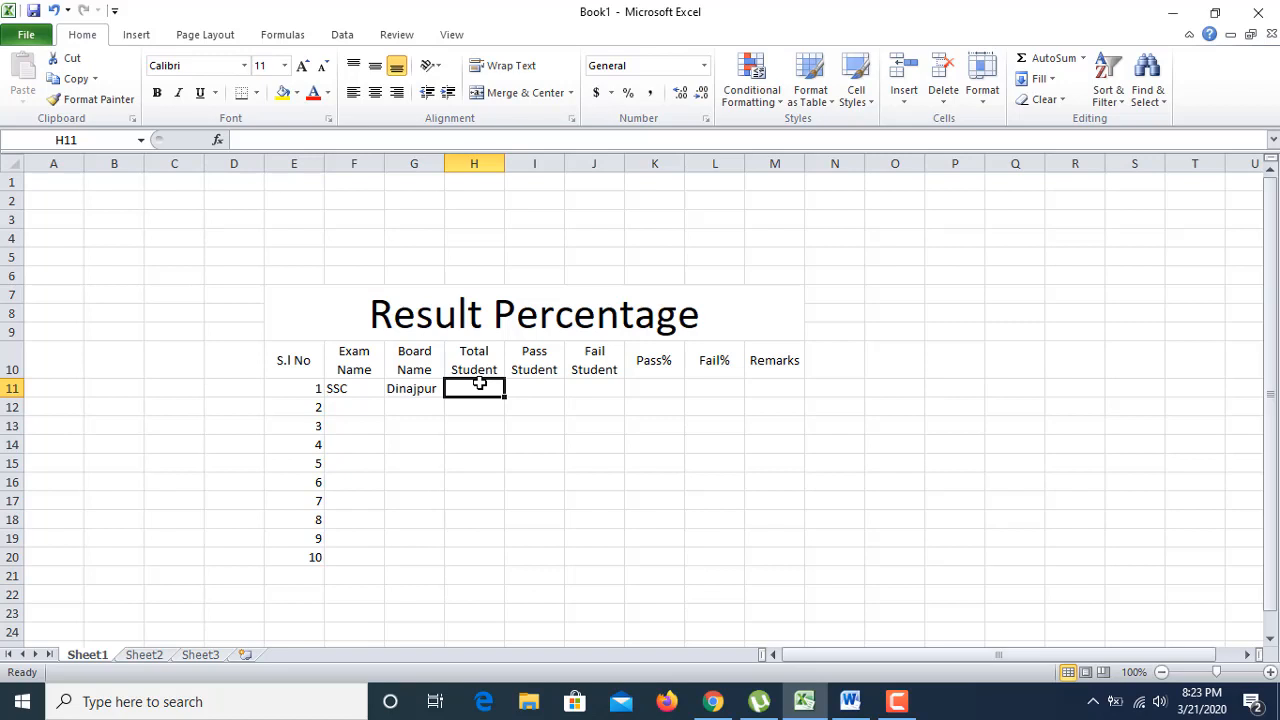
{"action": "type", "text": "2"}
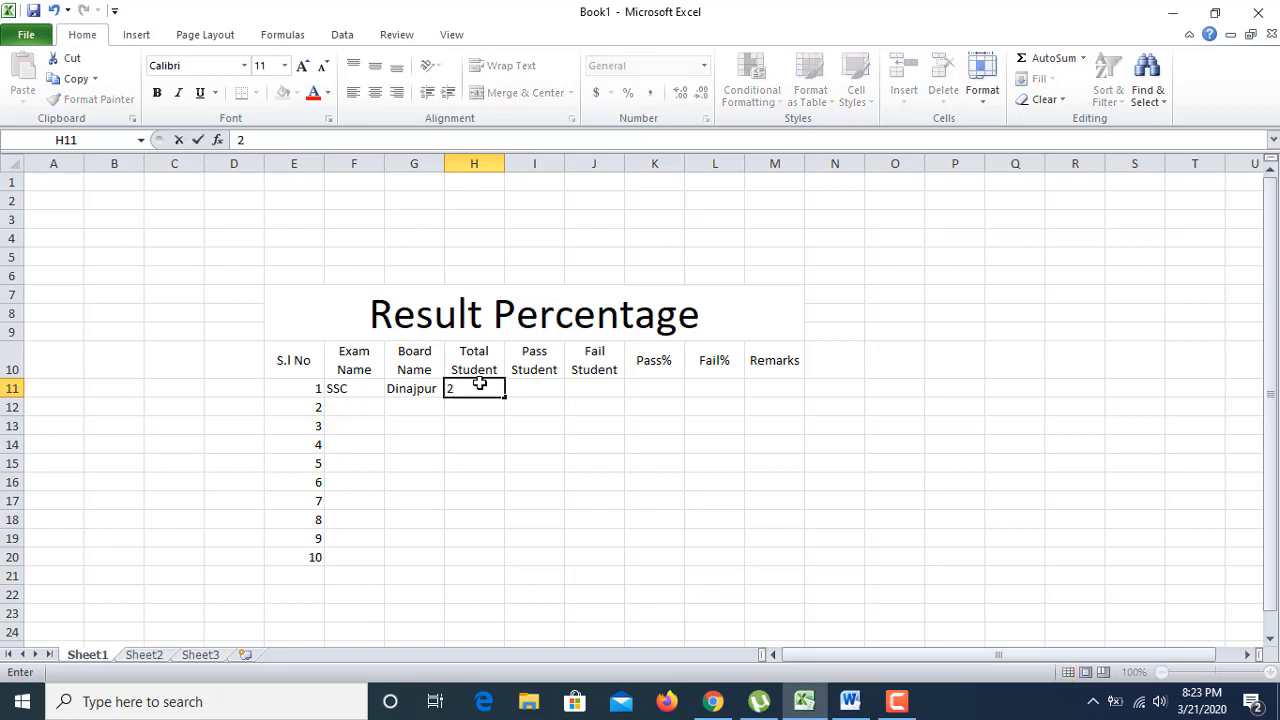
{"action": "type", "text": "5000"}
{"action": "left_click", "coordinate": [507, 492]}
{"action": "left_click", "coordinate": [533, 388]}
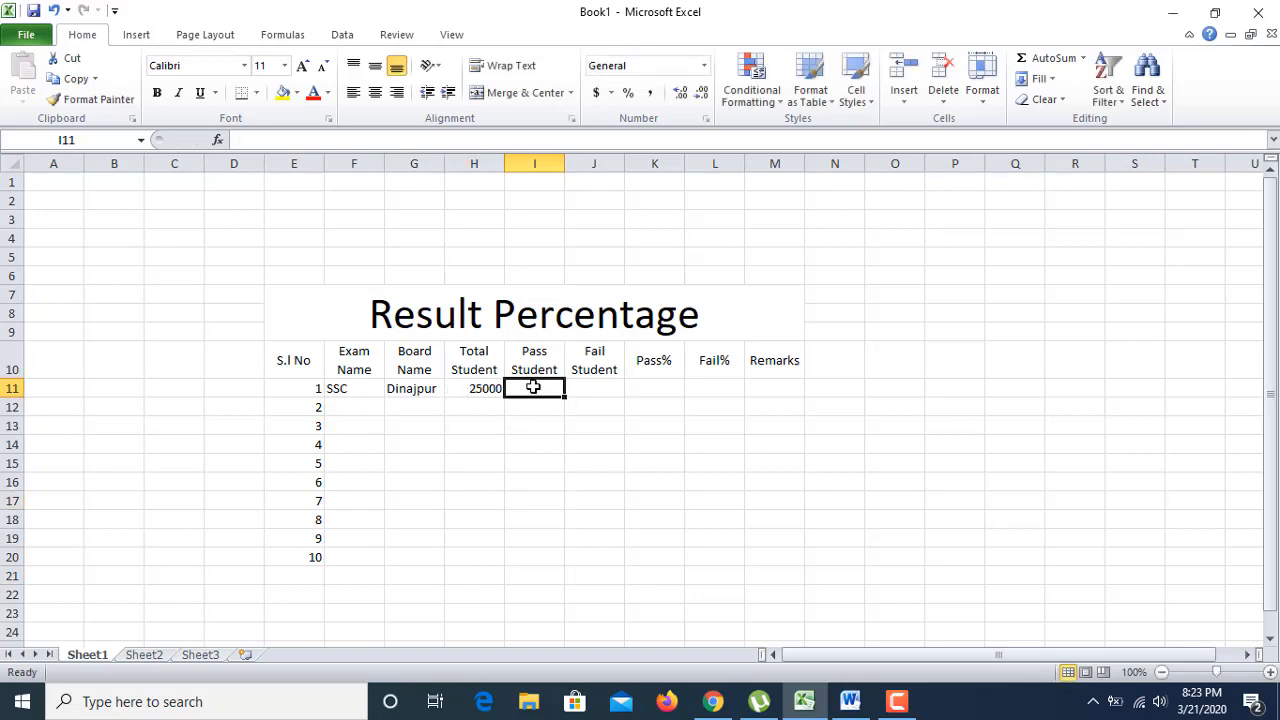
{"action": "type", "text": "21"}
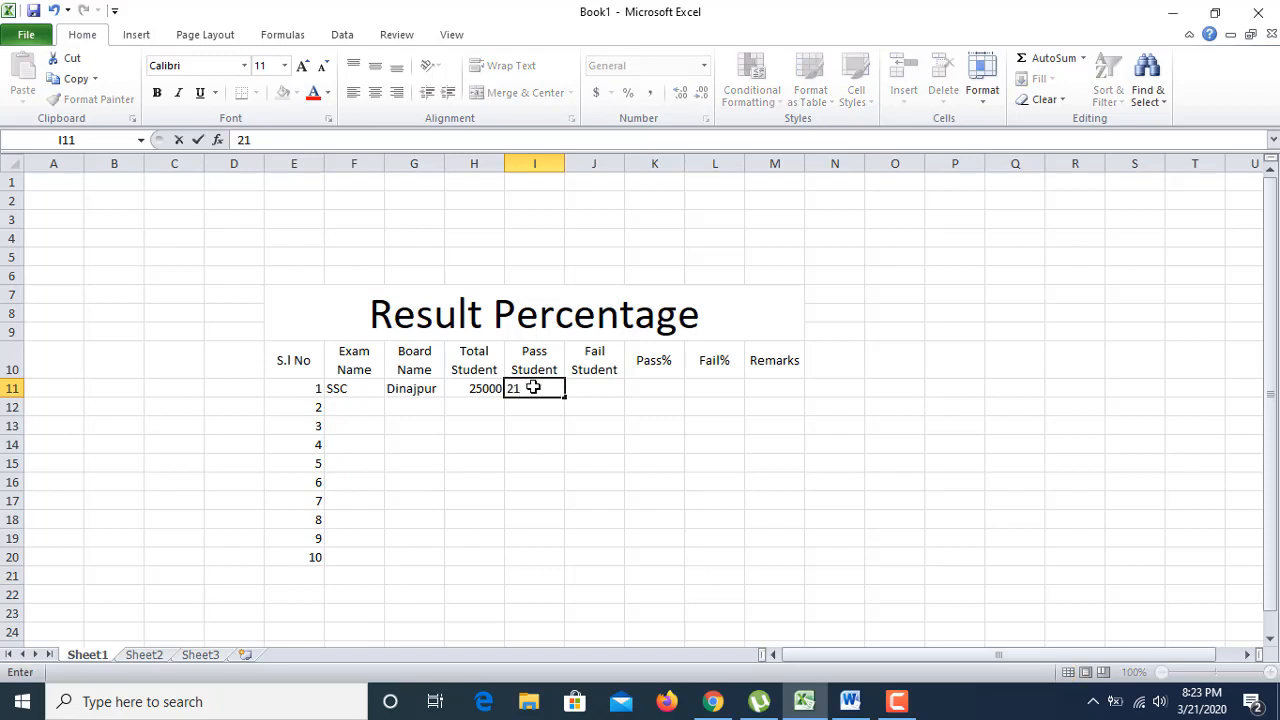
{"action": "type", "text": "500"}
Step: Put the formula =H11-I11 in J11, giving 3500 failing students
{"action": "left_click", "coordinate": [538, 442]}
{"action": "left_click", "coordinate": [590, 375]}
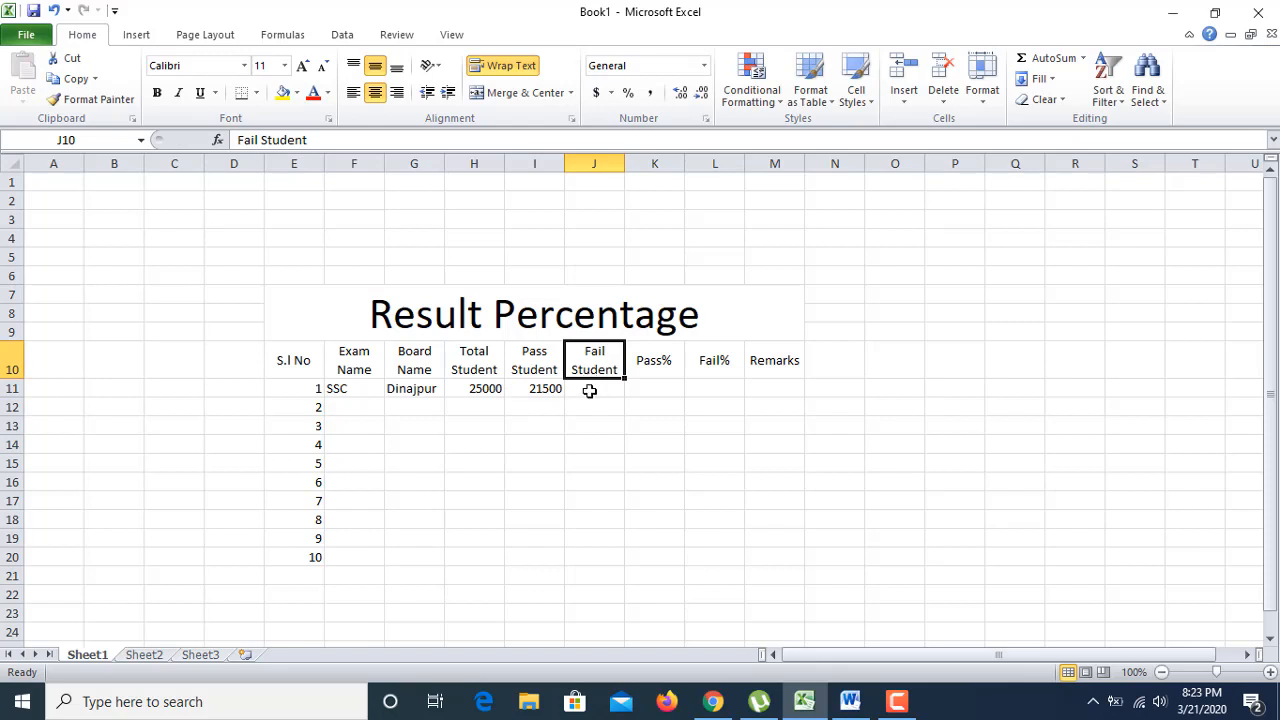
{"action": "left_click", "coordinate": [589, 389]}
{"action": "double_click", "coordinate": [585, 390]}
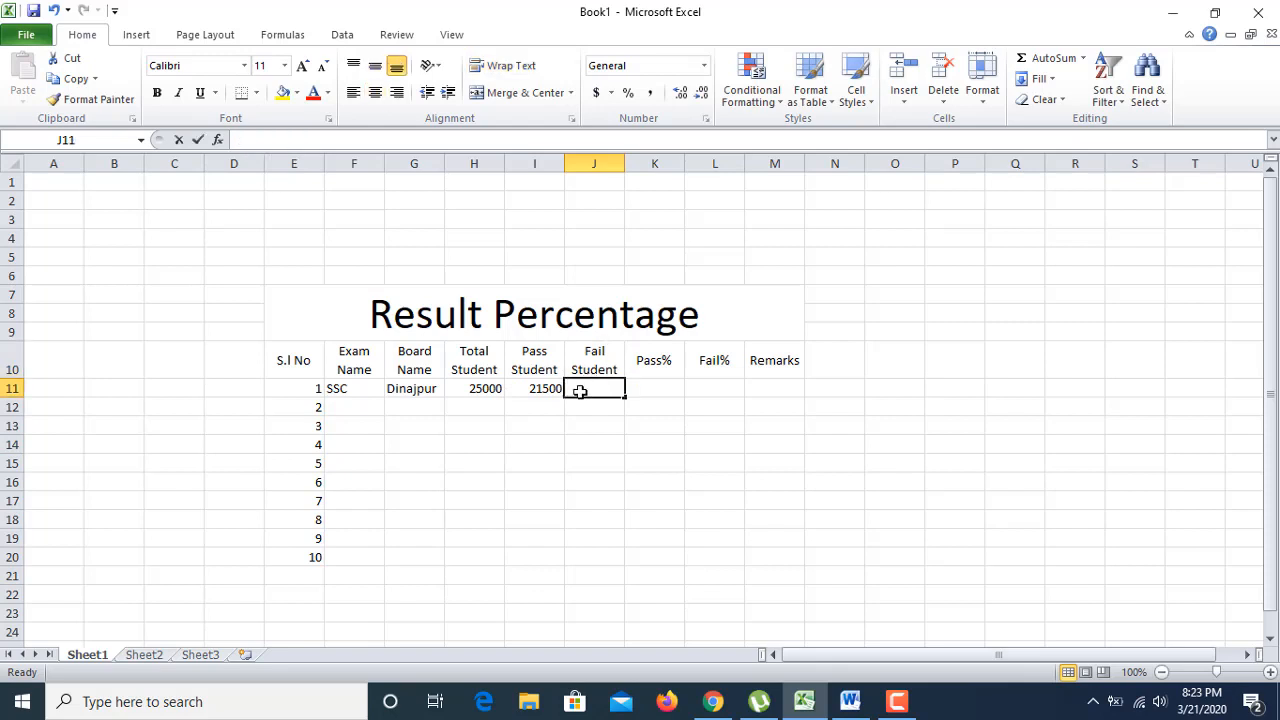
{"action": "type", "text": "="}
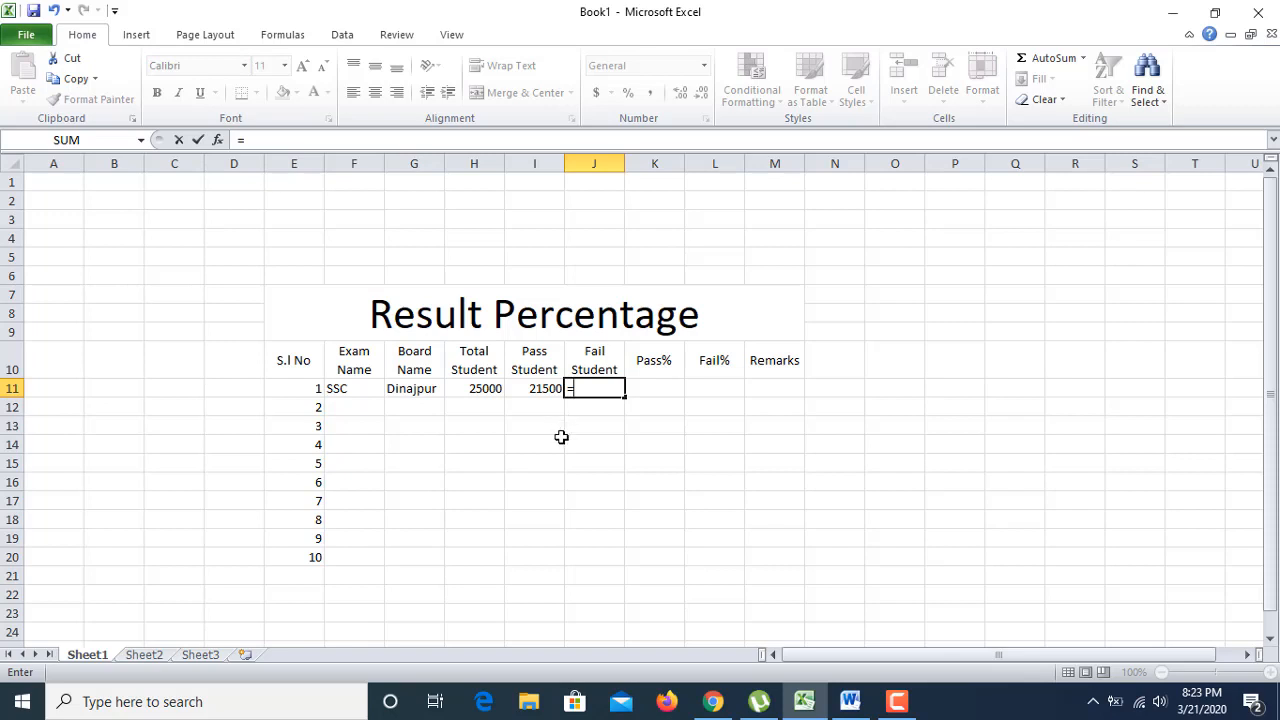
{"action": "left_click", "coordinate": [479, 390]}
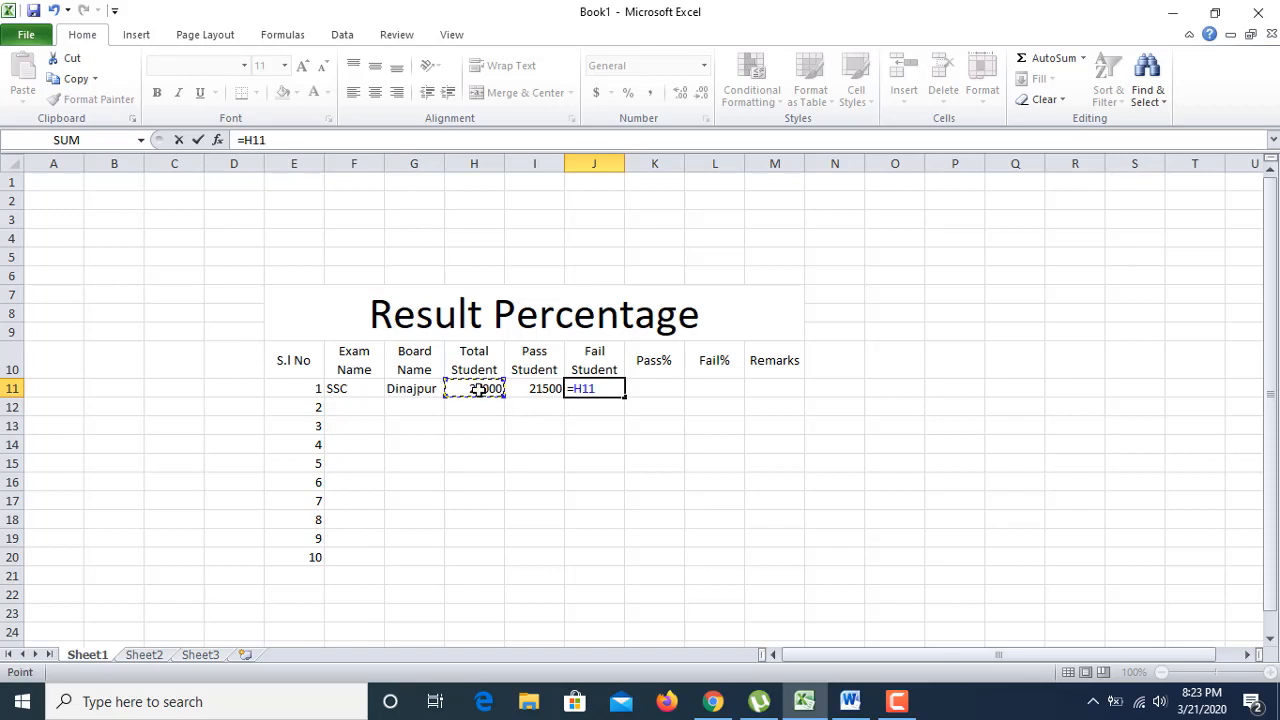
{"action": "type", "text": "-"}
{"action": "left_click", "coordinate": [536, 391]}
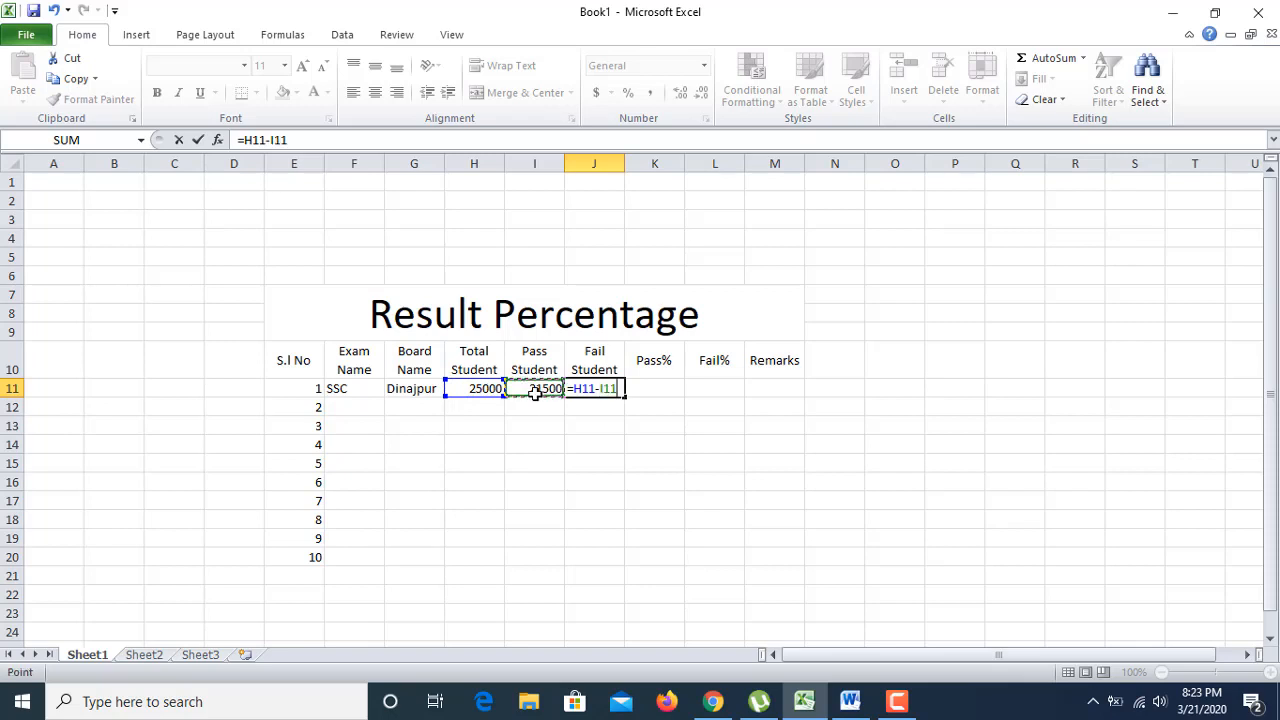
{"action": "key", "text": "Return"}
{"action": "left_click", "coordinate": [635, 422]}
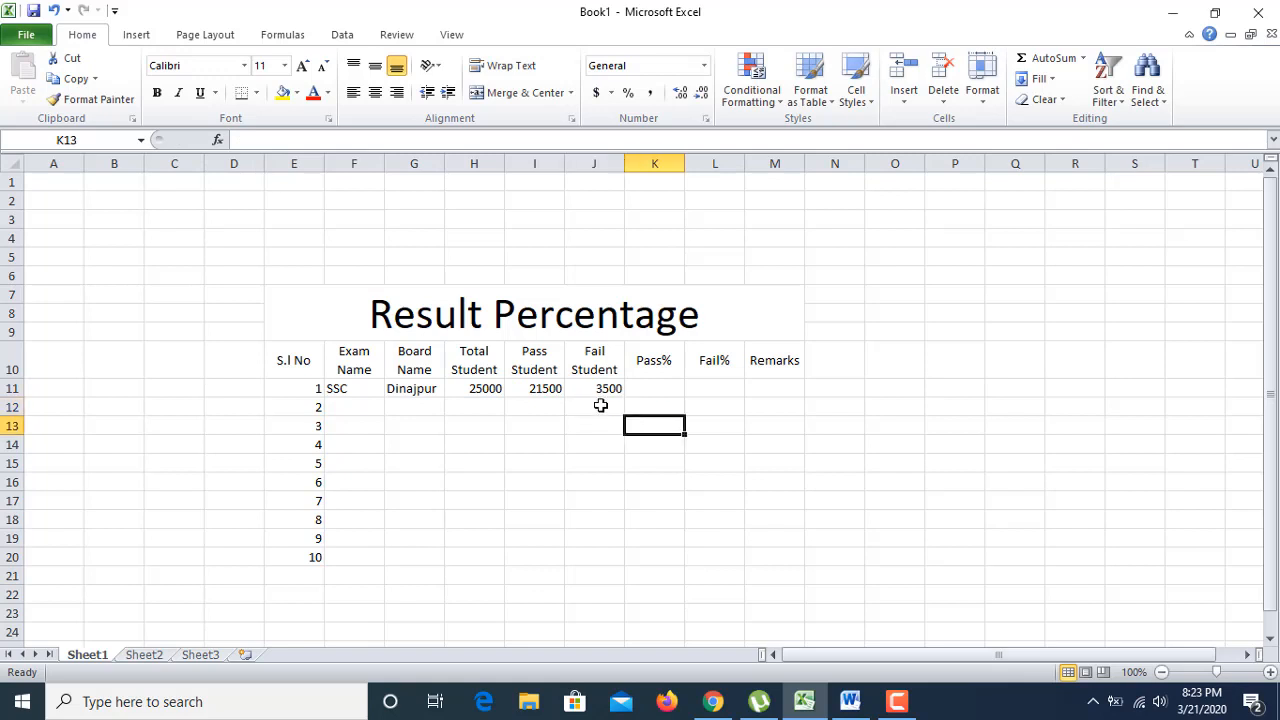
{"action": "left_click", "coordinate": [581, 388]}
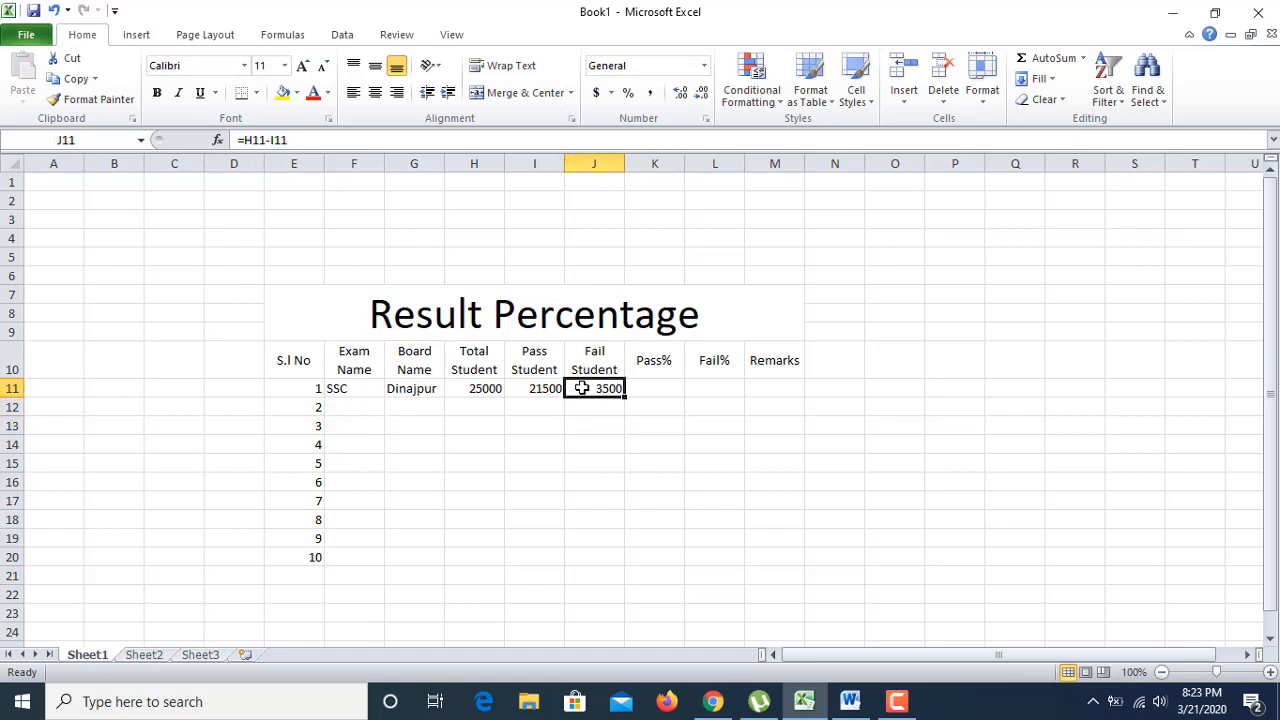
Step: Enter the pass-percentage formula =(I11*100)/H11 in K11, which shows 86
{"action": "left_click", "coordinate": [649, 387]}
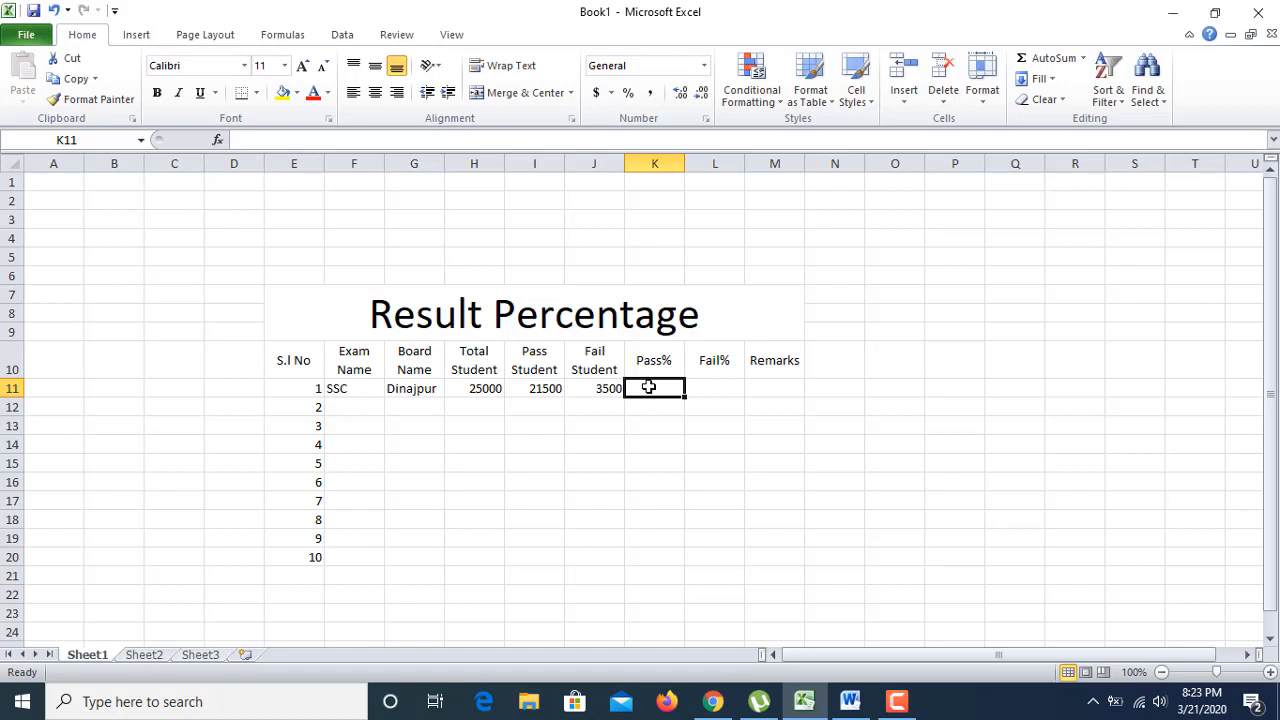
{"action": "type", "text": "="}
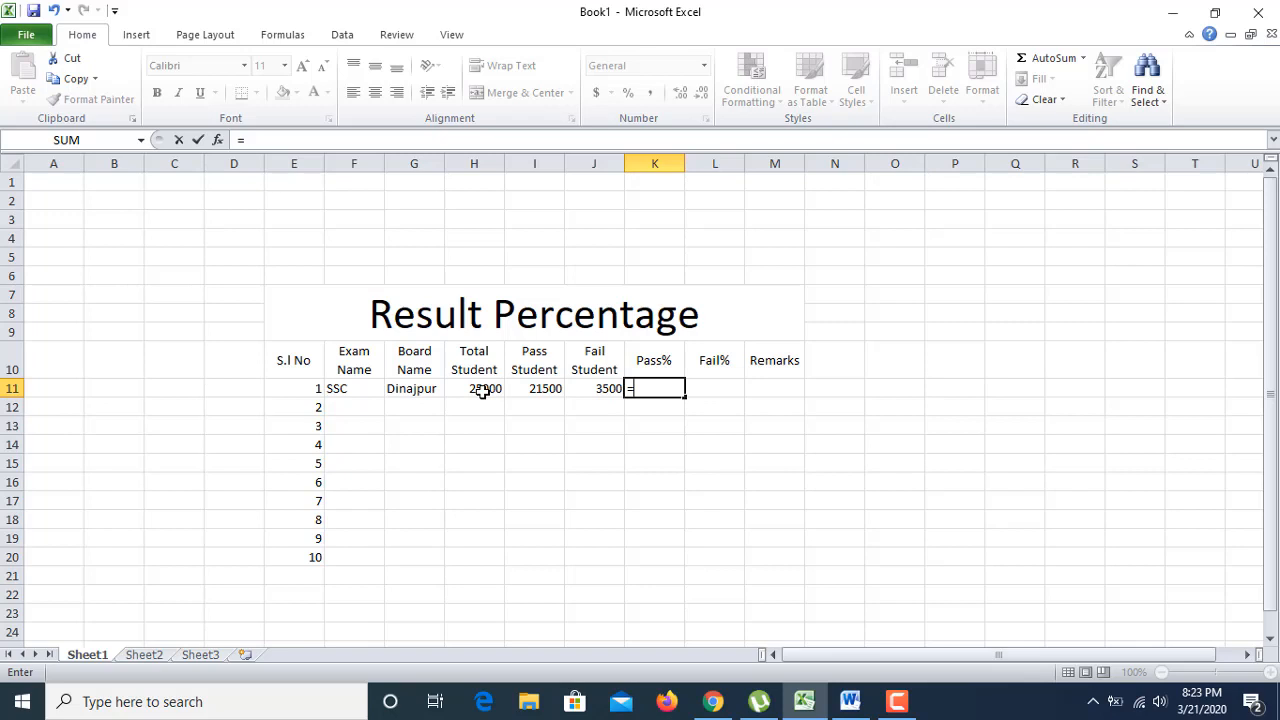
{"action": "type", "text": "("}
{"action": "left_click", "coordinate": [483, 392]}
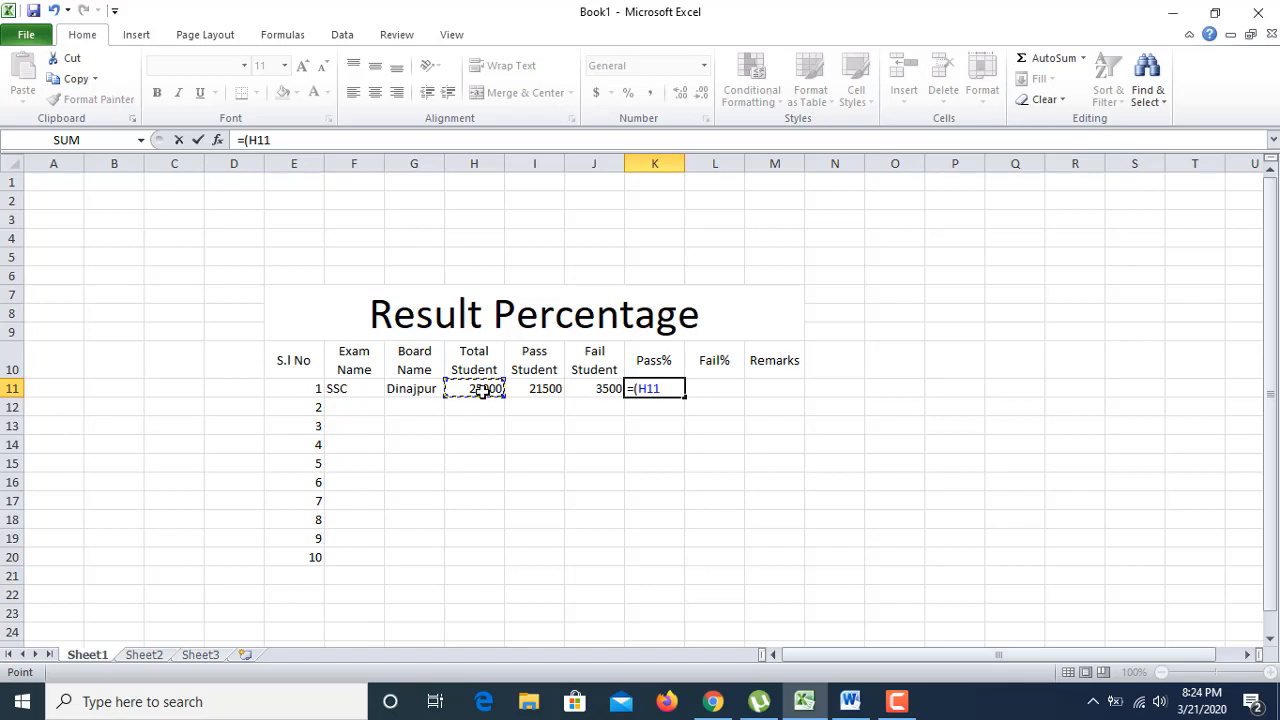
{"action": "type", "text": "+"}
{"action": "key", "text": "BackSpace"}
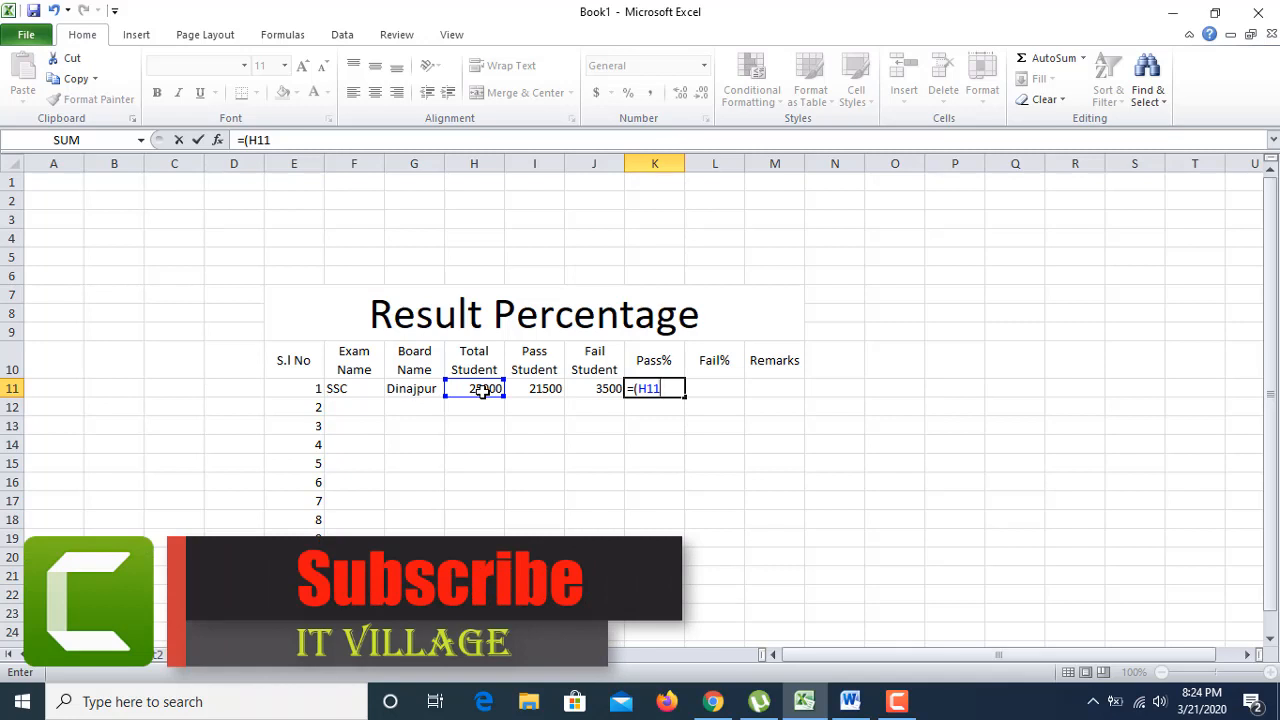
{"action": "type", "text": "*100"}
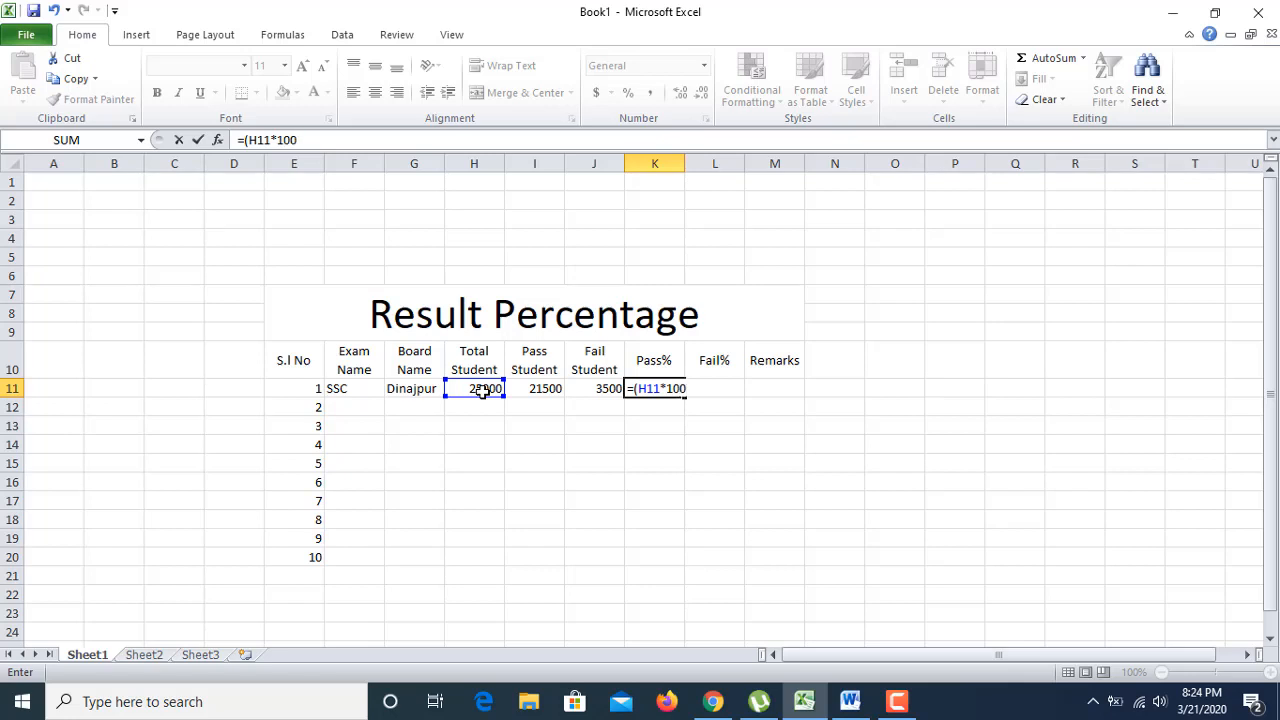
{"action": "type", "text": ")"}
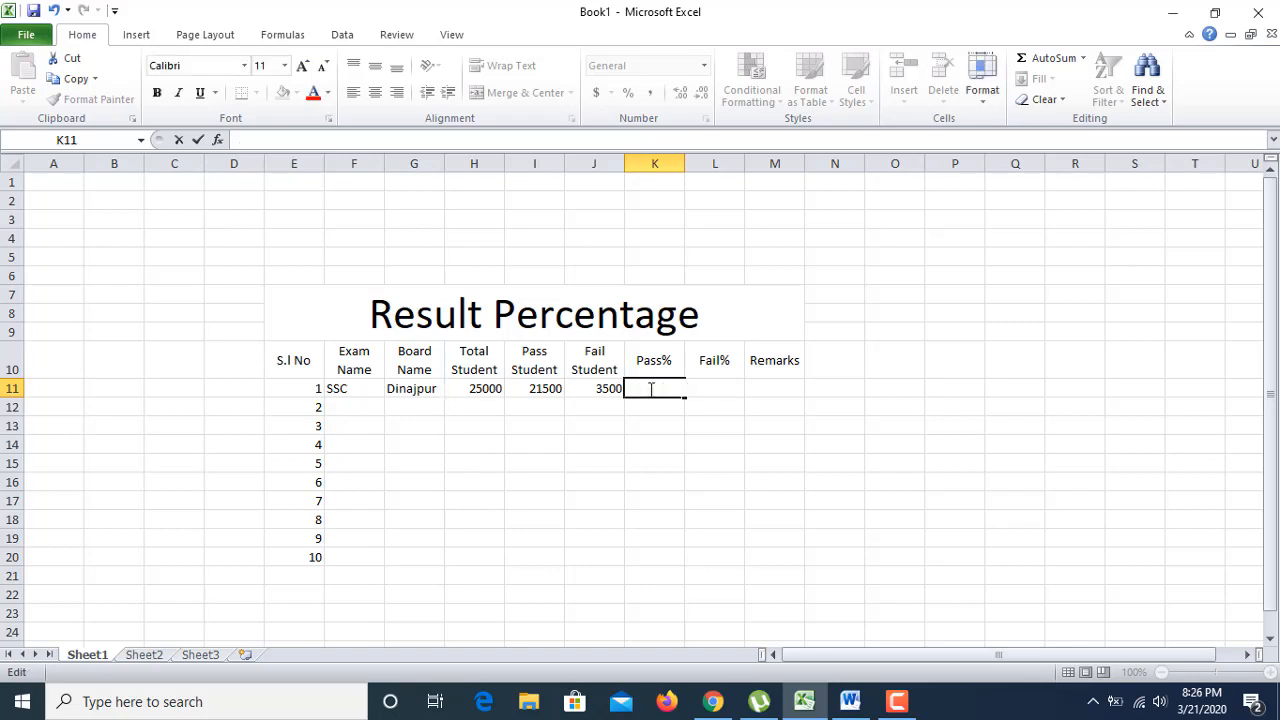
{"action": "type", "text": "="}
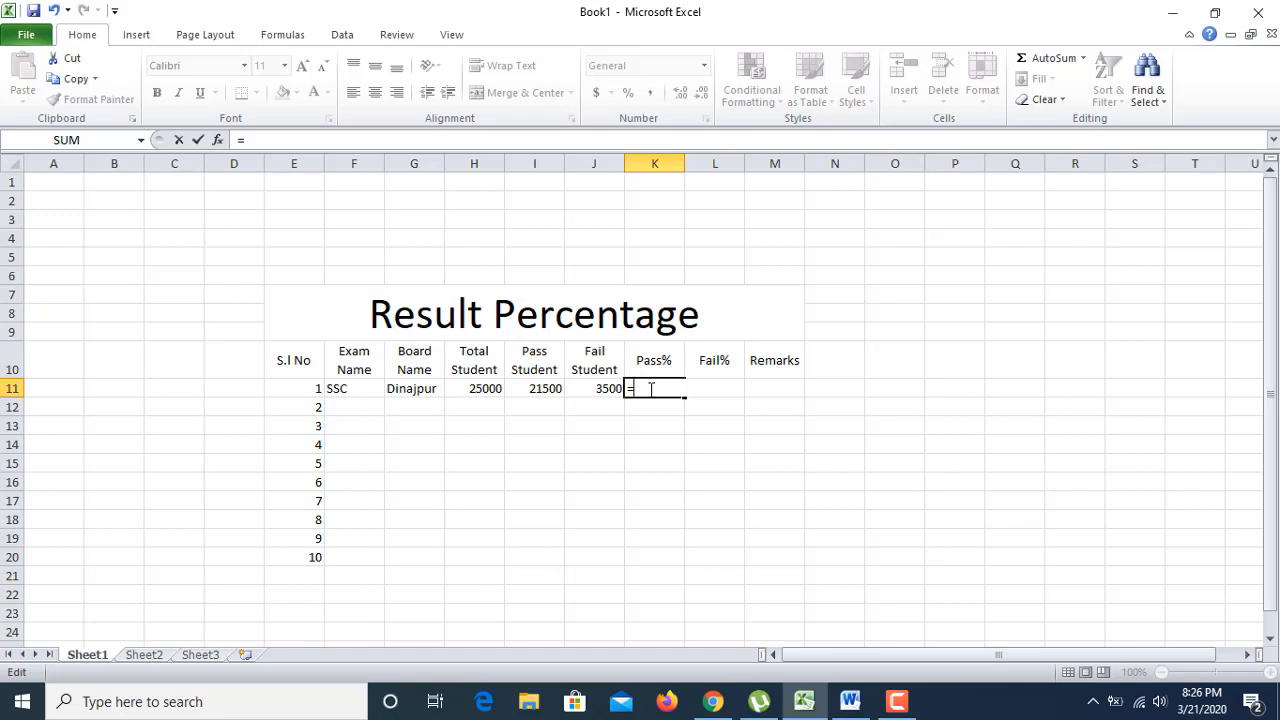
{"action": "type", "text": "("}
{"action": "left_click", "coordinate": [538, 387]}
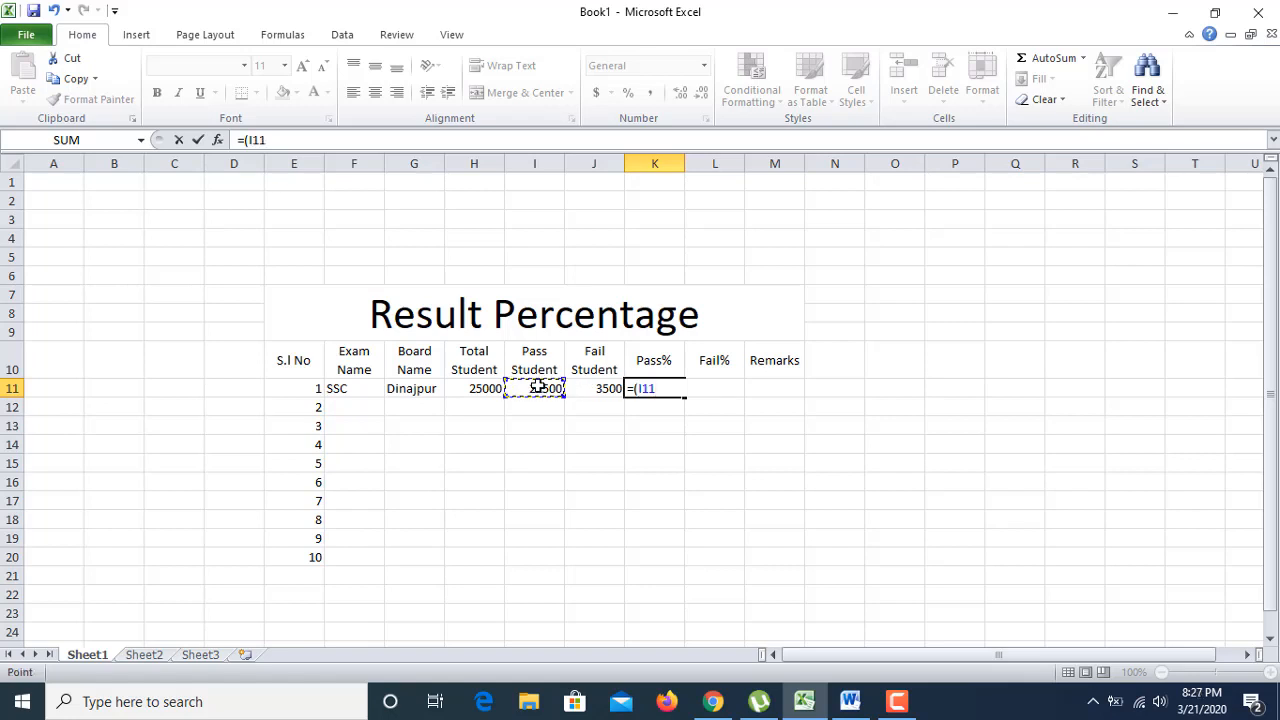
{"action": "type", "text": "*100)/"}
{"action": "left_click", "coordinate": [481, 389]}
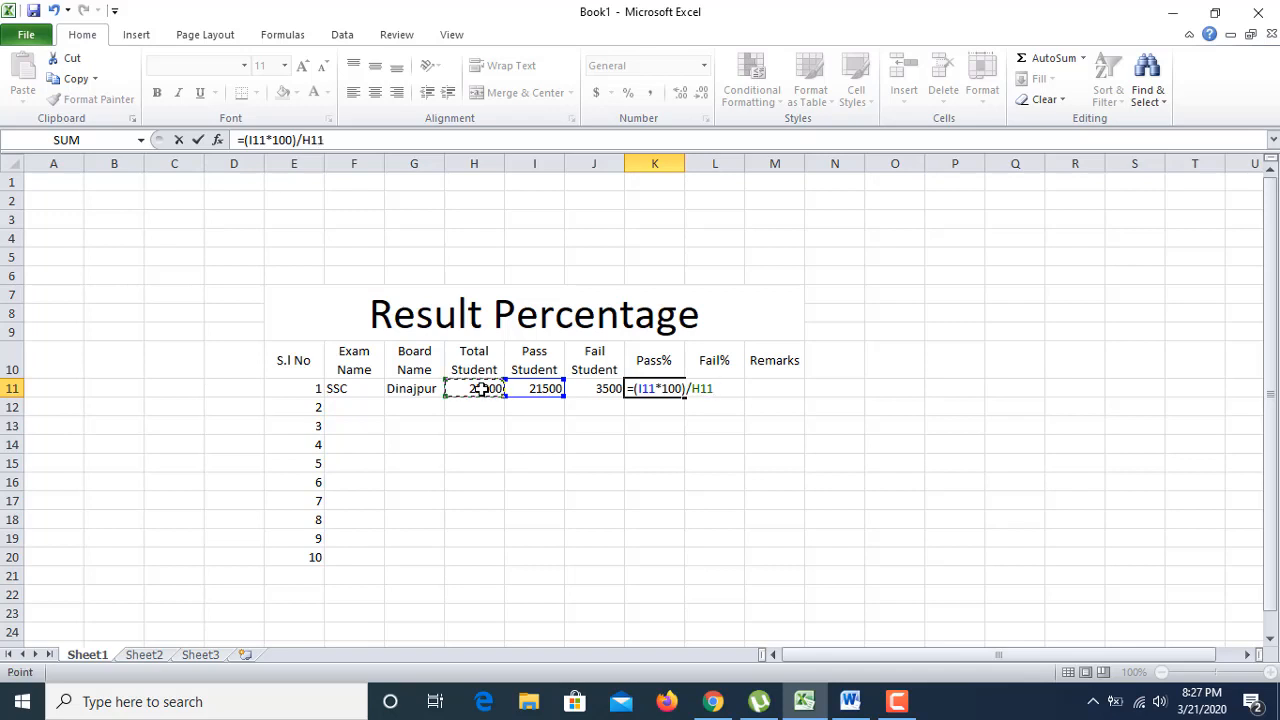
{"action": "key", "text": "Return"}
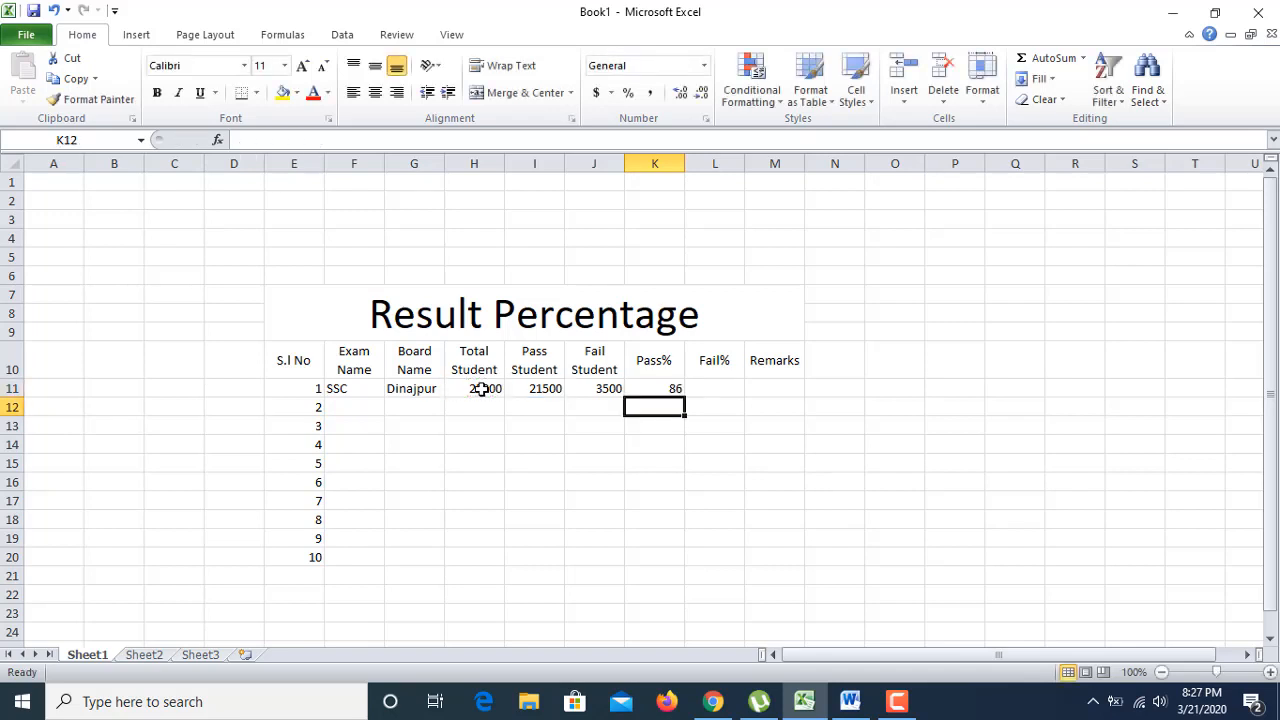
{"action": "left_click", "coordinate": [650, 384]}
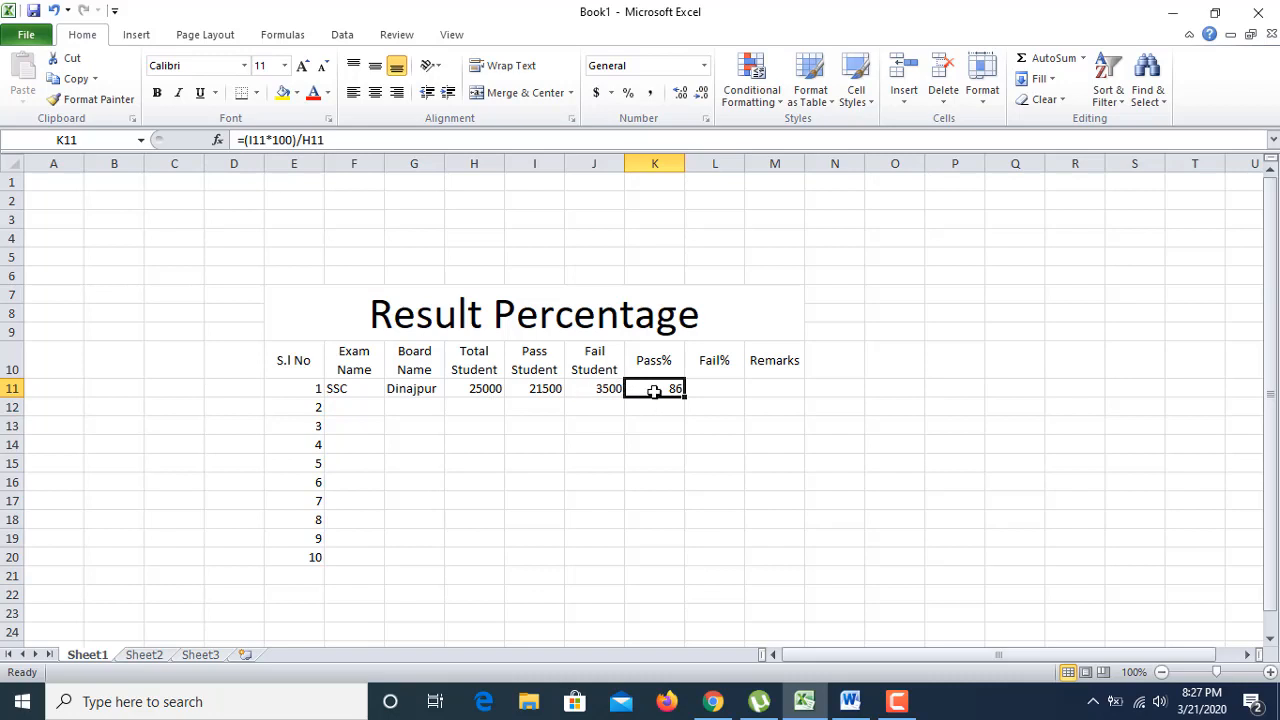
Step: Enter the fail-percentage formula =(J11*100)/H11 in L11, which shows 14
{"action": "left_click", "coordinate": [706, 388]}
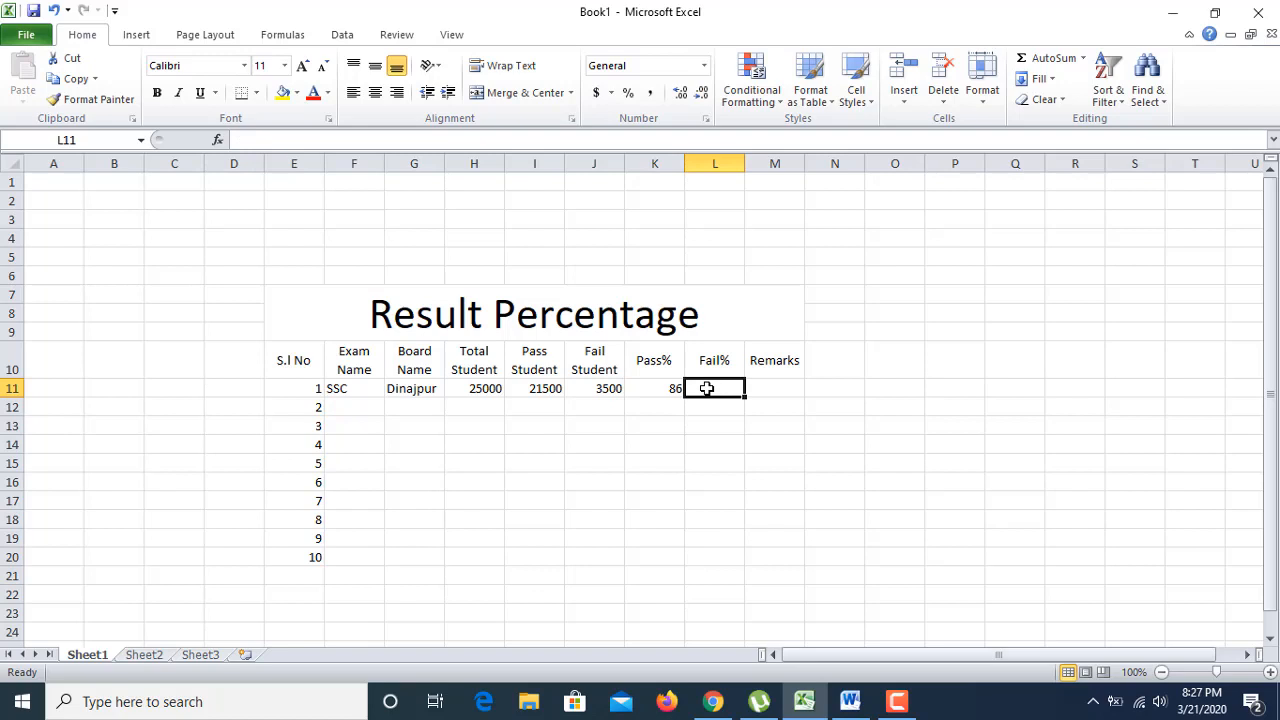
{"action": "type", "text": "="}
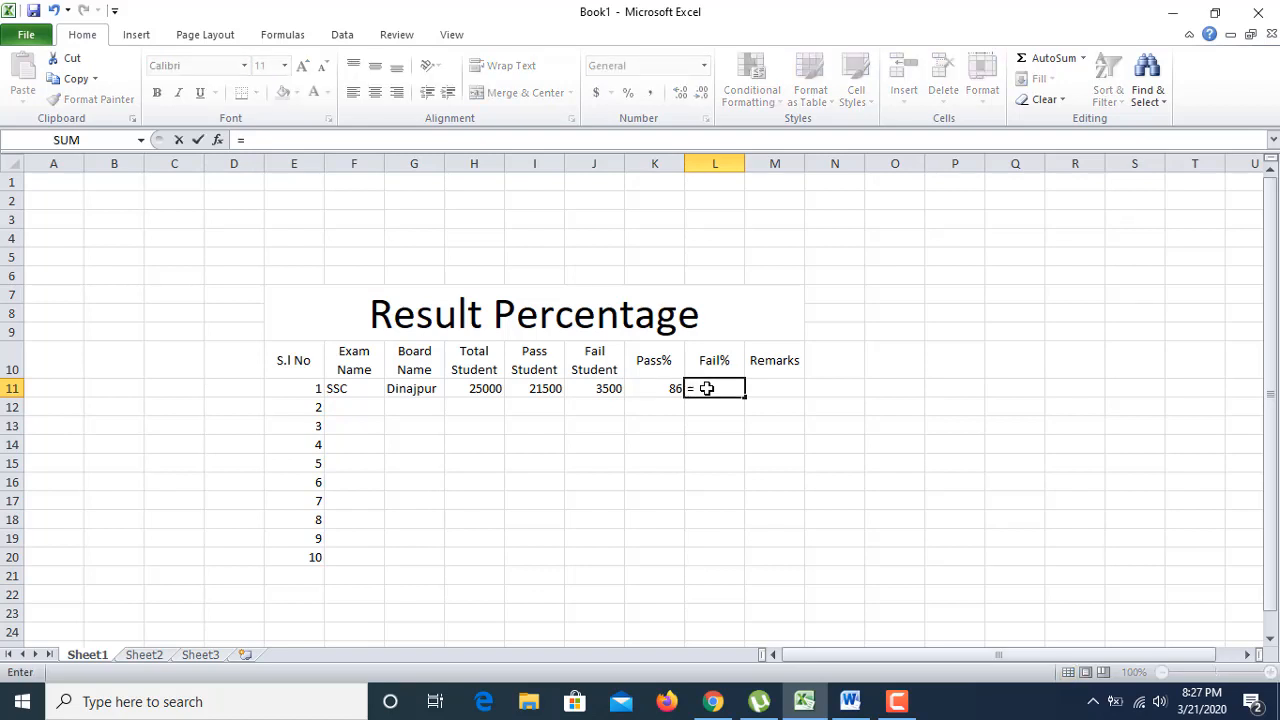
{"action": "type", "text": "("}
{"action": "left_click", "coordinate": [600, 388]}
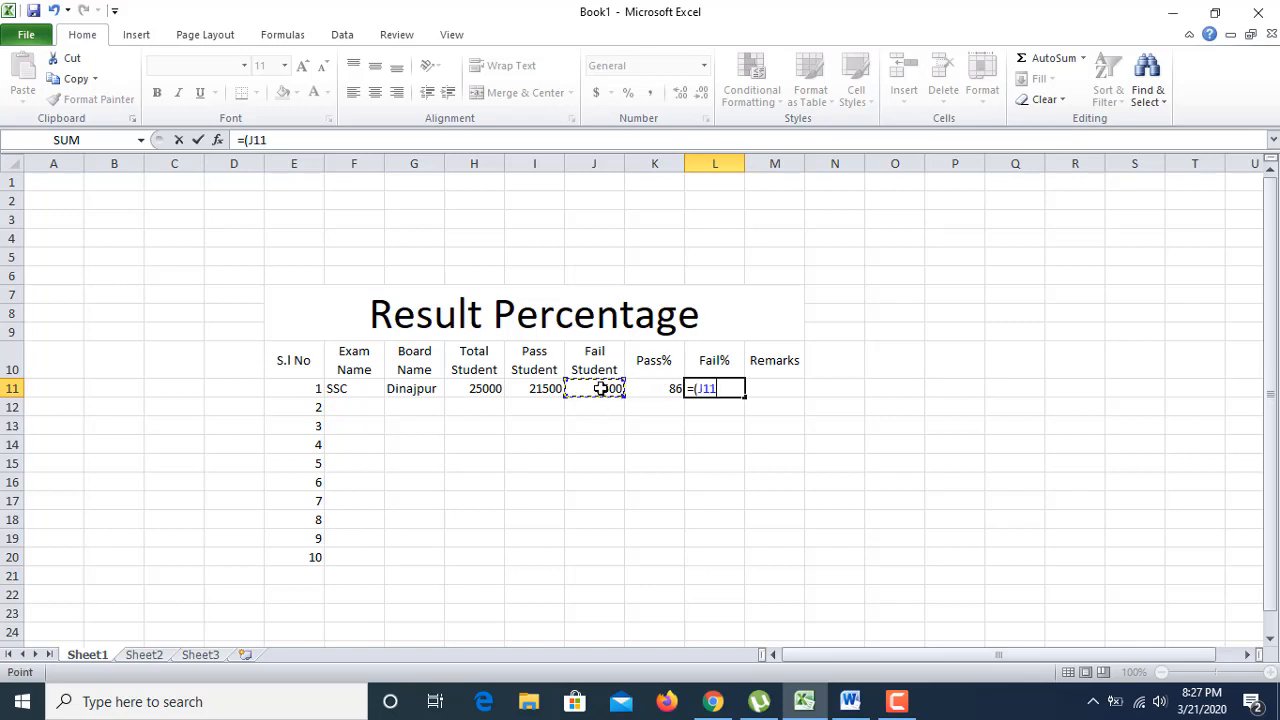
{"action": "type", "text": "*100)/"}
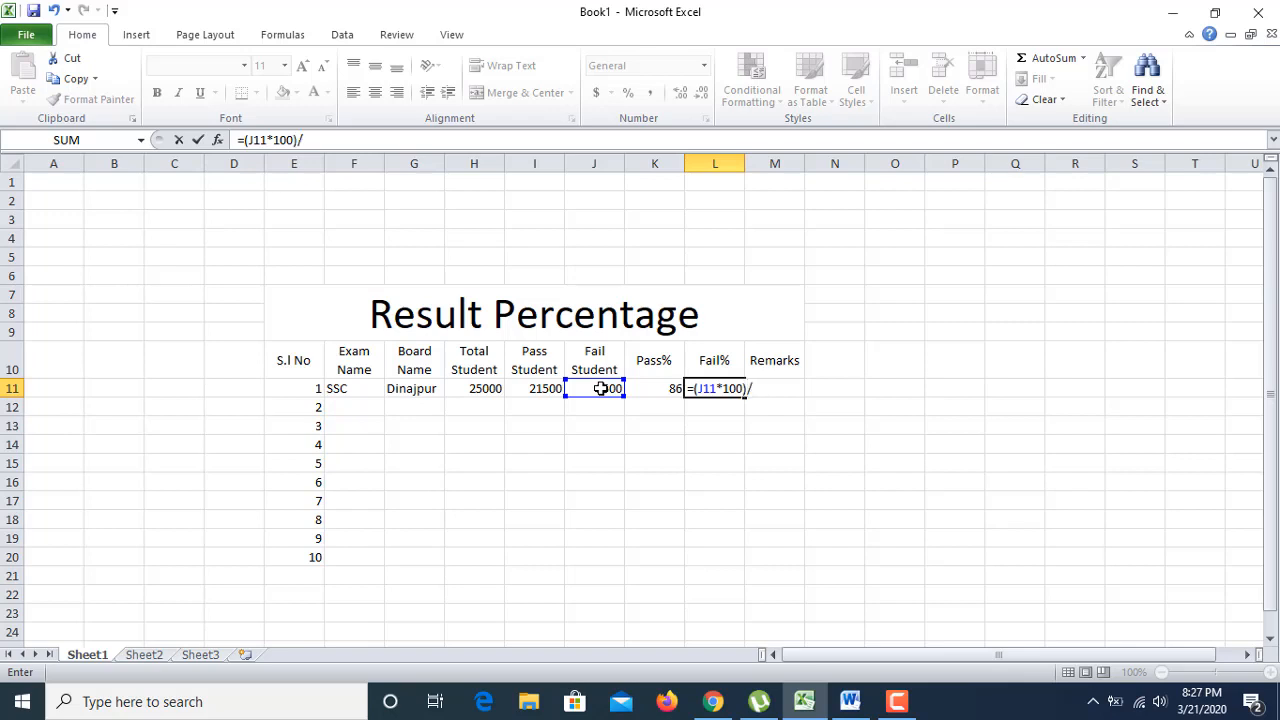
{"action": "left_click", "coordinate": [490, 389]}
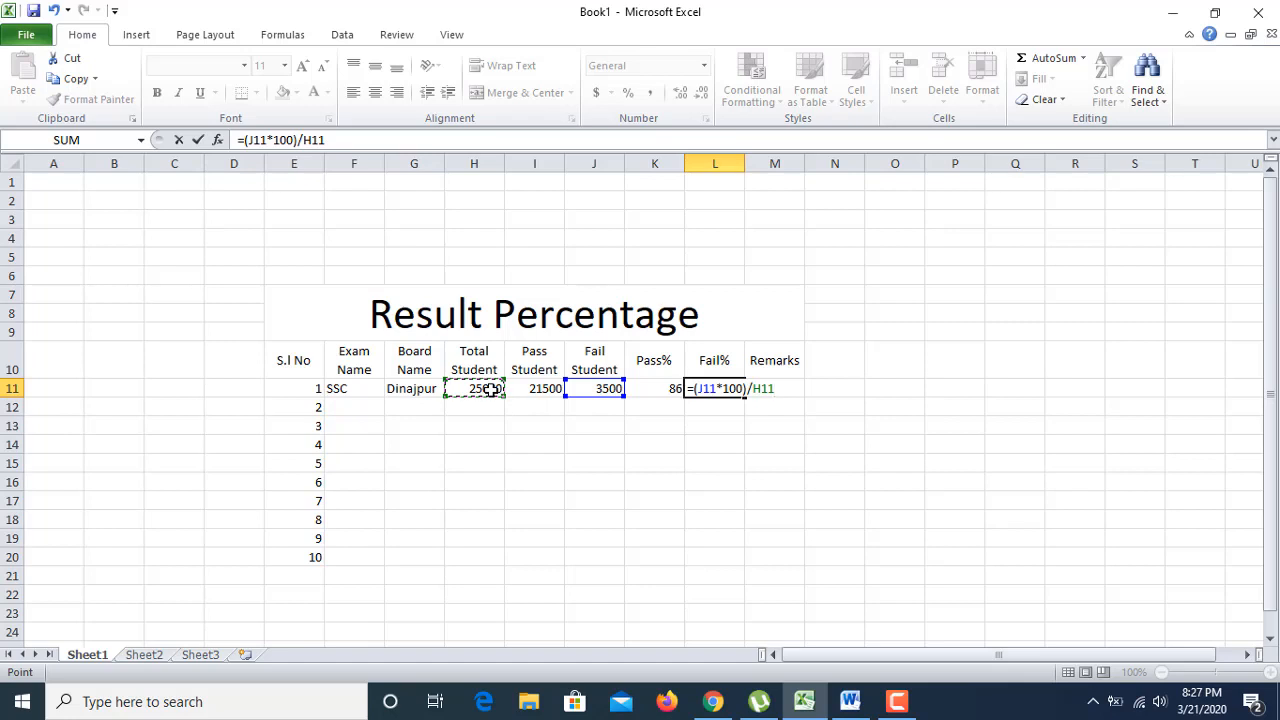
{"action": "key", "text": "Return"}
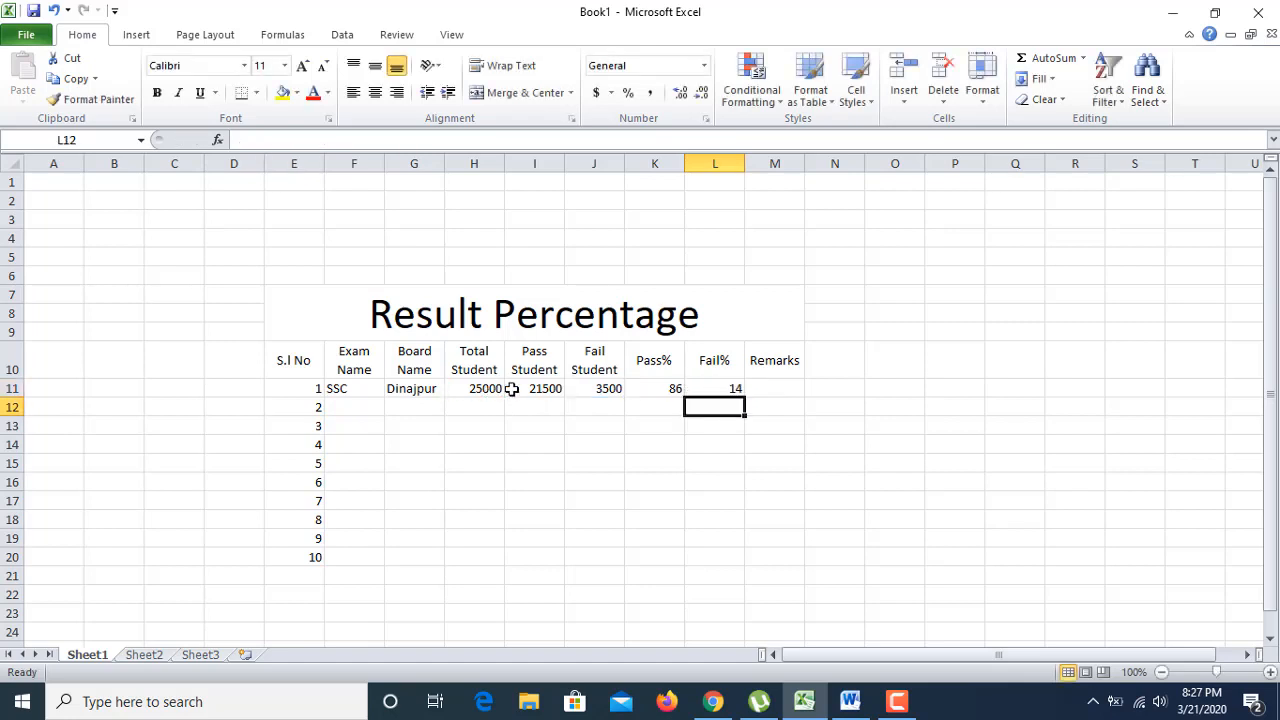
Step: Review row 11's values and fill SSC down the Exam Name column to F20
{"action": "left_click", "coordinate": [417, 390]}
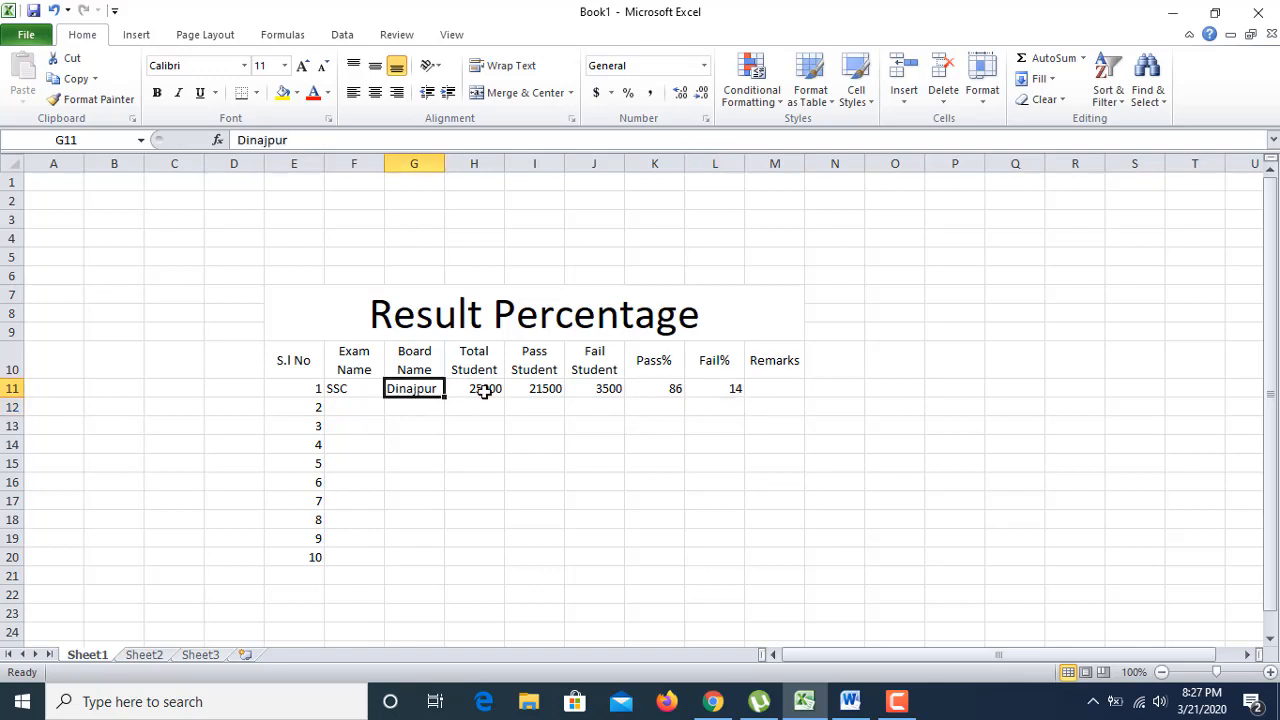
{"action": "left_click", "coordinate": [484, 392]}
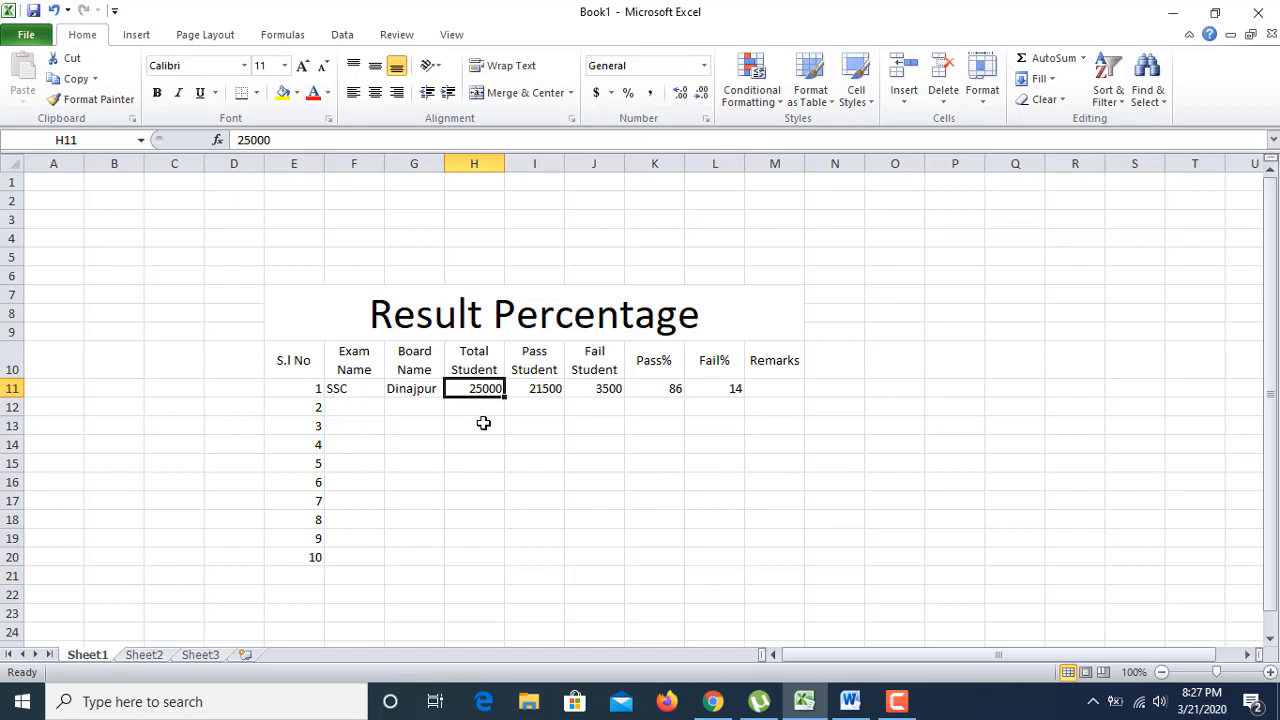
{"action": "left_click", "coordinate": [545, 390]}
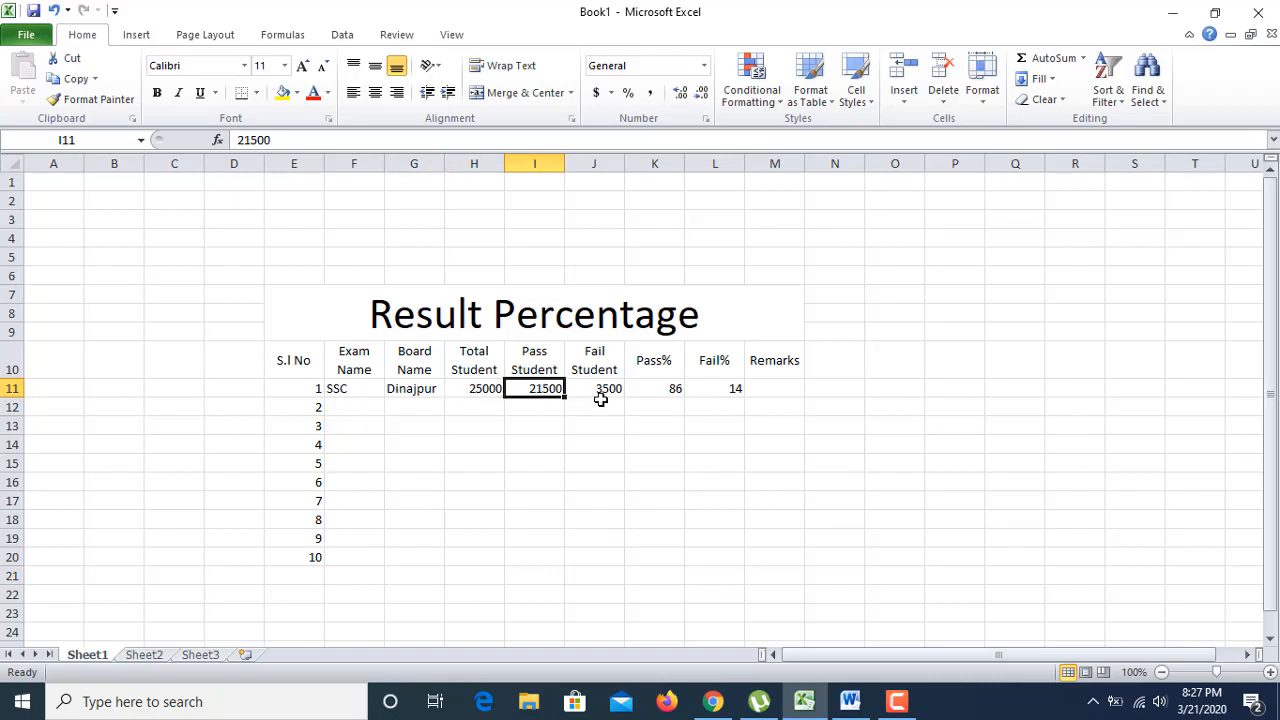
{"action": "left_click", "coordinate": [609, 391]}
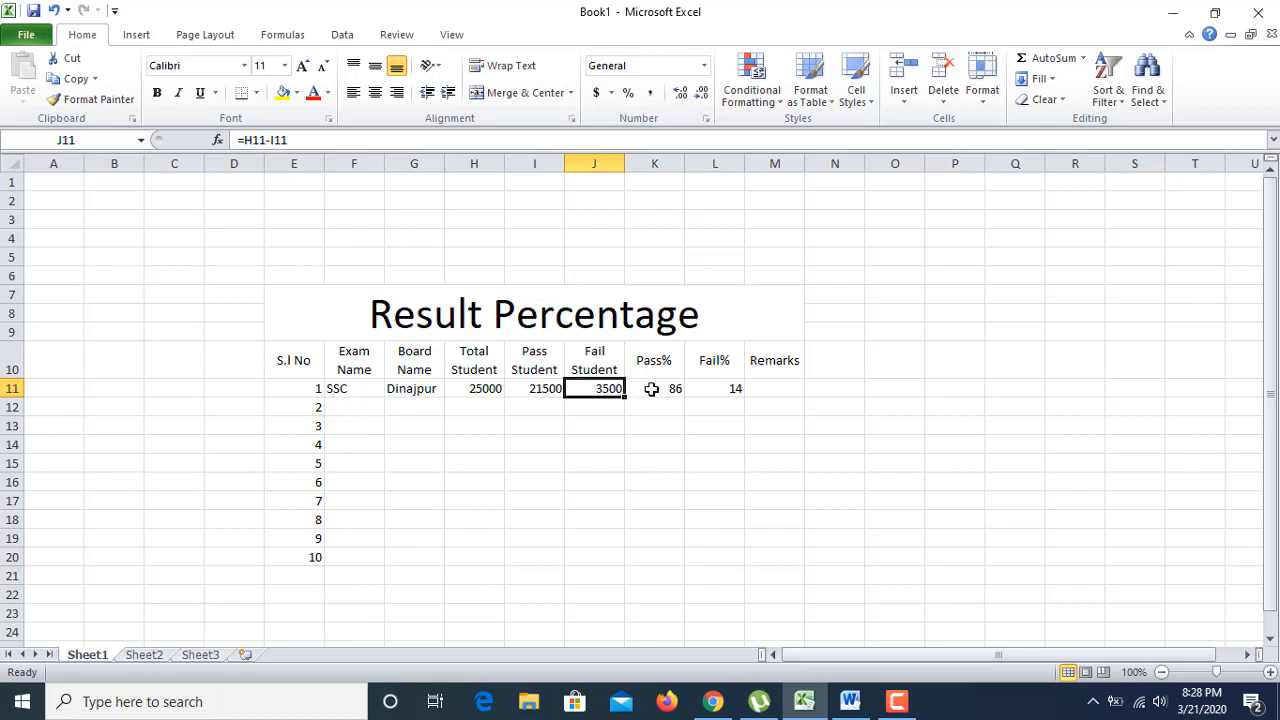
{"action": "left_click", "coordinate": [651, 389]}
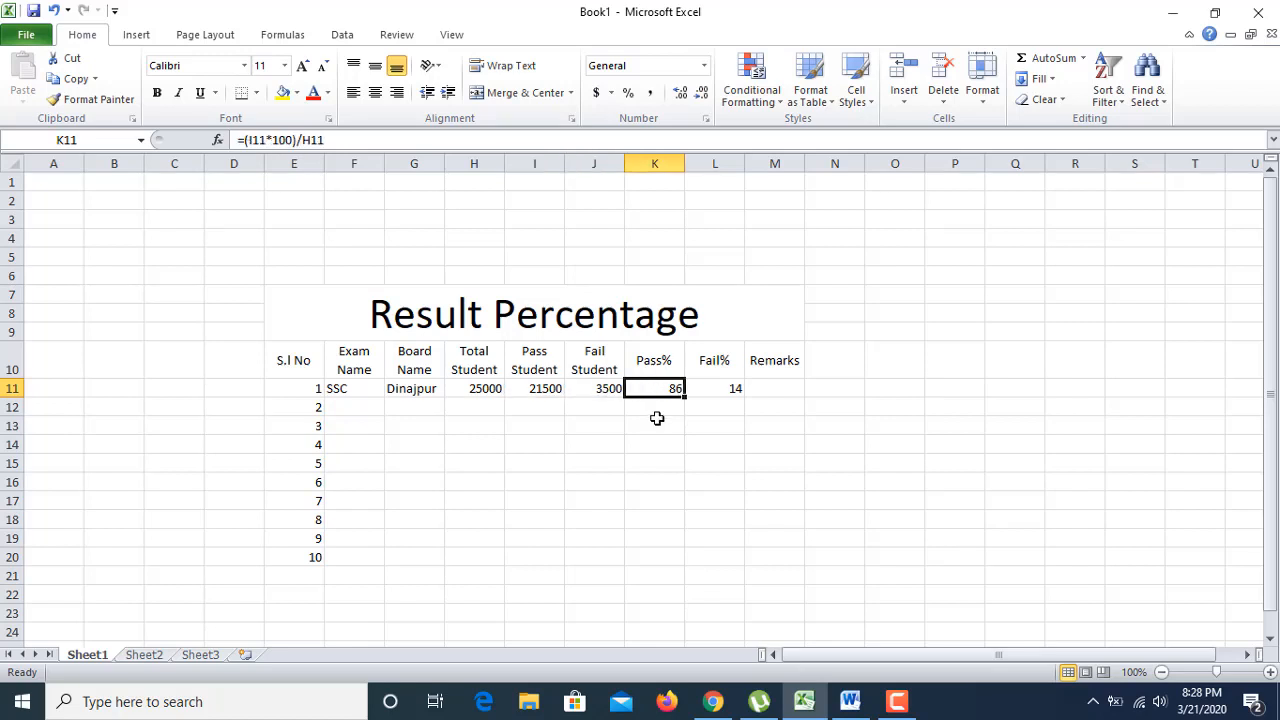
{"action": "left_click", "coordinate": [730, 391]}
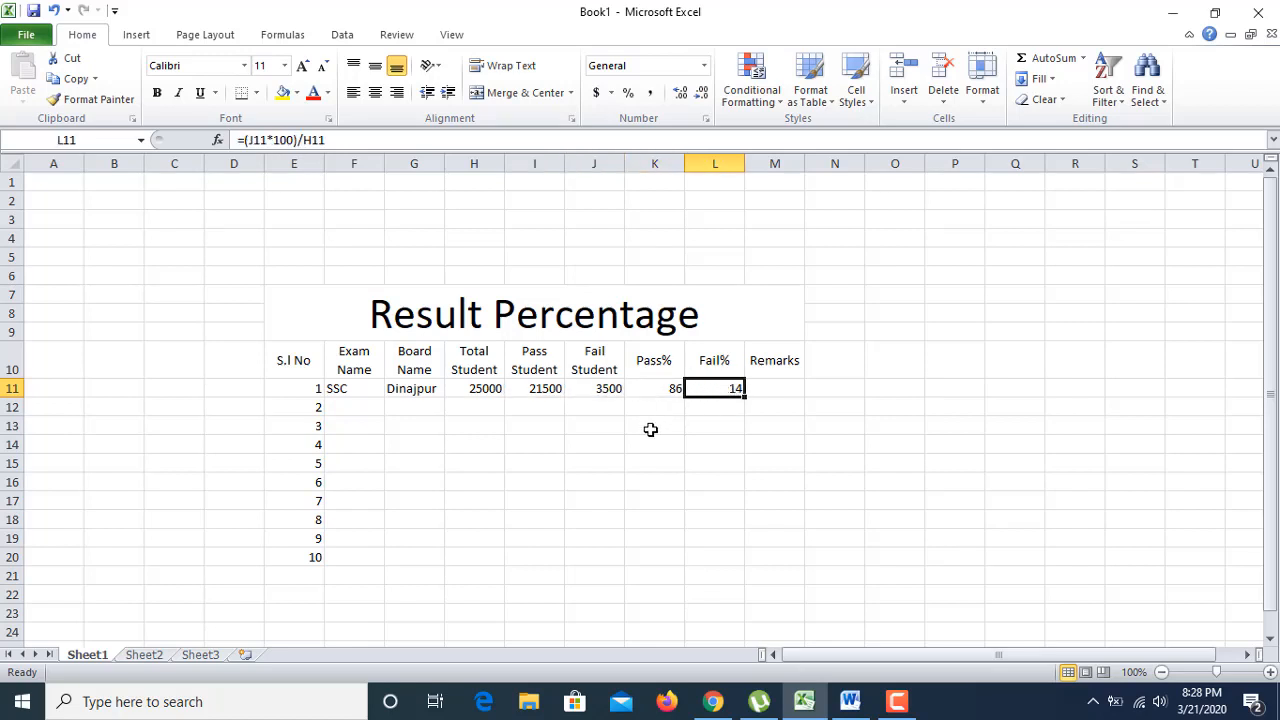
{"action": "left_click", "coordinate": [775, 386]}
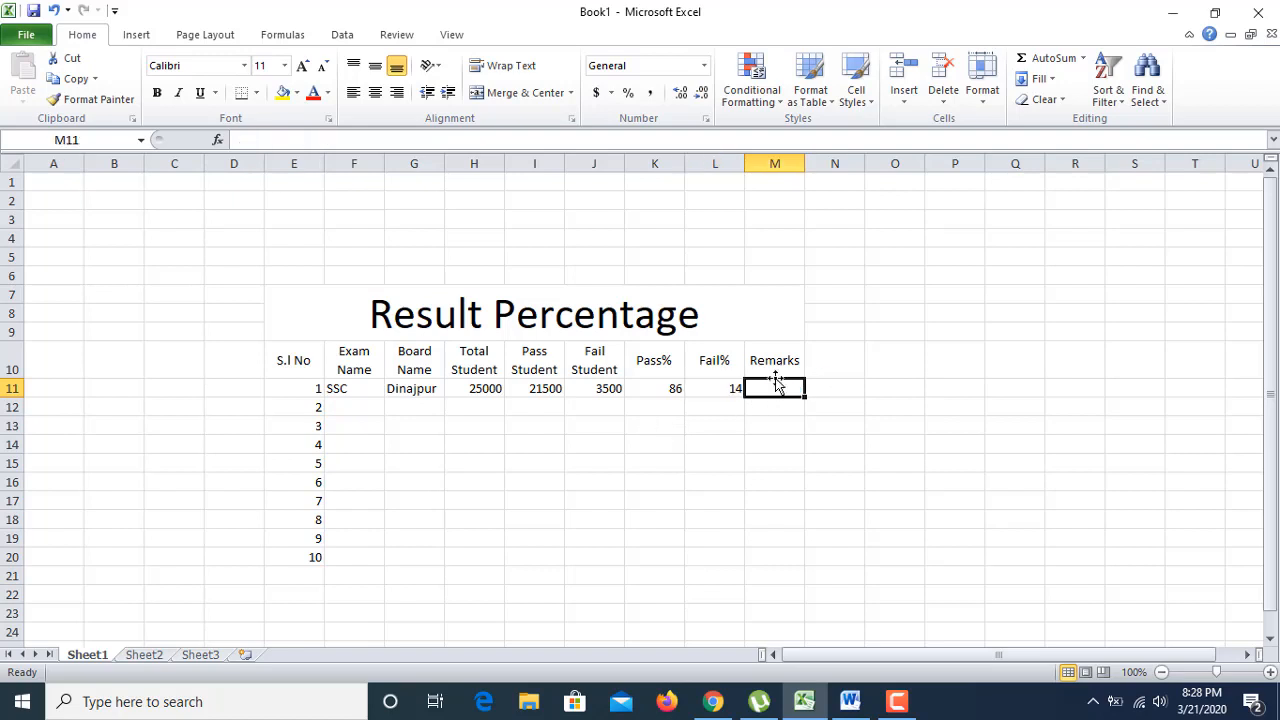
{"action": "left_click", "coordinate": [355, 410]}
{"action": "left_click", "coordinate": [358, 390]}
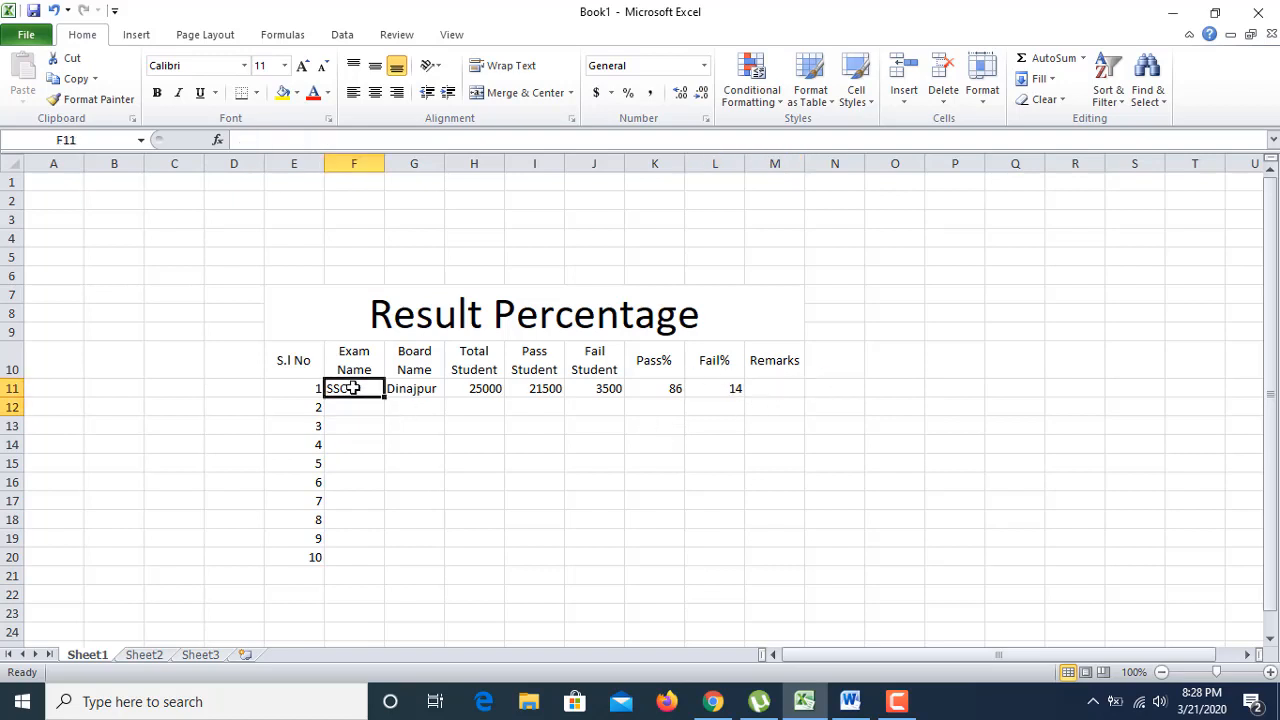
{"action": "left_click_drag", "start_coordinate": [383, 397], "coordinate": [382, 568]}
Step: Enter Rajshahi in G12 with 30000 total and 24000 pass students
{"action": "double_click", "coordinate": [417, 406]}
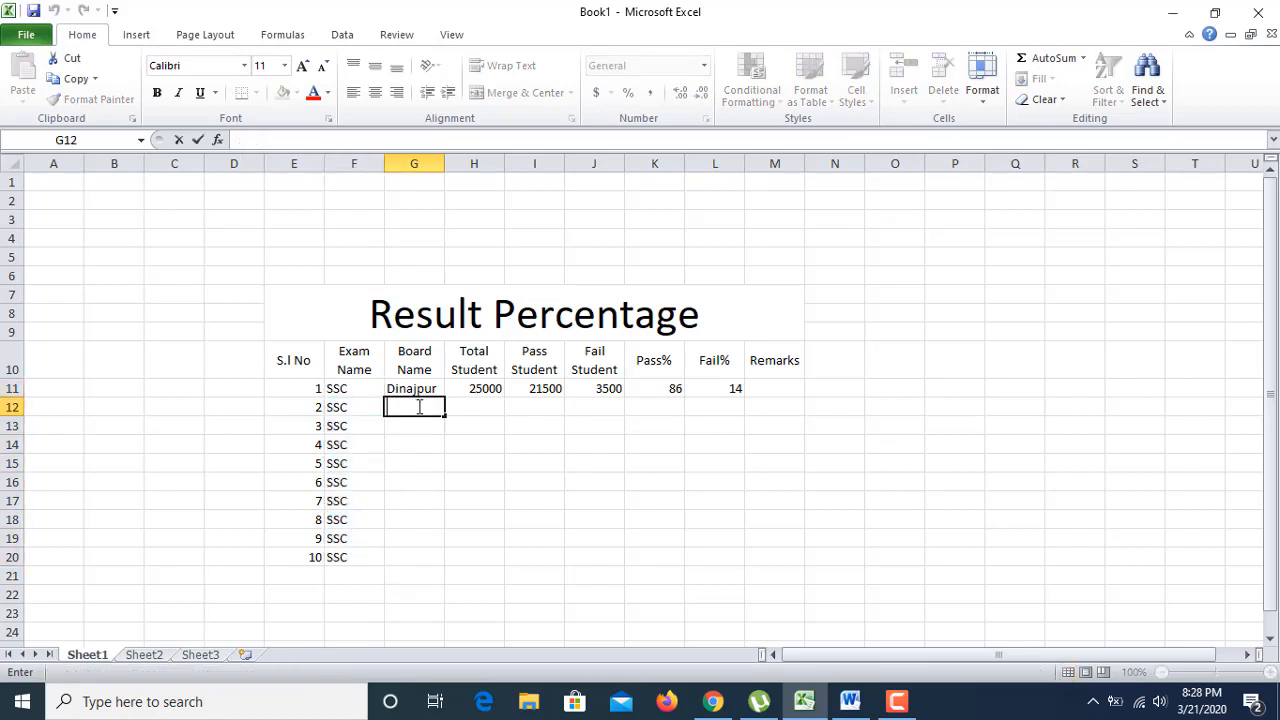
{"action": "type", "text": "Rajshahi"}
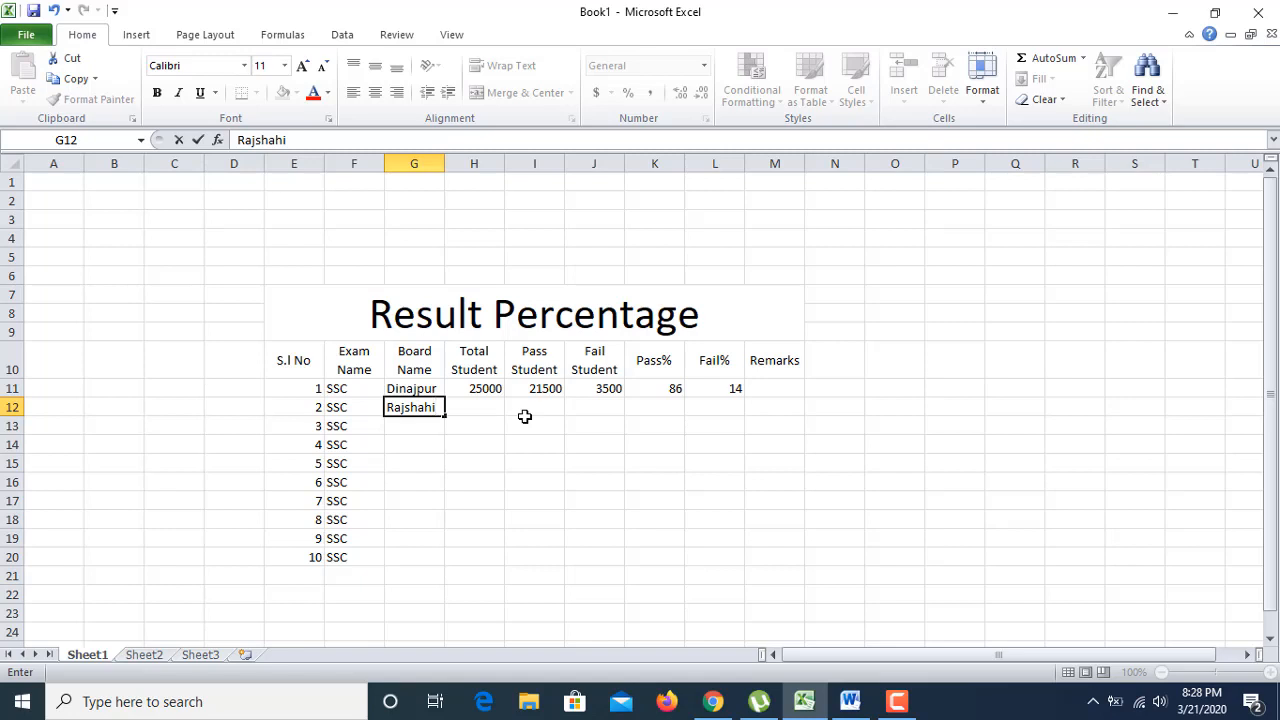
{"action": "left_click", "coordinate": [508, 424]}
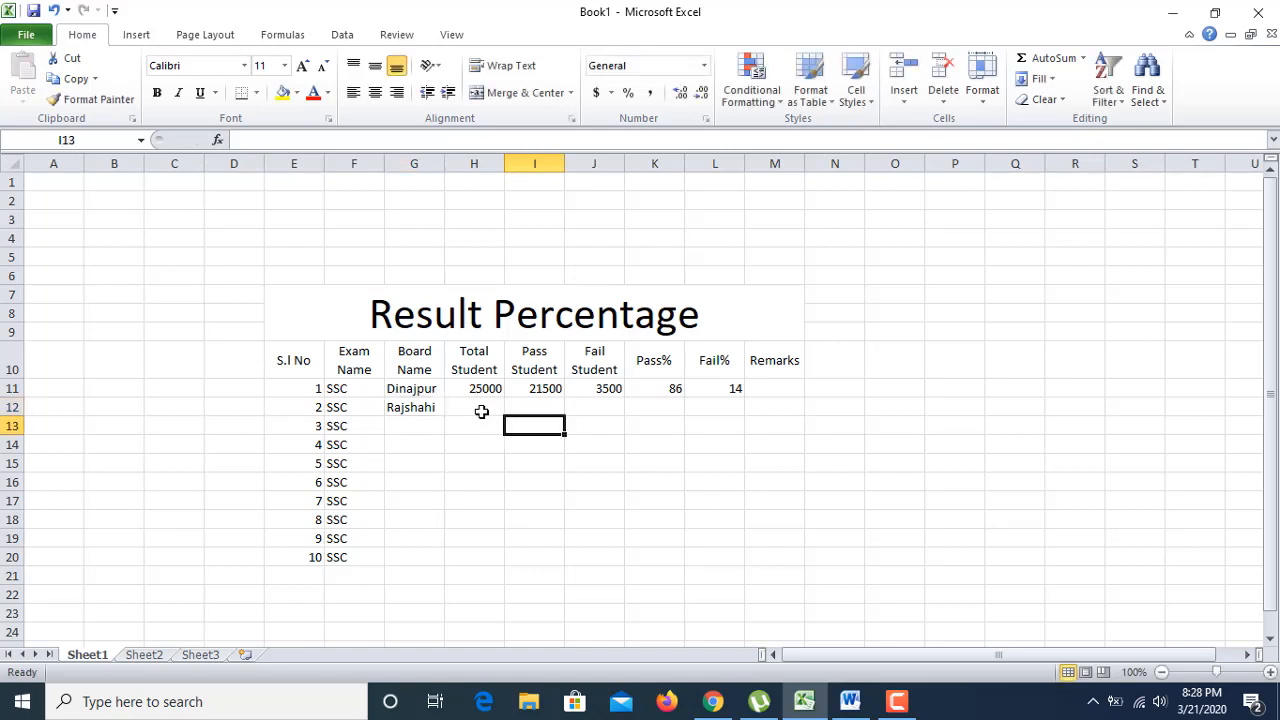
{"action": "left_click", "coordinate": [478, 410]}
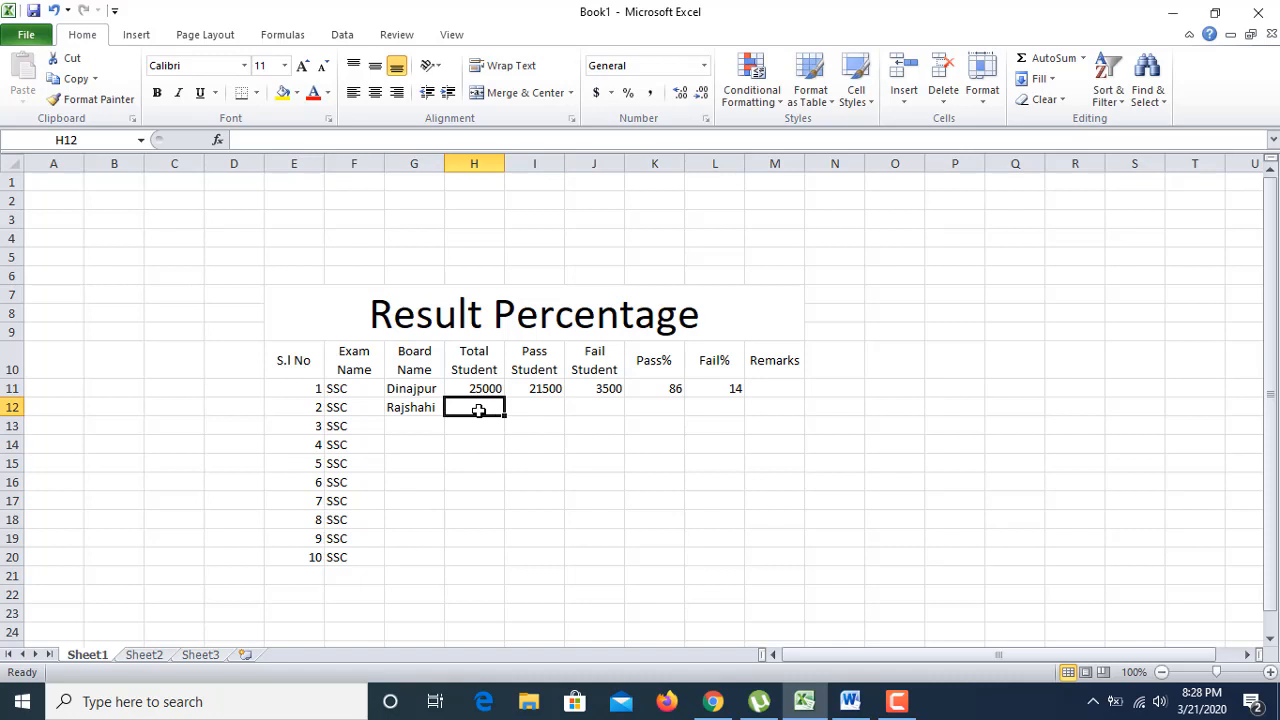
{"action": "type", "text": "300"}
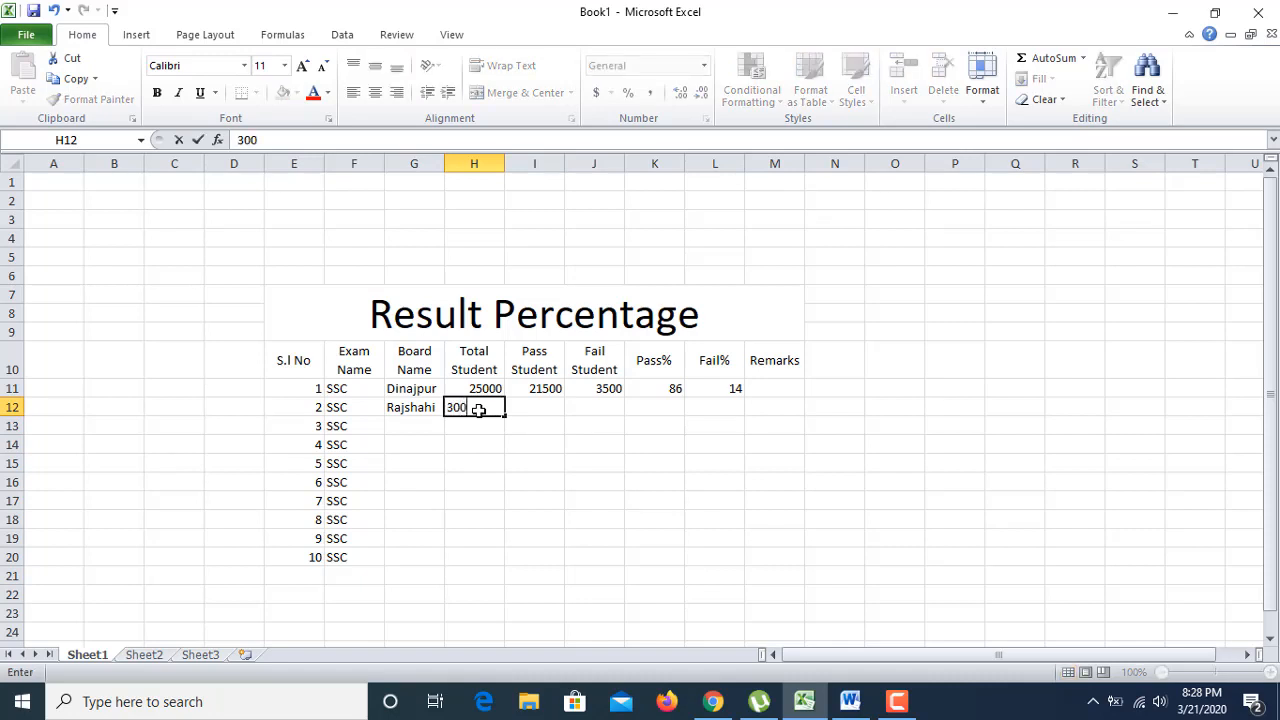
{"action": "type", "text": "00"}
{"action": "left_click", "coordinate": [521, 405]}
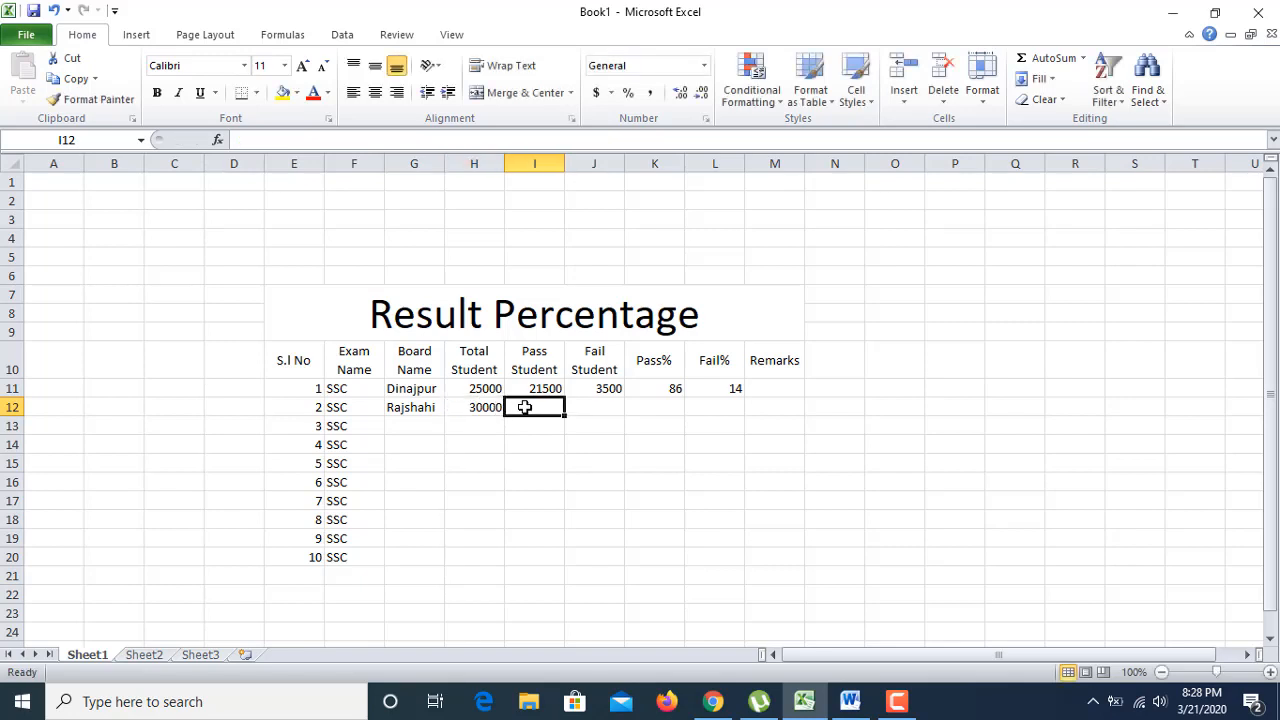
{"action": "type", "text": "24"}
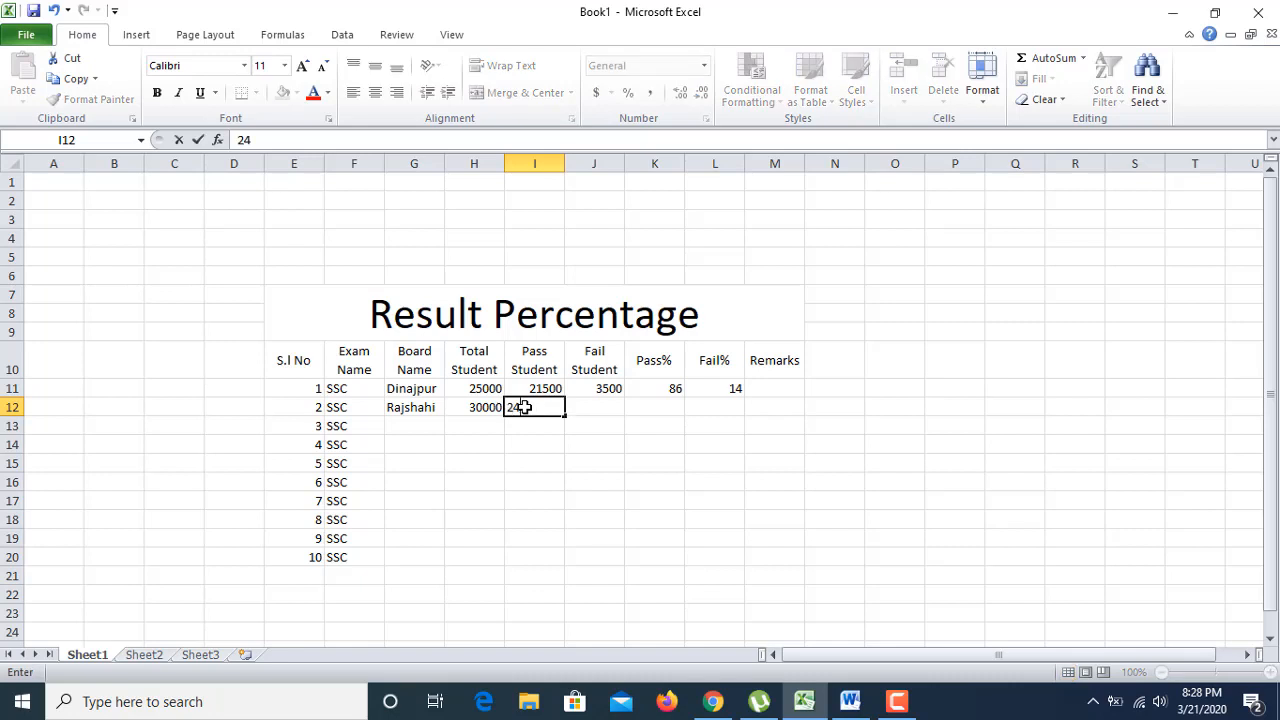
{"action": "type", "text": "000"}
{"action": "left_click", "coordinate": [527, 450]}
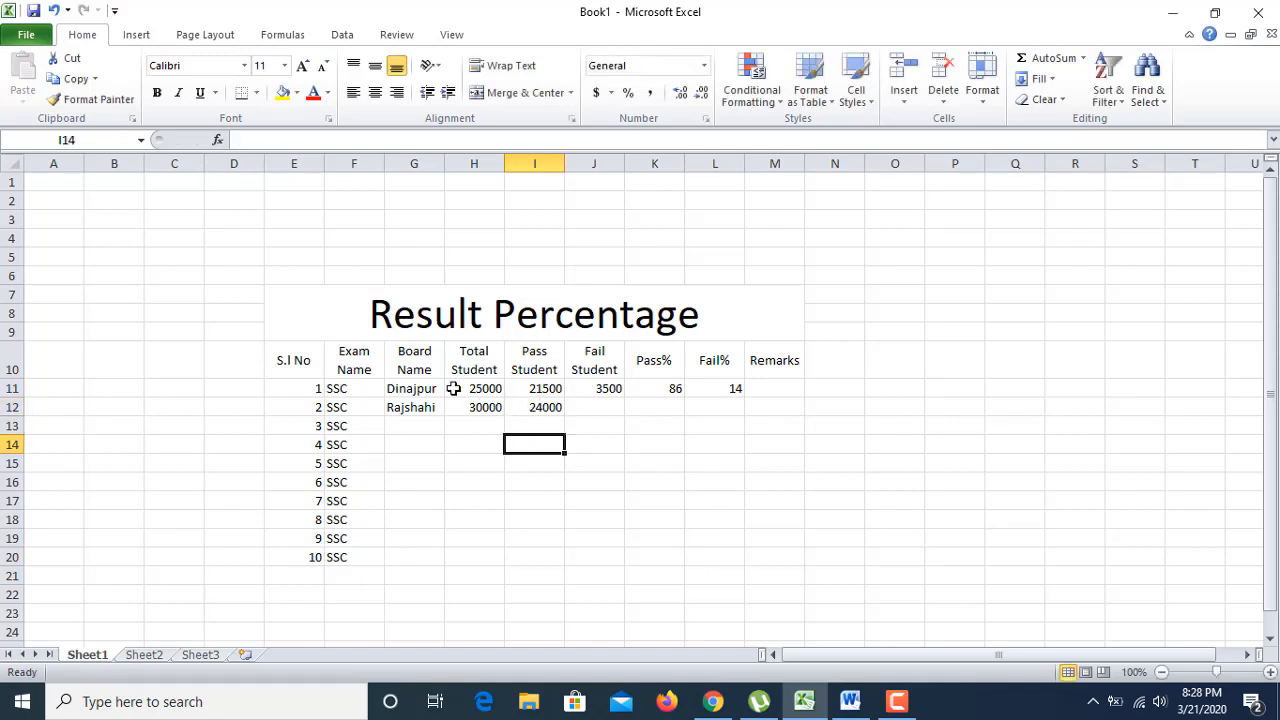
Step: Copy the Fail Student, Pass% and Fail% formulas in J11:L11 down to row 20
{"action": "left_click", "coordinate": [592, 392]}
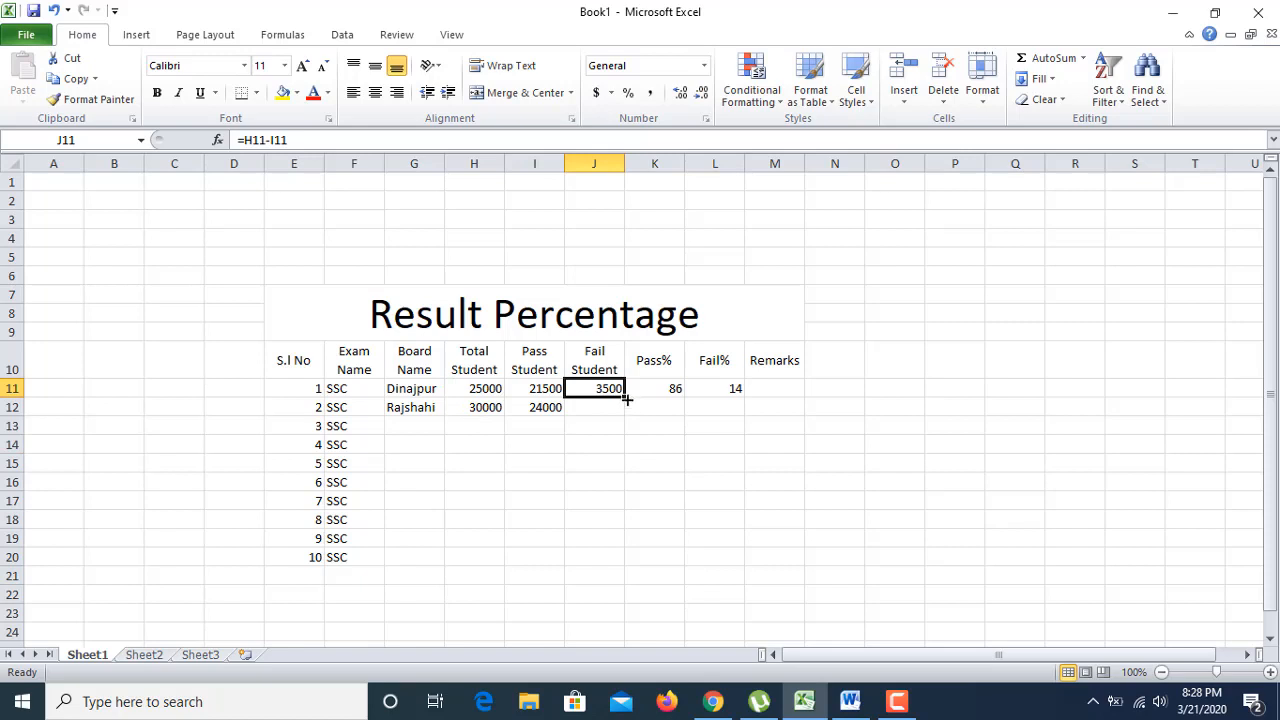
{"action": "left_click_drag", "start_coordinate": [626, 400], "coordinate": [607, 558]}
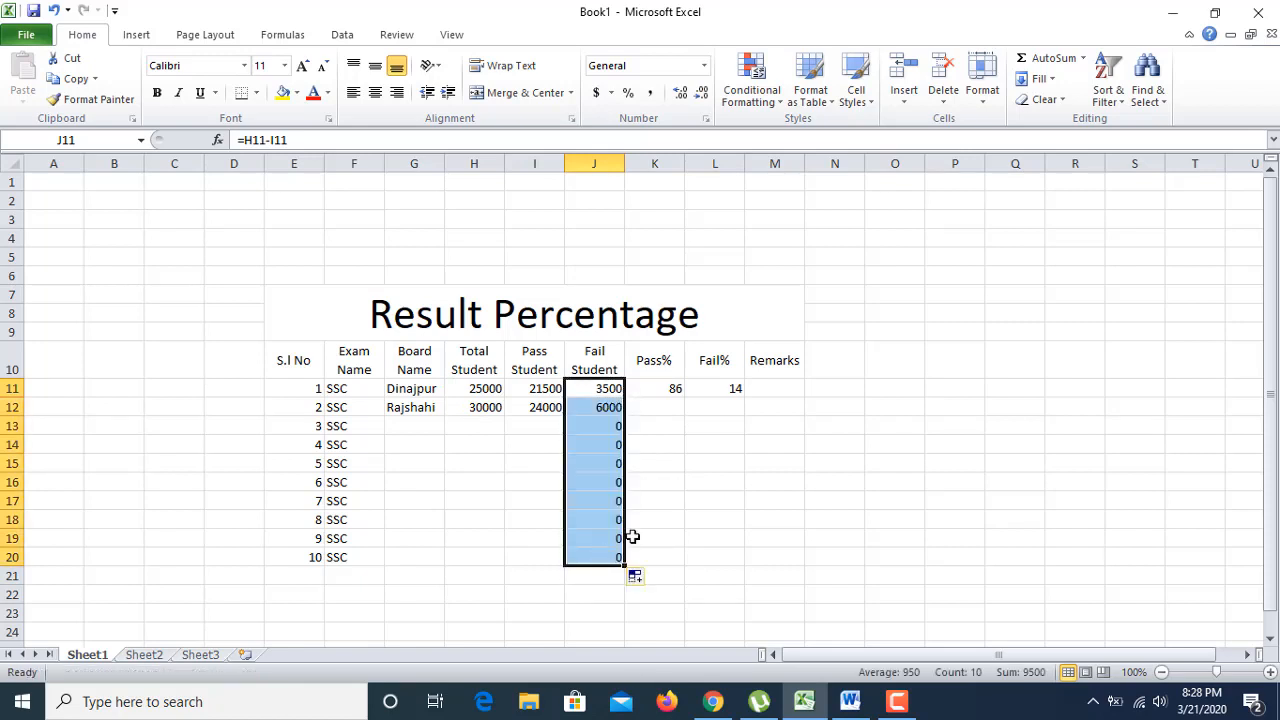
{"action": "left_click", "coordinate": [655, 389]}
{"action": "left_click_drag", "start_coordinate": [687, 400], "coordinate": [686, 564]}
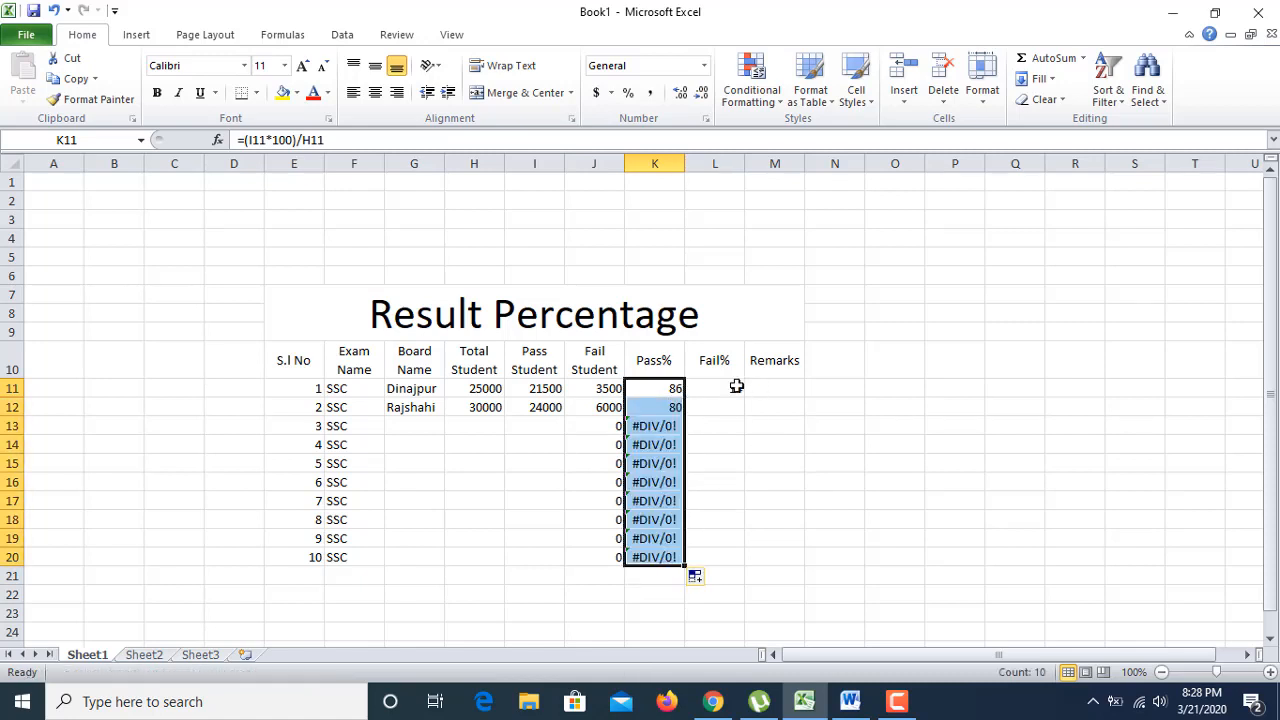
{"action": "left_click", "coordinate": [737, 388]}
{"action": "left_click_drag", "start_coordinate": [743, 395], "coordinate": [727, 565]}
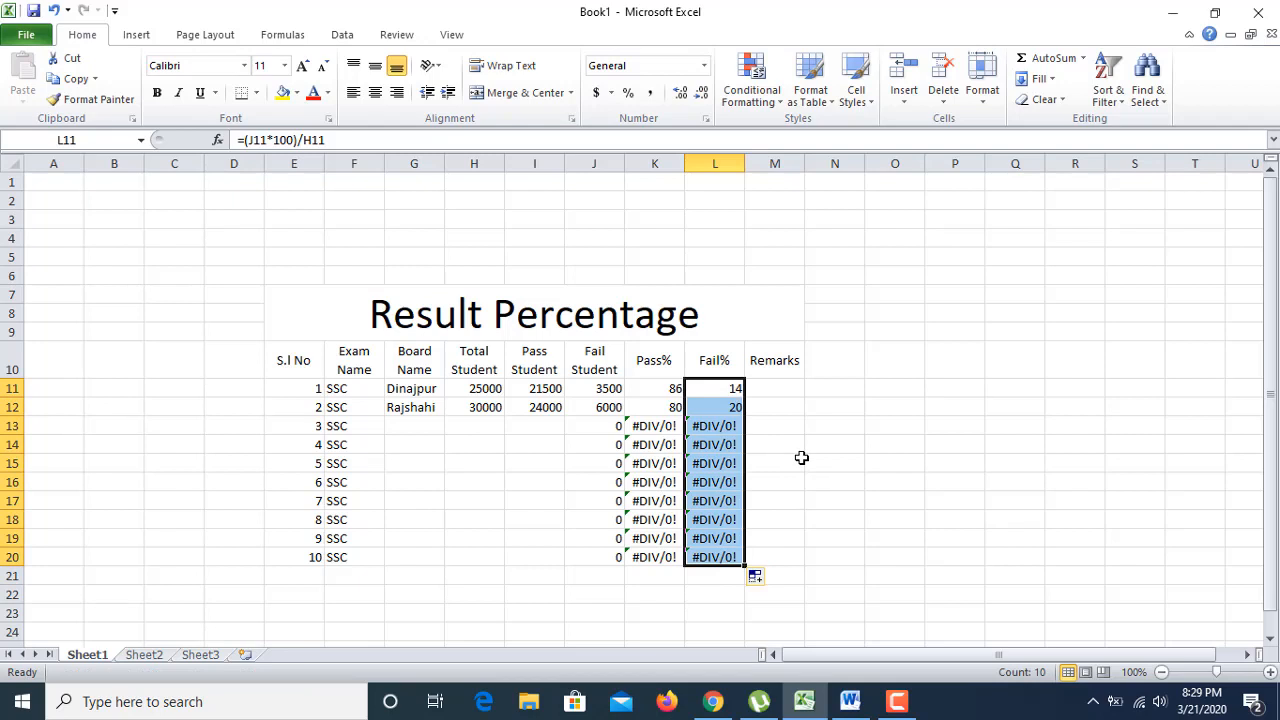
{"action": "left_click", "coordinate": [529, 446]}
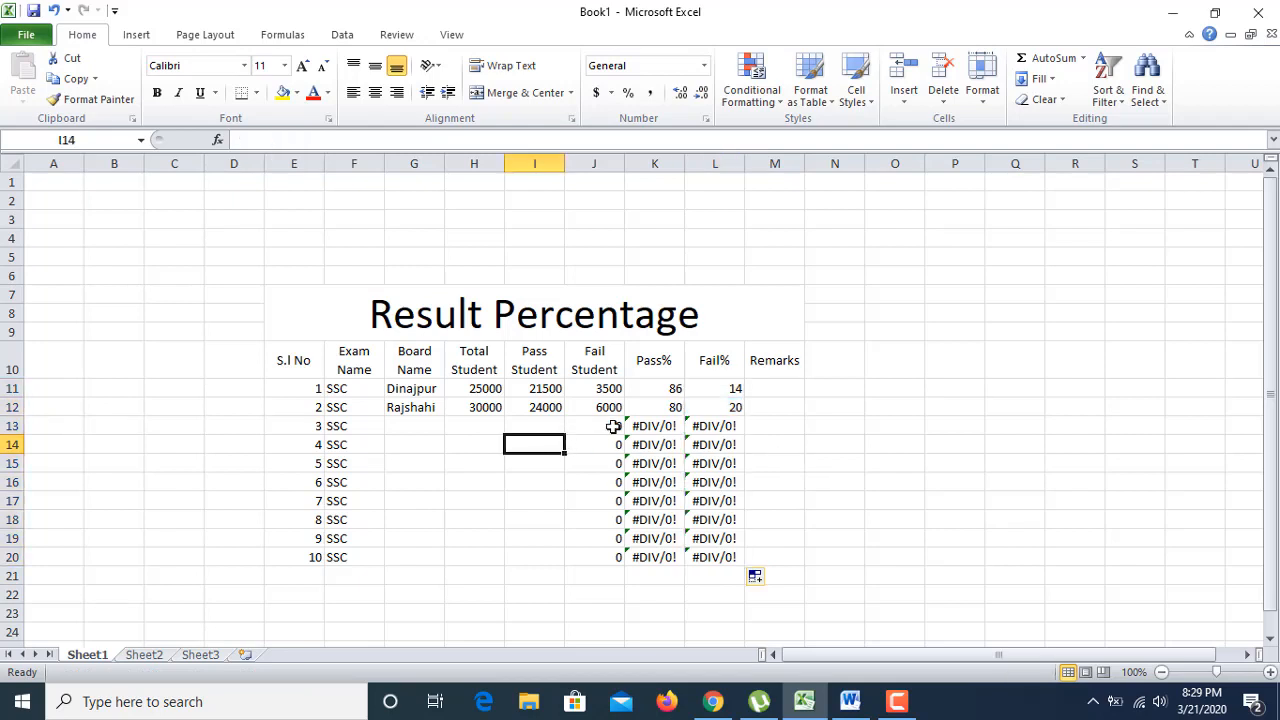
Step: Check Rajshahi's percentages, then enter Dhaka with 32000 total and 26500 pass students in row 13
{"action": "left_click", "coordinate": [666, 409]}
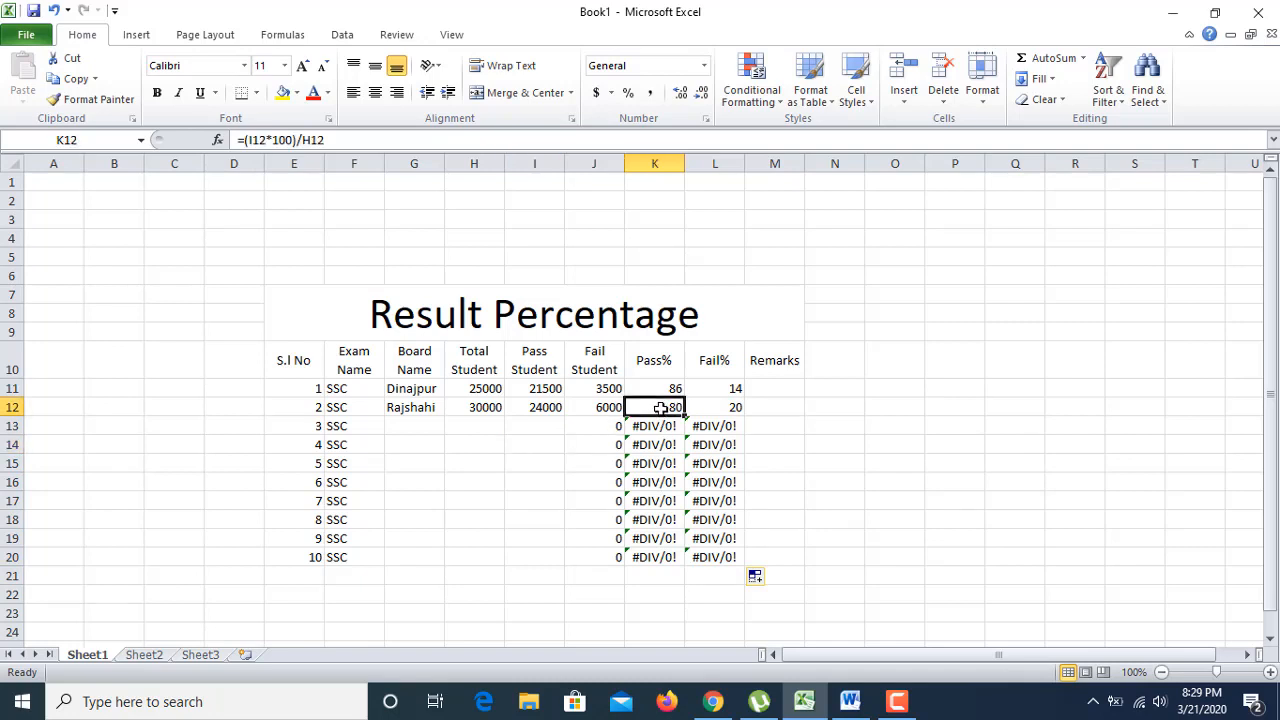
{"action": "left_click", "coordinate": [734, 407]}
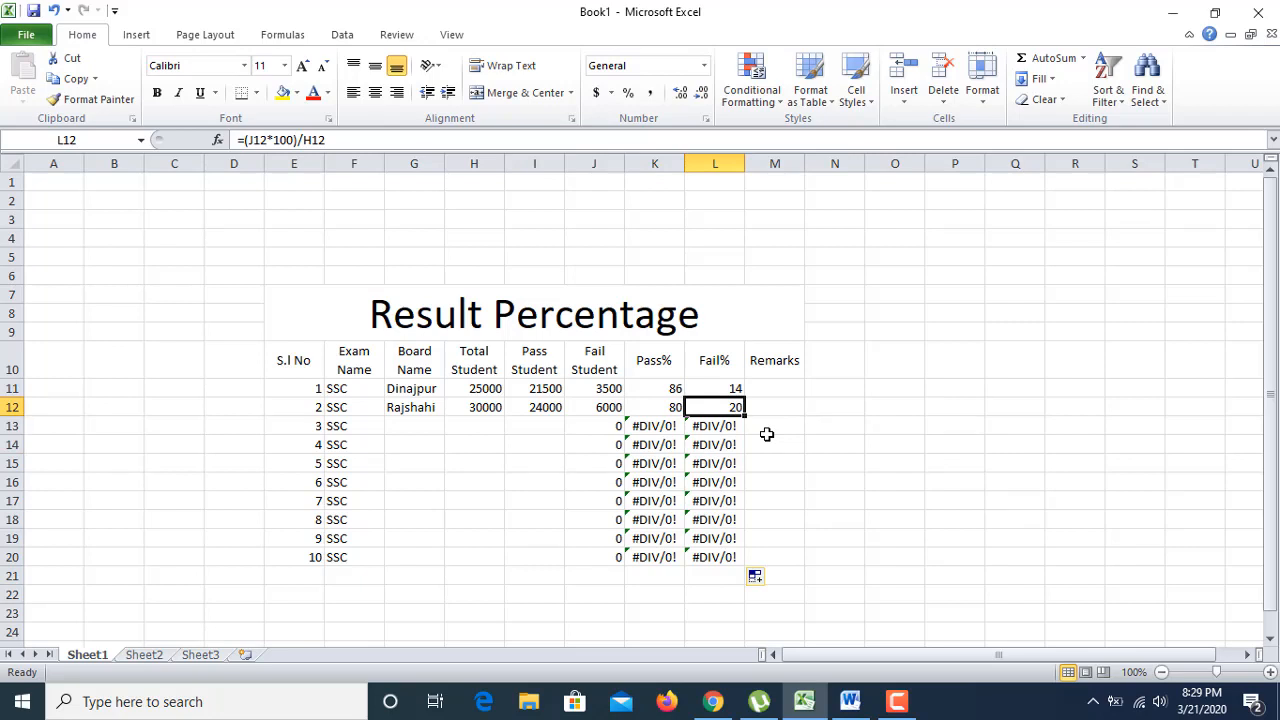
{"action": "left_click", "coordinate": [488, 423]}
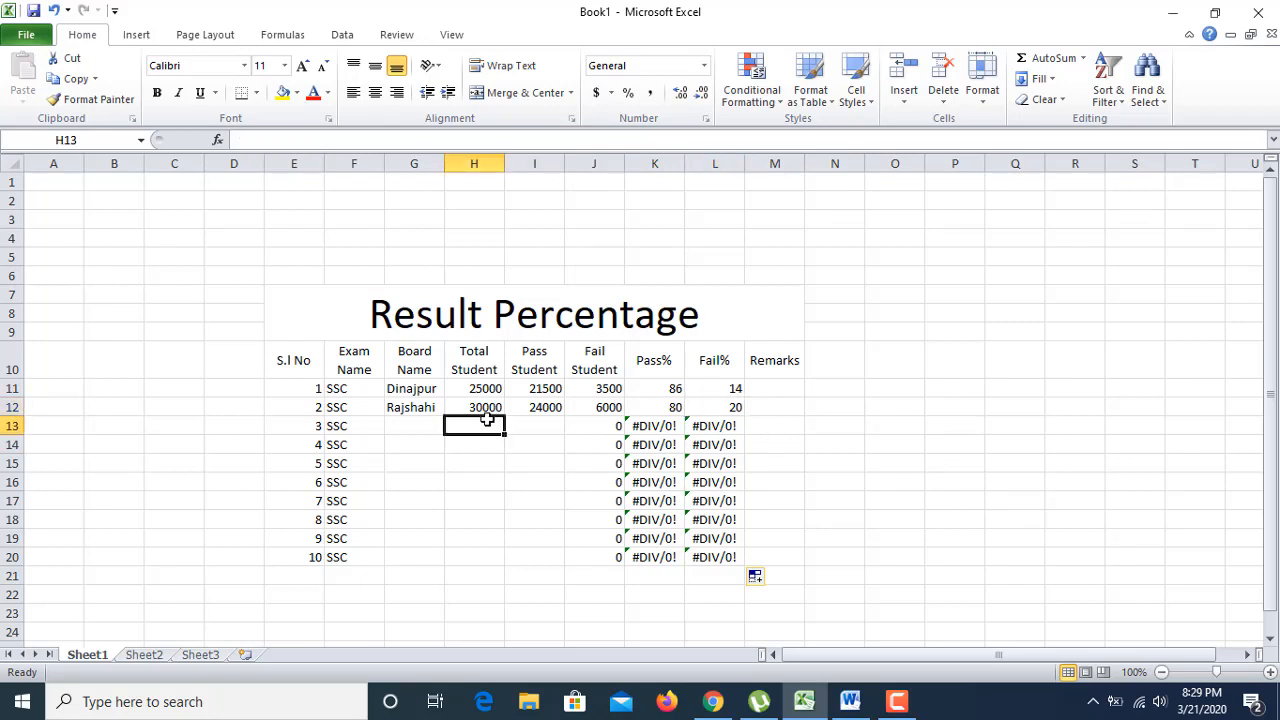
{"action": "double_click", "coordinate": [433, 428]}
{"action": "type", "text": "Dhaka"}
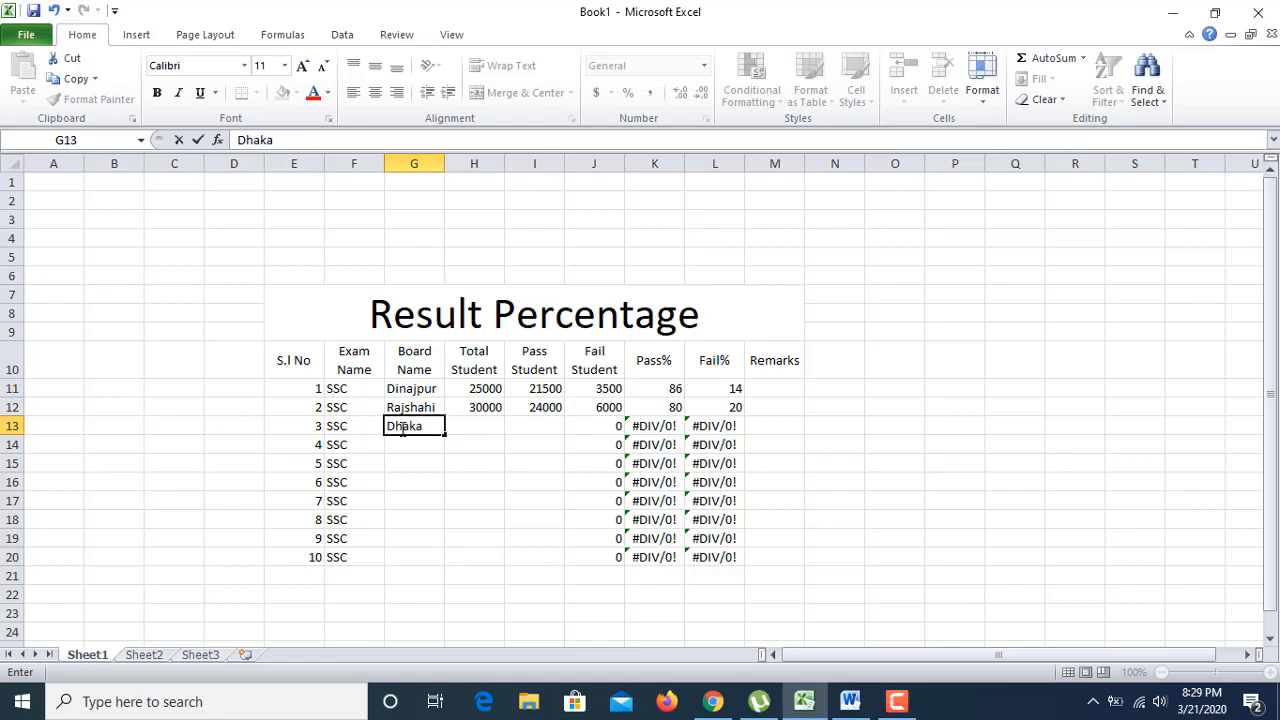
{"action": "left_click", "coordinate": [456, 426]}
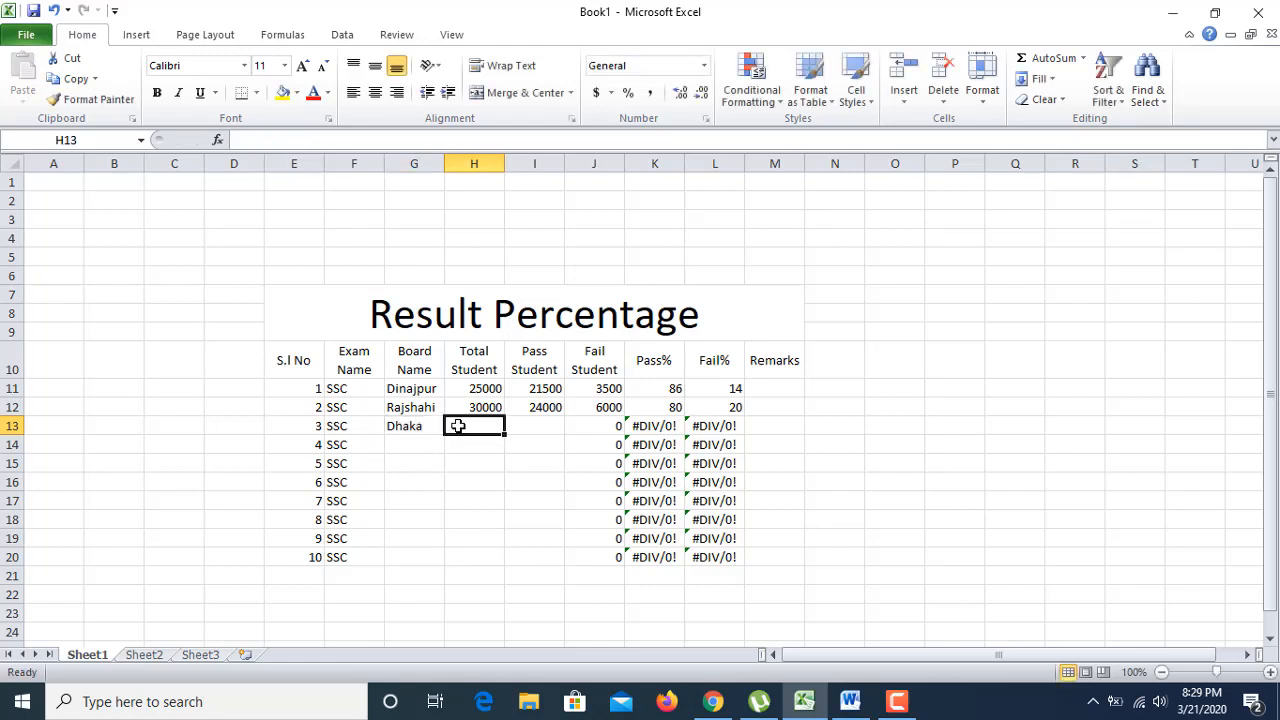
{"action": "type", "text": "32000"}
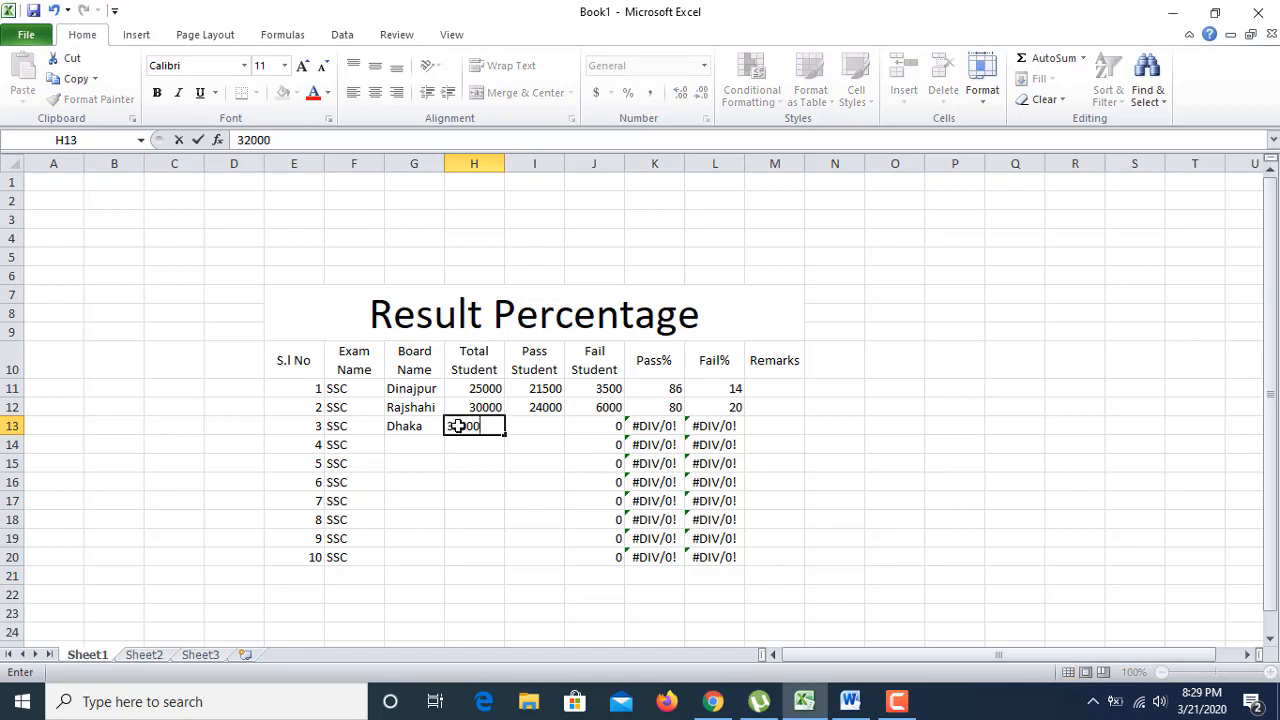
{"action": "left_click", "coordinate": [537, 426]}
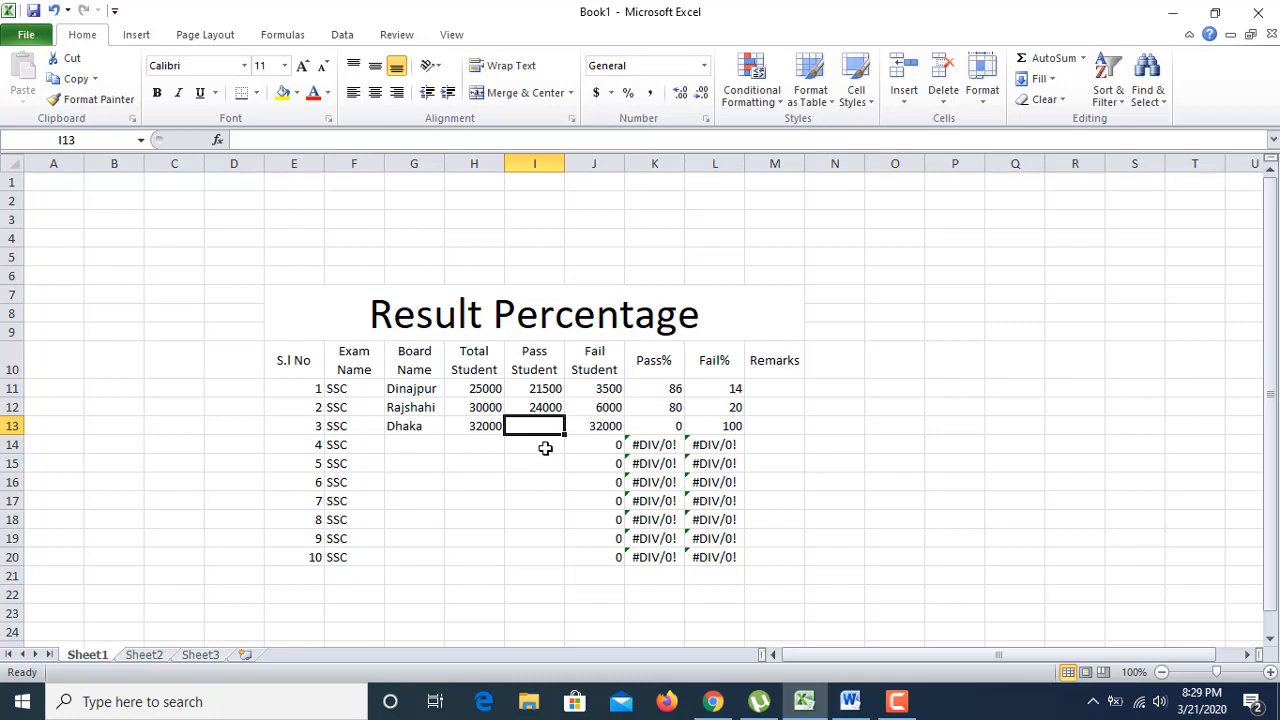
{"action": "type", "text": "26"}
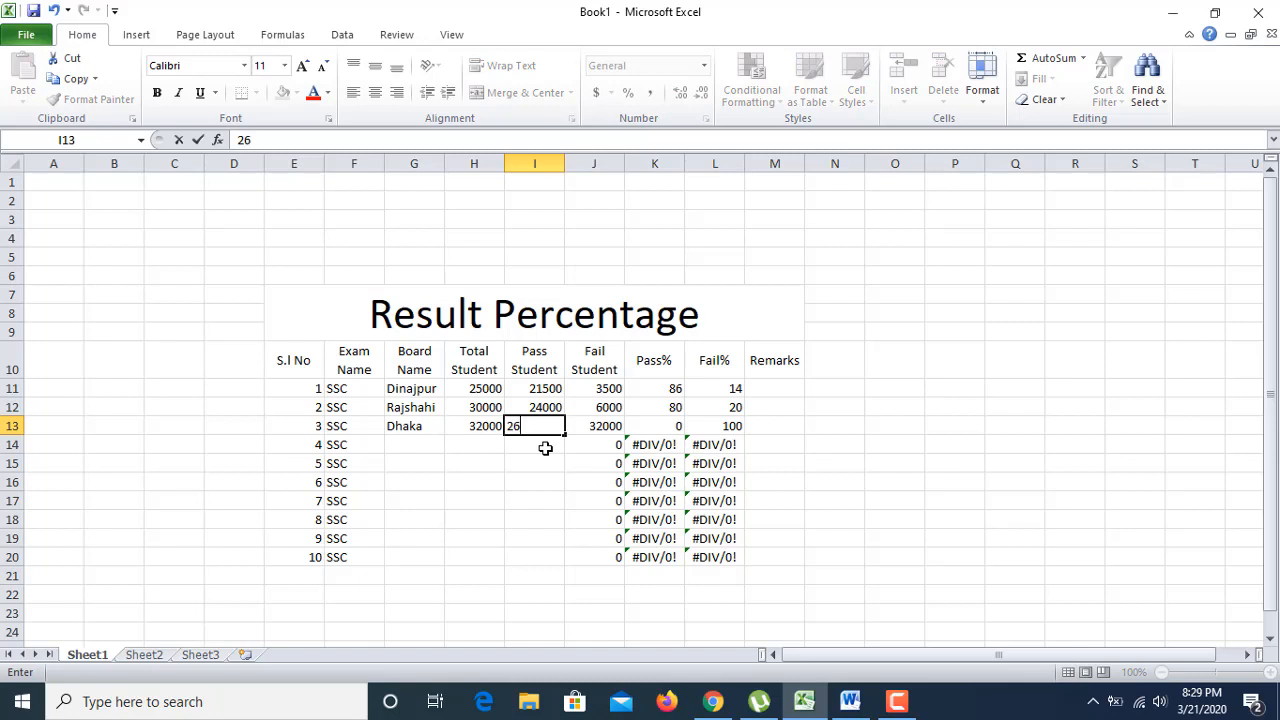
{"action": "type", "text": "500"}
{"action": "left_click", "coordinate": [535, 465]}
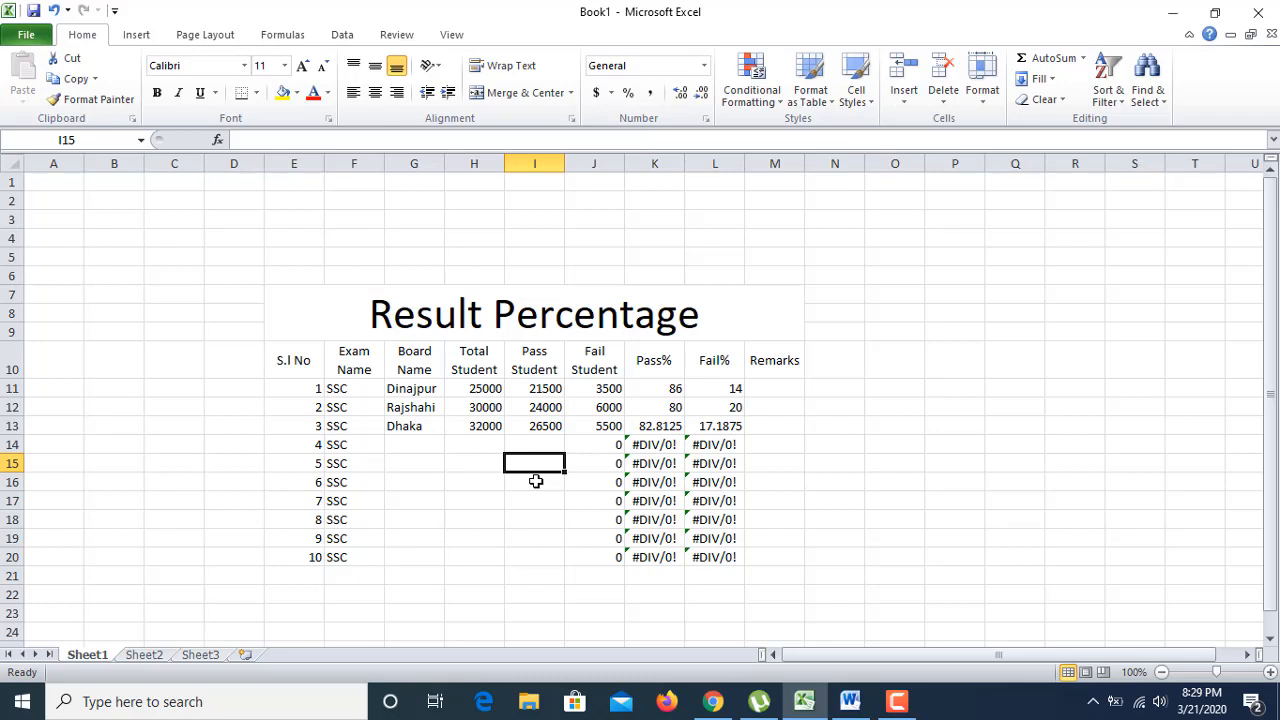
{"action": "left_click", "coordinate": [410, 444]}
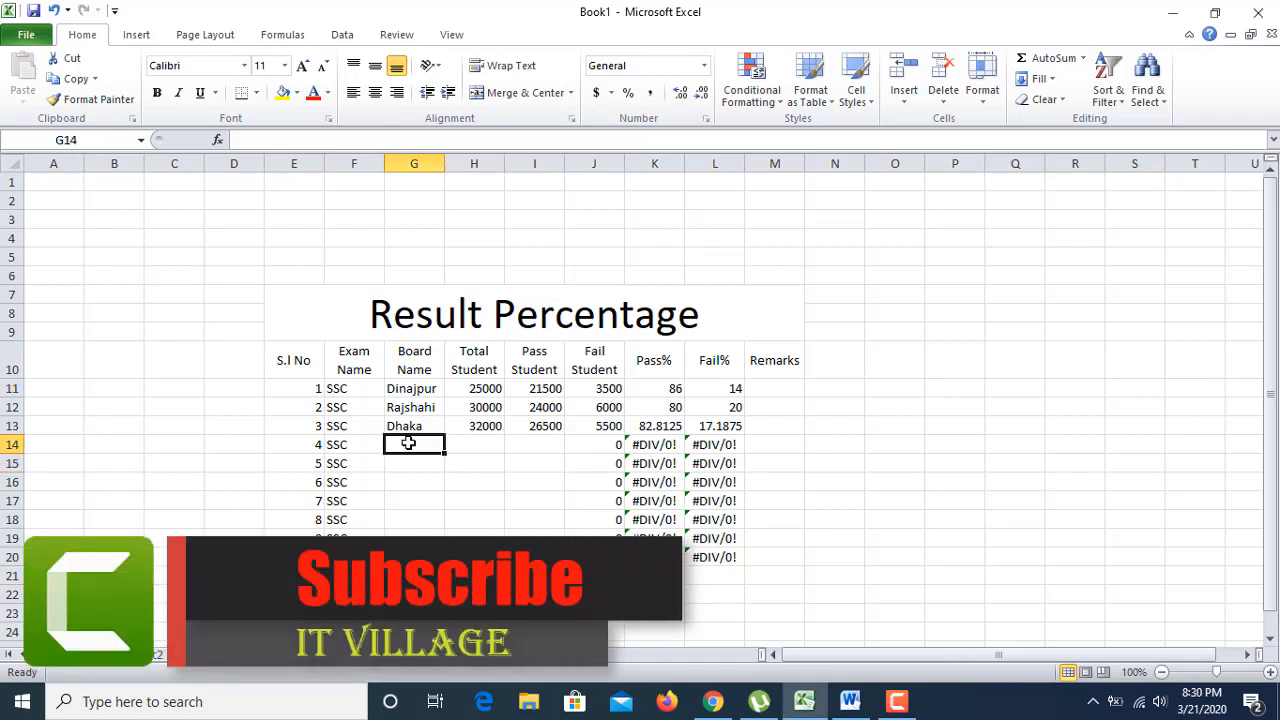
Step: Enter board names Jessor, Khulna, Barishal, BTEB and Madrashah in G14:G18
{"action": "type", "text": "Jessor"}
{"action": "left_click", "coordinate": [403, 461]}
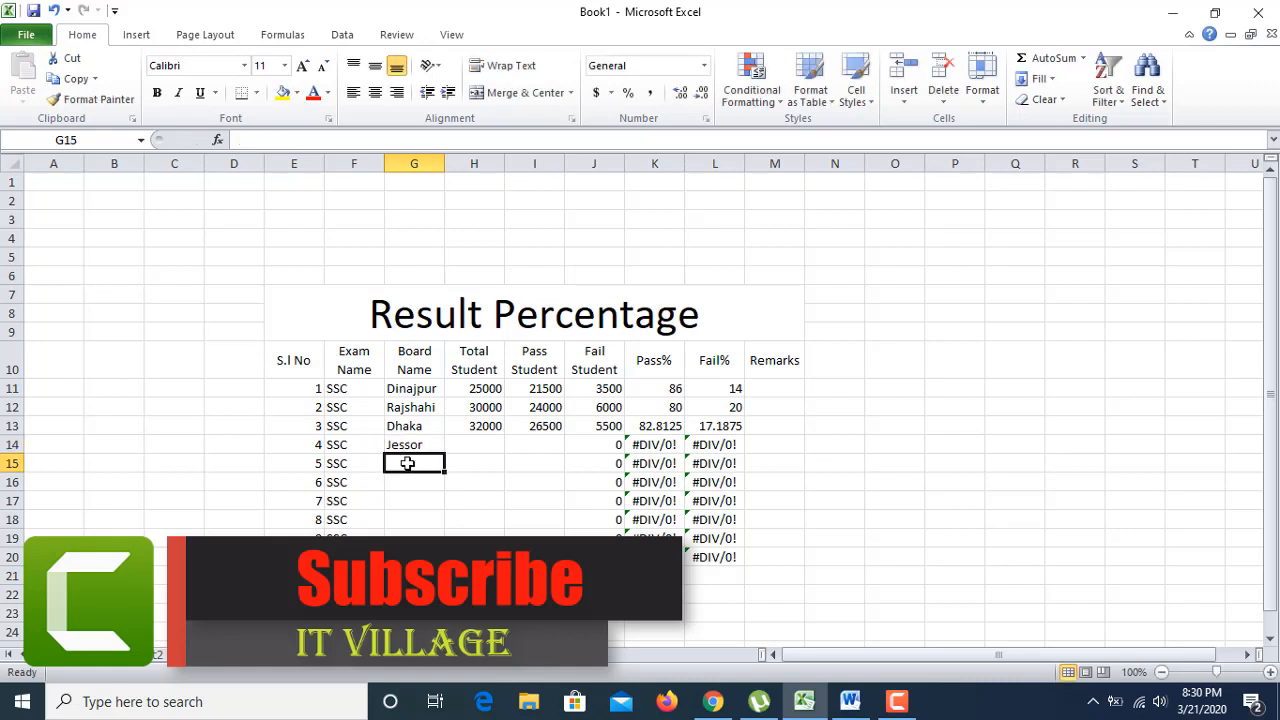
{"action": "type", "text": "Khulna"}
{"action": "left_click", "coordinate": [403, 482]}
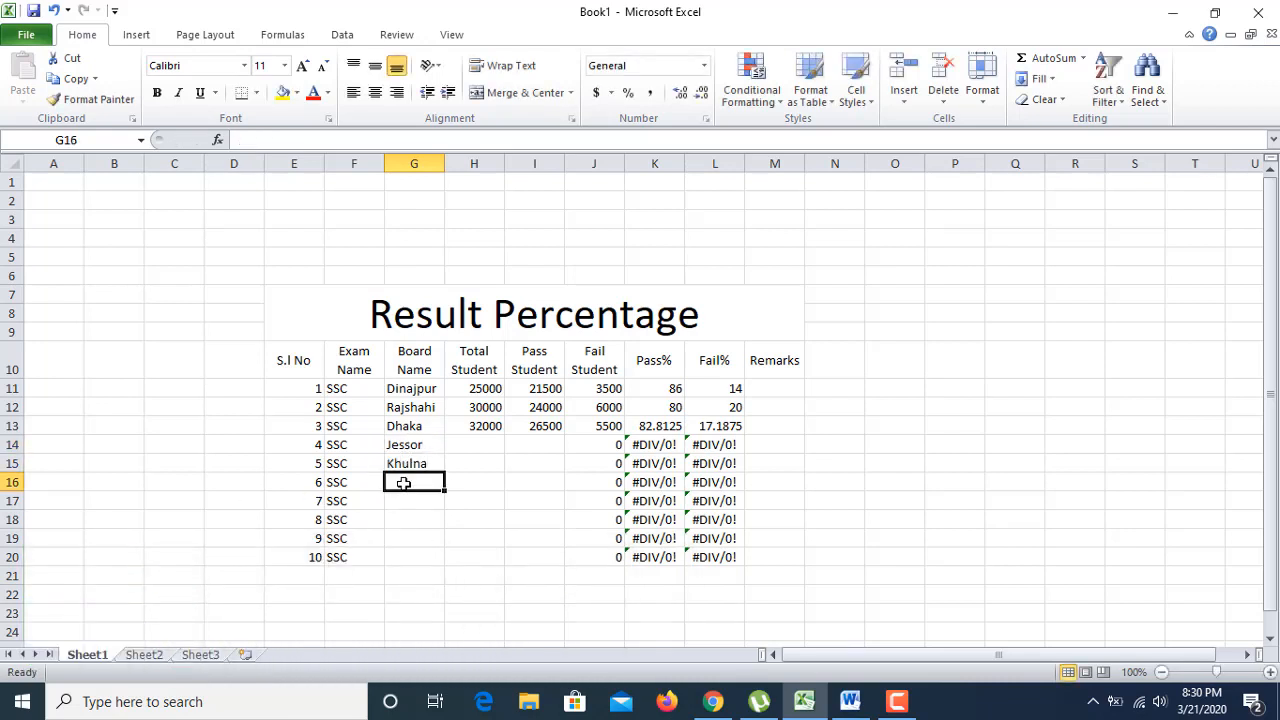
{"action": "type", "text": "Barishal"}
{"action": "left_click", "coordinate": [414, 501]}
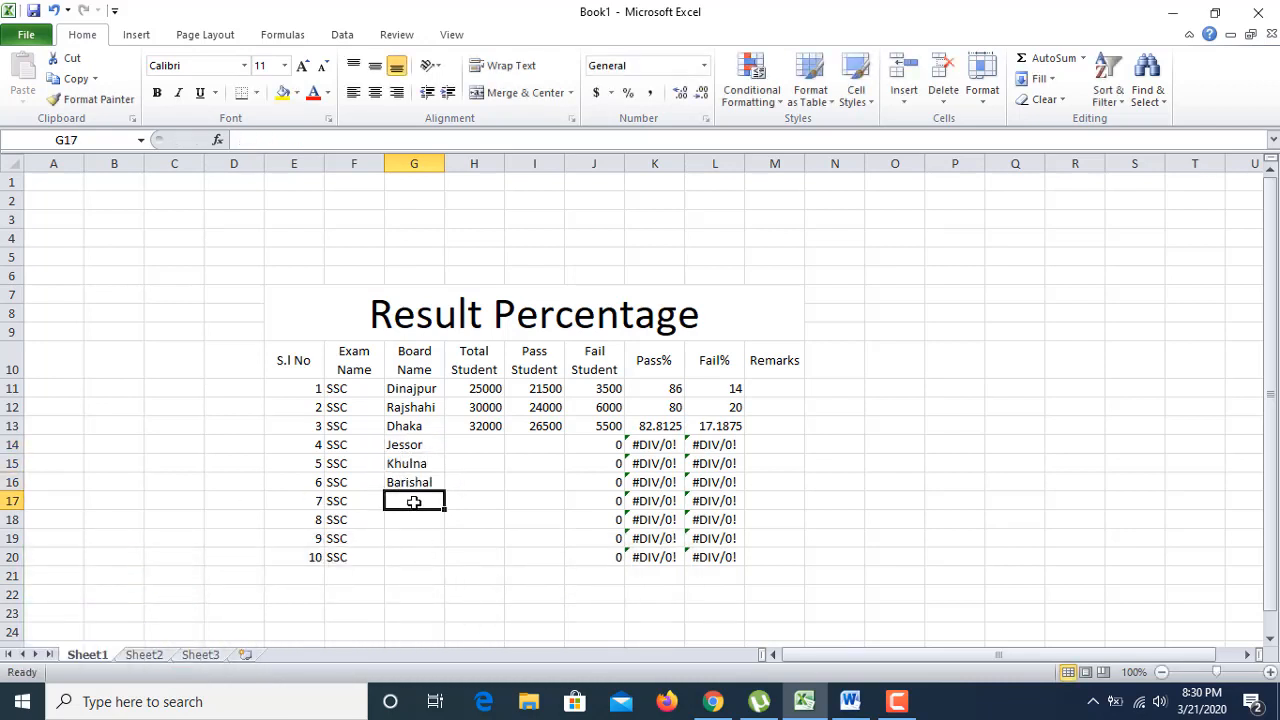
{"action": "type", "text": "BTEB"}
{"action": "left_click", "coordinate": [414, 520]}
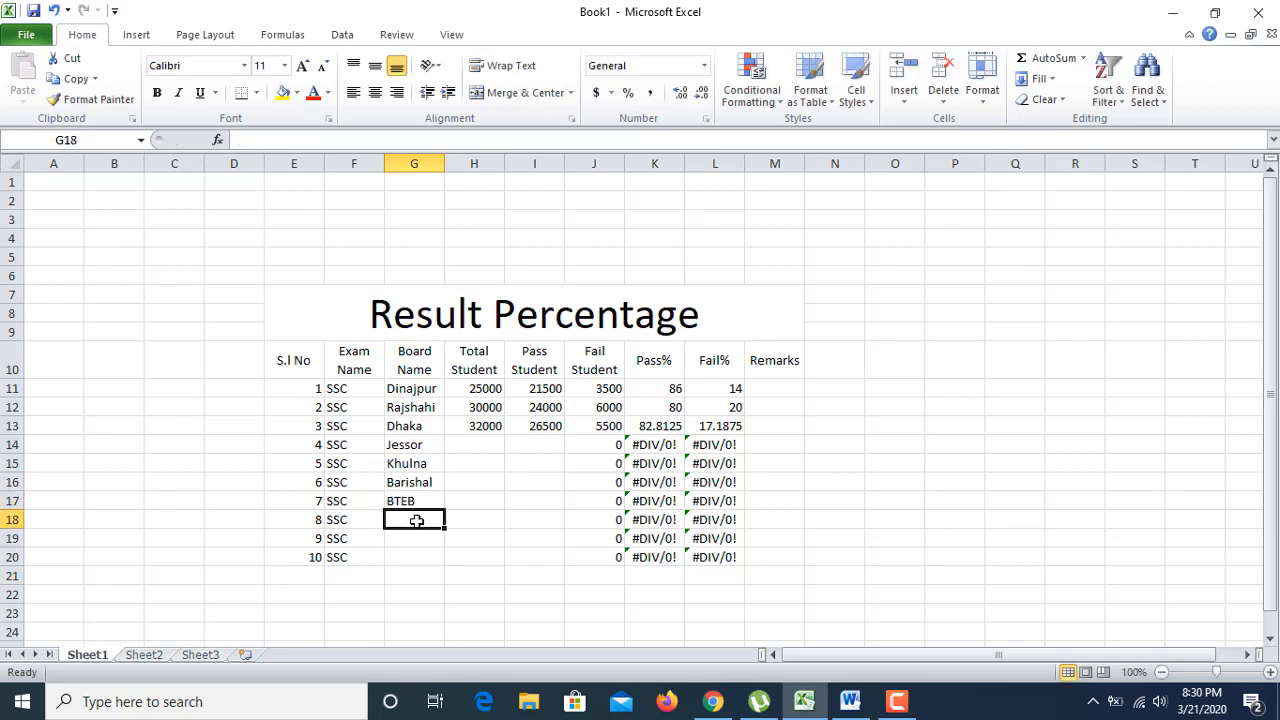
{"action": "type", "text": "Madrashah"}
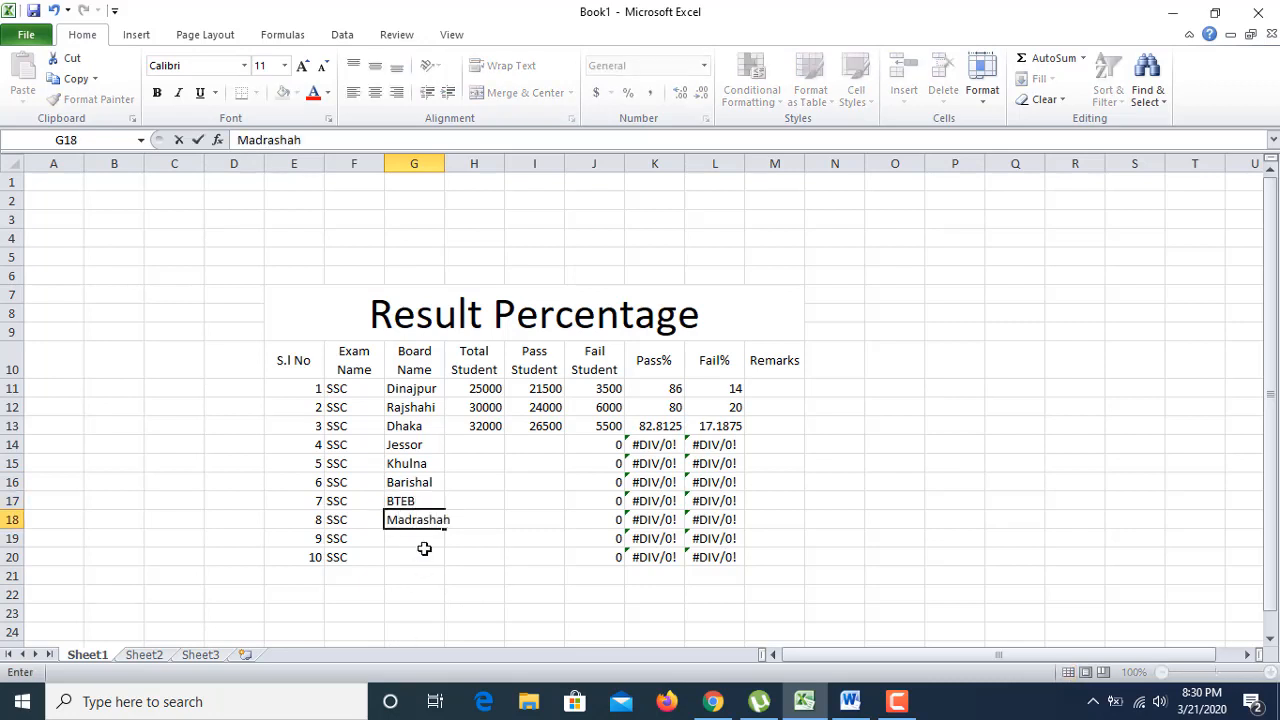
{"action": "left_click", "coordinate": [416, 540]}
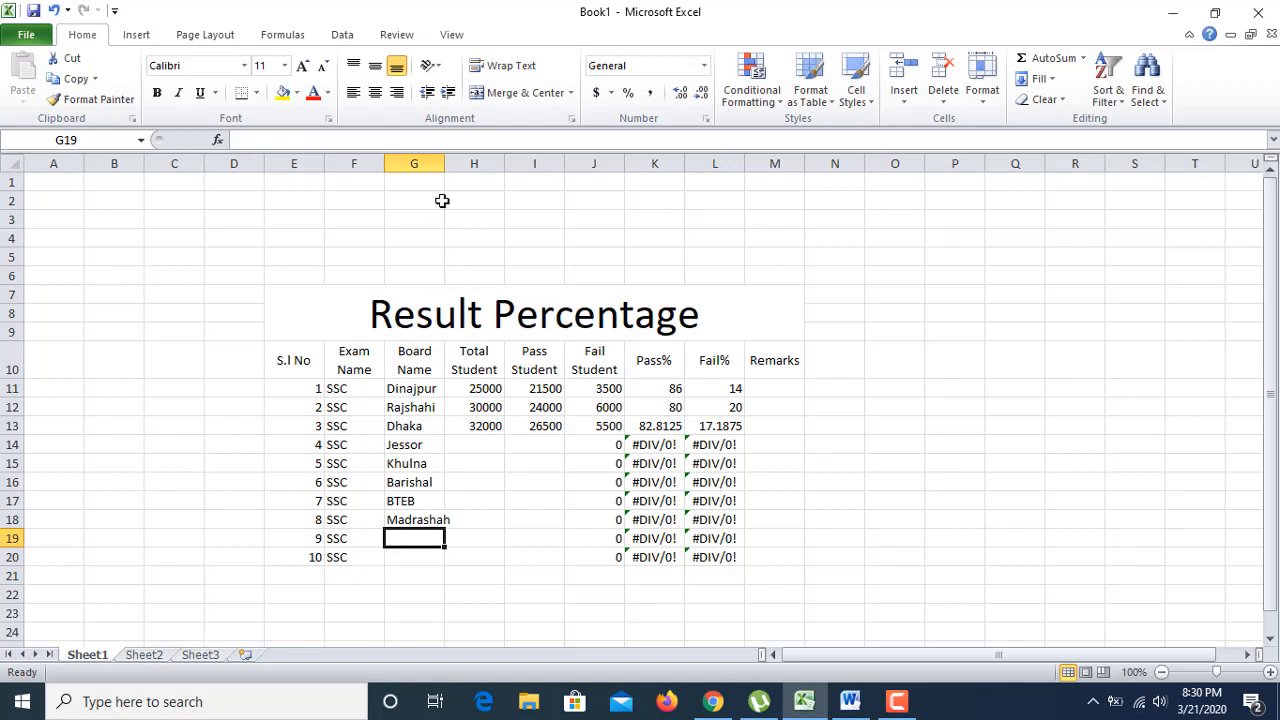
Step: Widen the Board Name column to fit Madrashah and add Sylet in G19
{"action": "left_click_drag", "start_coordinate": [445, 165], "coordinate": [448, 166]}
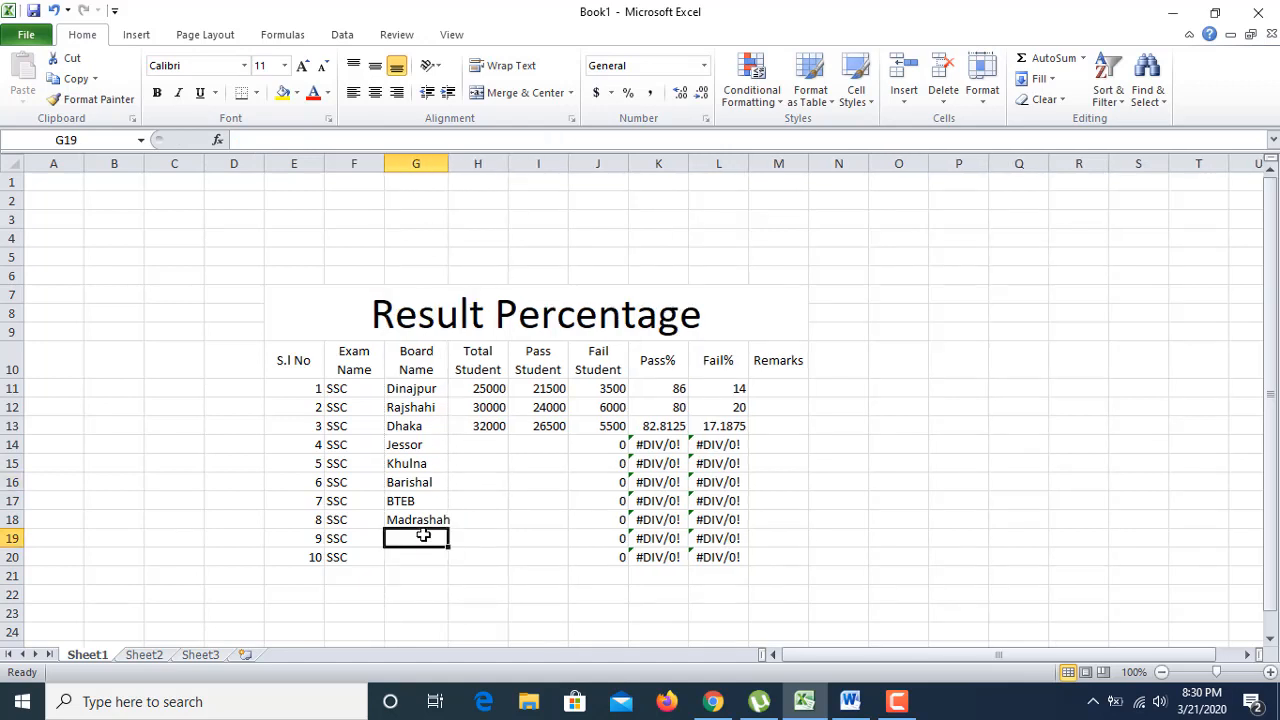
{"action": "type", "text": "Sy"}
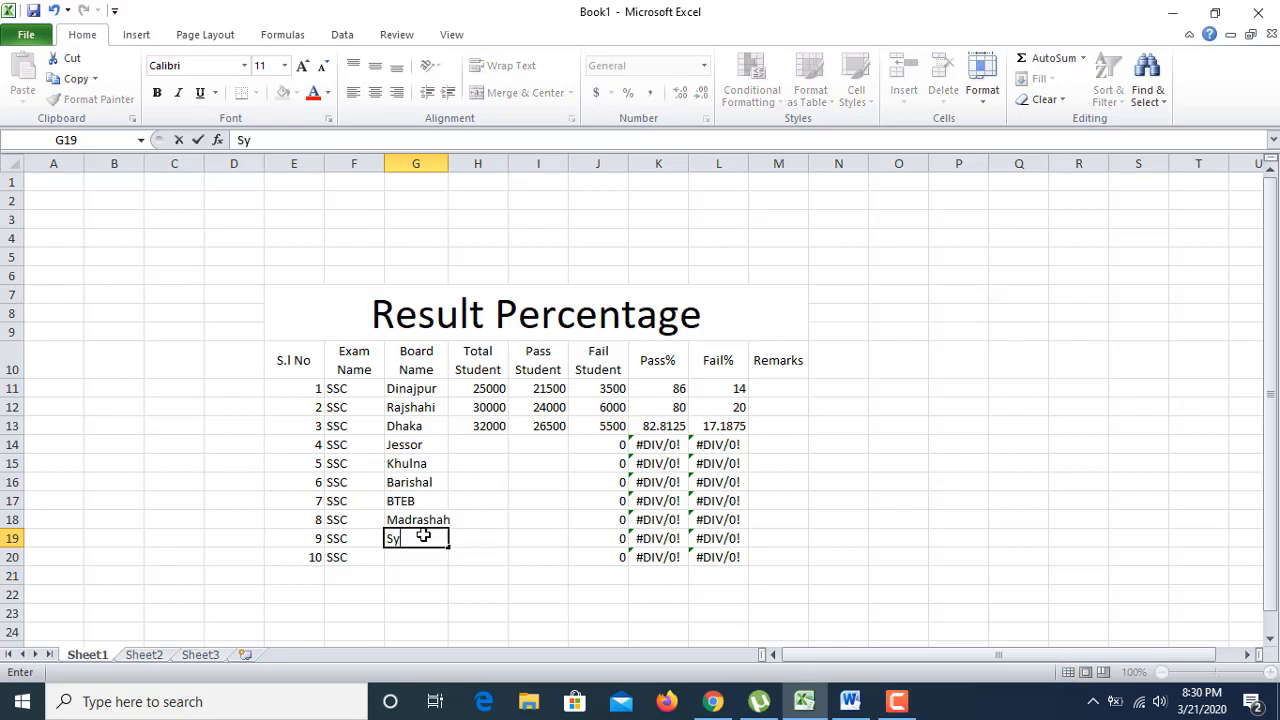
{"action": "type", "text": "let"}
{"action": "key", "text": "Return"}
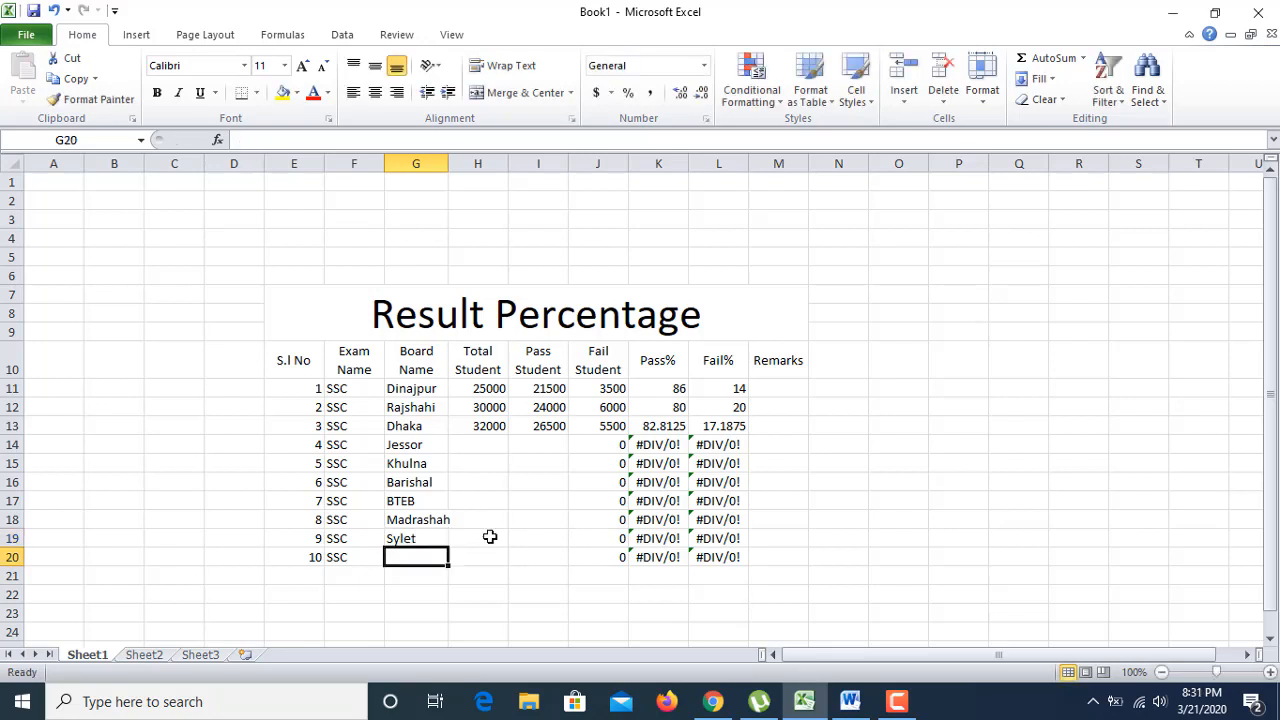
Step: Enter total and pass students for Jessor (23400, 20000) and Khulna (12000, 11000)
{"action": "left_click", "coordinate": [494, 445]}
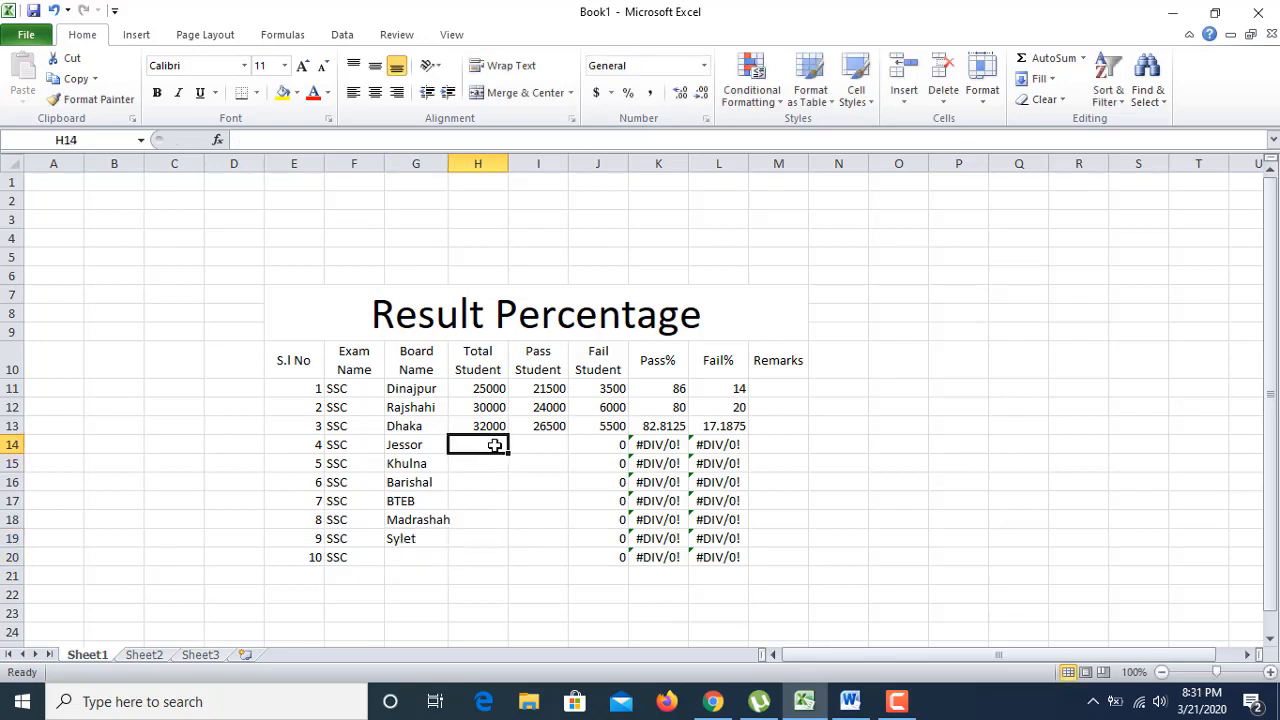
{"action": "type", "text": "23400"}
{"action": "key", "text": "Return"}
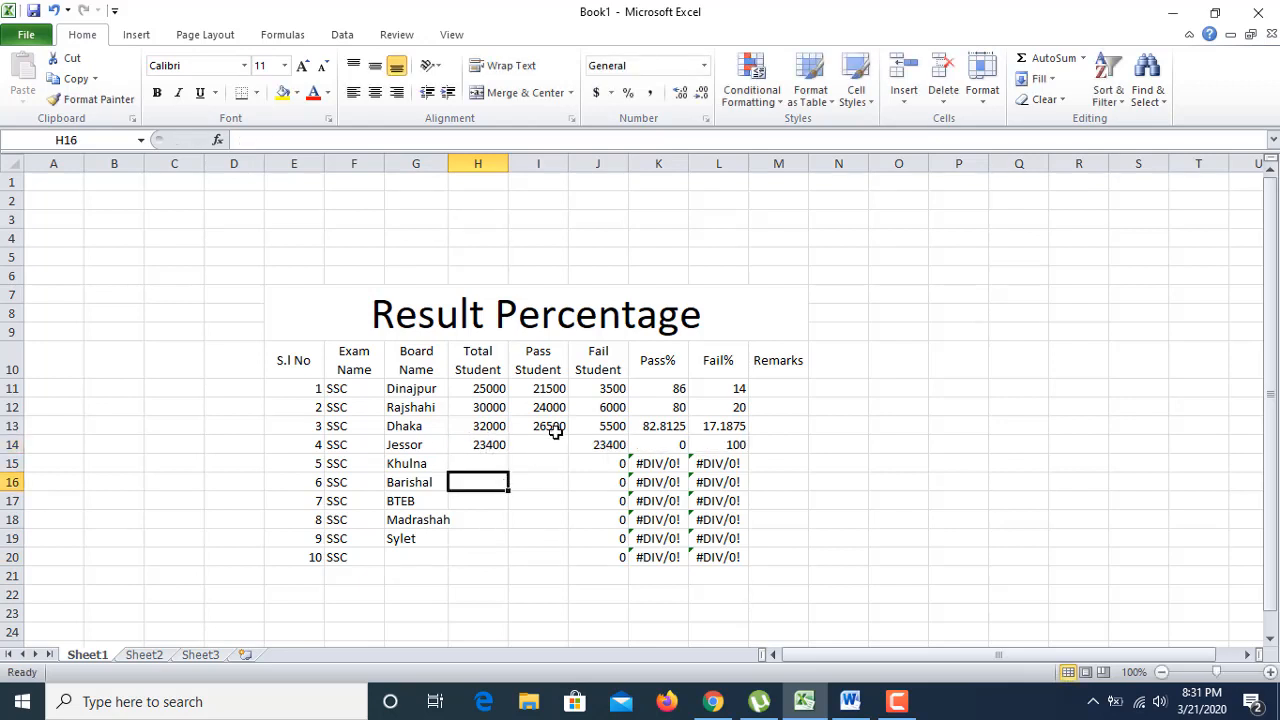
{"action": "left_click", "coordinate": [548, 445]}
{"action": "type", "text": "20000"}
{"action": "key", "text": "Return"}
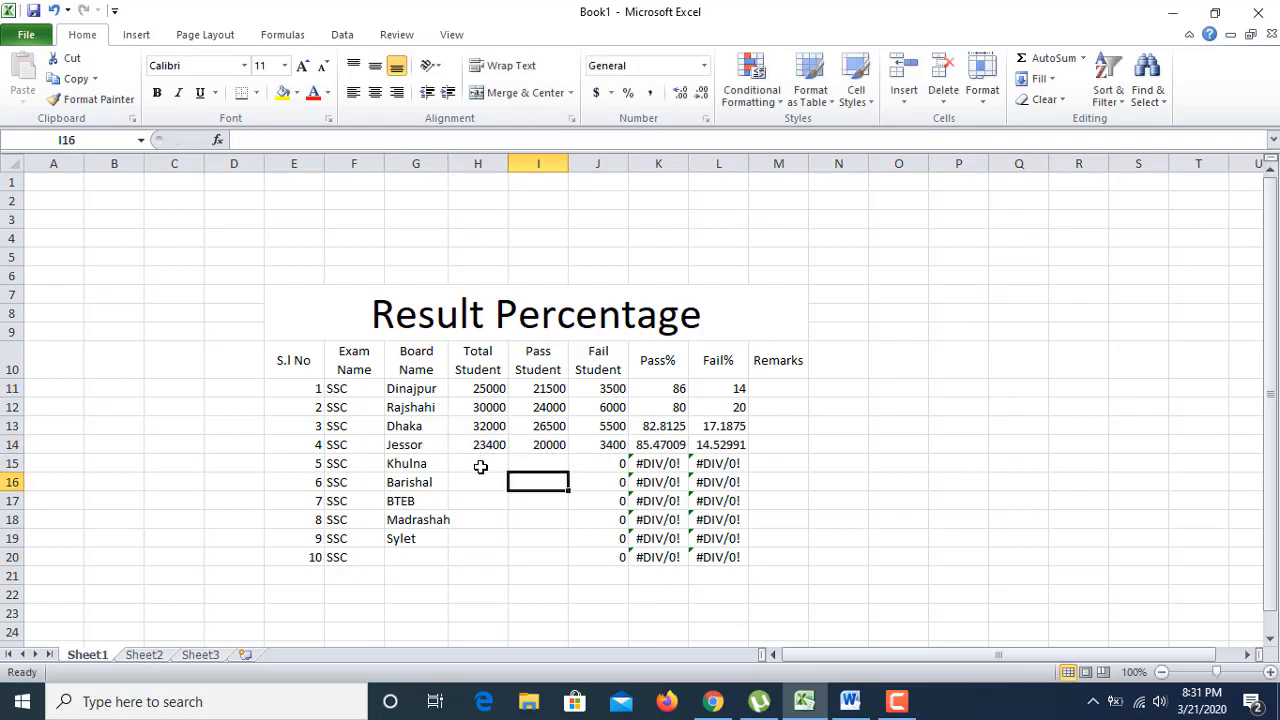
{"action": "left_click", "coordinate": [481, 463]}
{"action": "type", "text": "12000"}
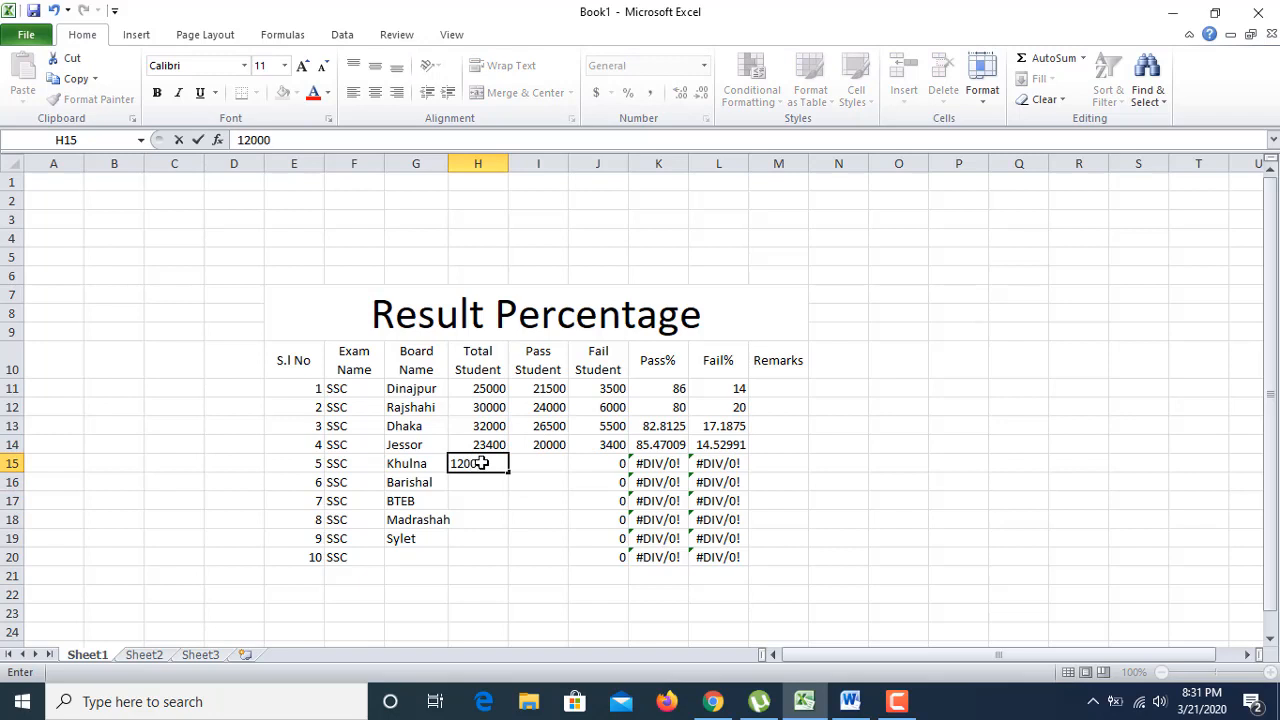
{"action": "left_click", "coordinate": [530, 463]}
{"action": "type", "text": "11000"}
{"action": "key", "text": "Return"}
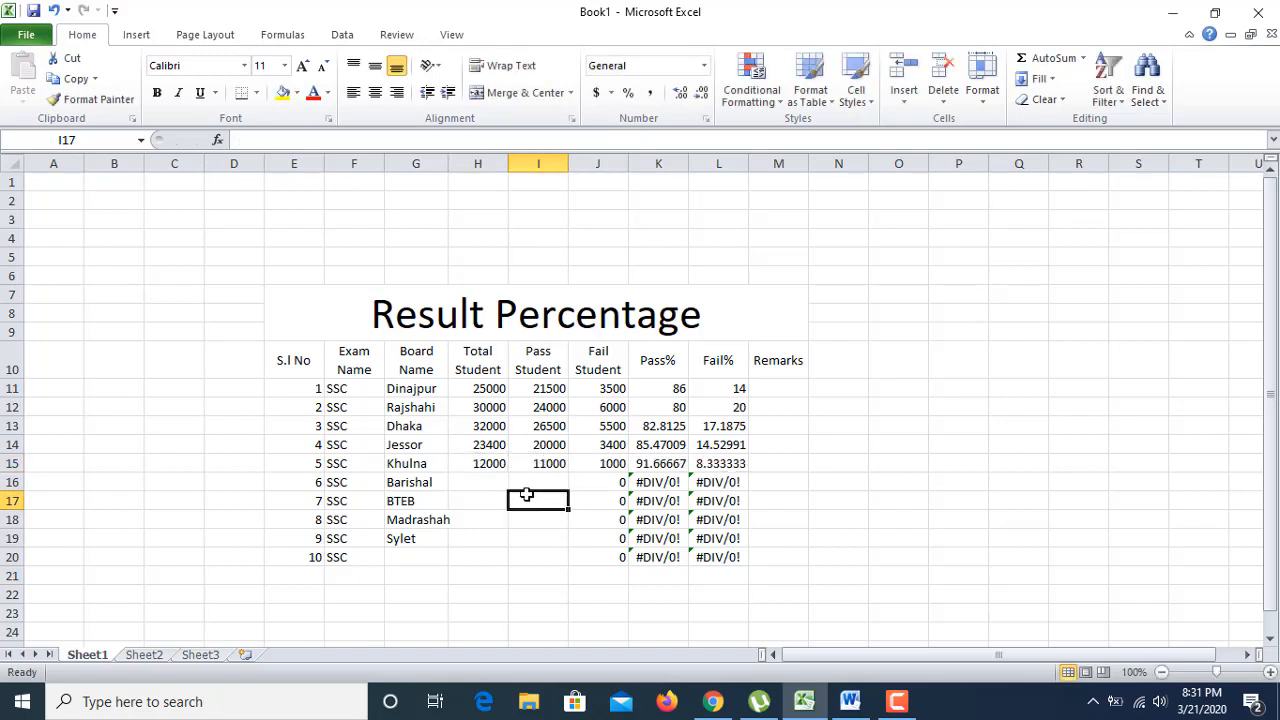
Step: Enter total and pass students for Barishal (23400, 19500) and BTEB (35000, 31200)
{"action": "left_click", "coordinate": [485, 482]}
{"action": "type", "text": "23400"}
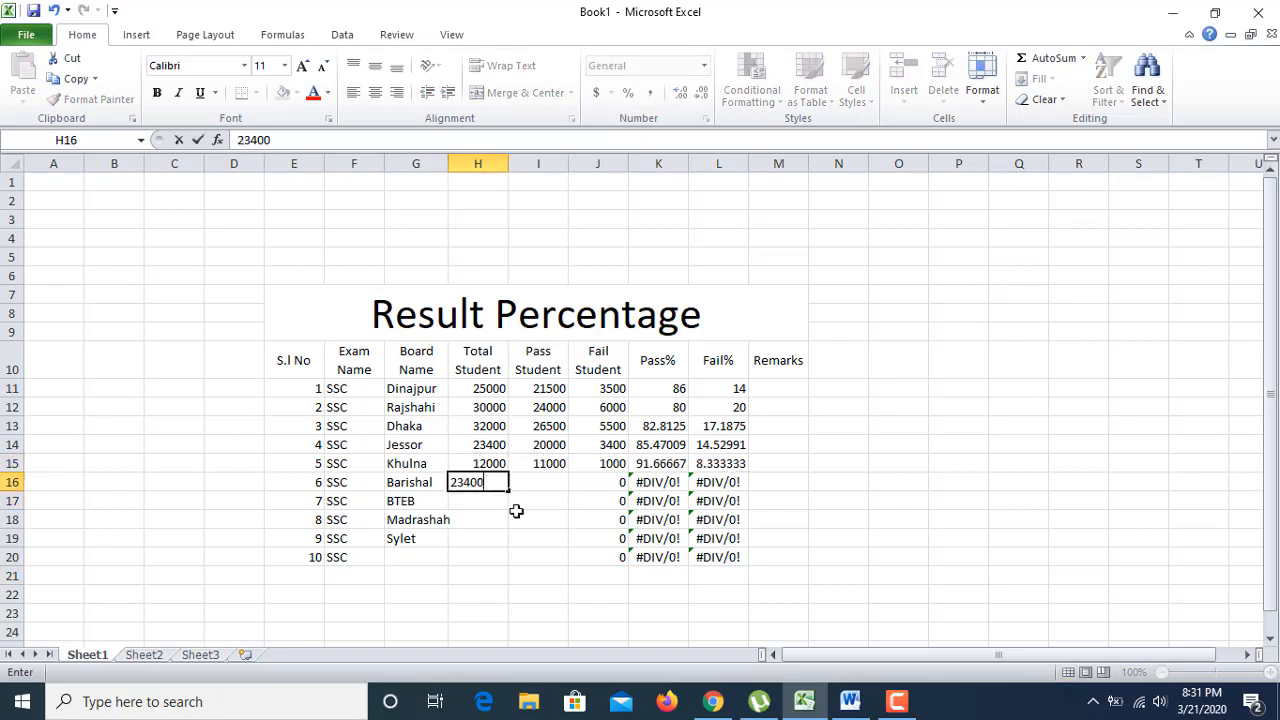
{"action": "left_click", "coordinate": [535, 483]}
{"action": "type", "text": "195"}
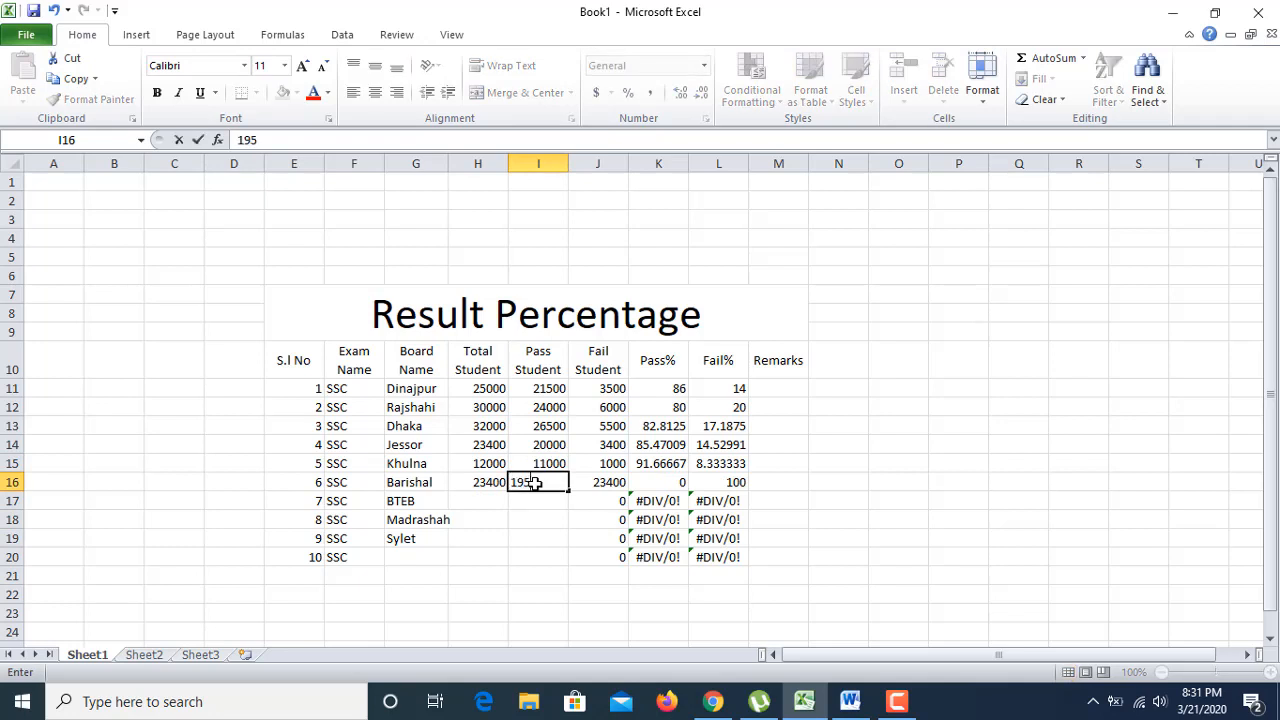
{"action": "type", "text": "00"}
{"action": "left_click", "coordinate": [528, 540]}
{"action": "left_click", "coordinate": [479, 501]}
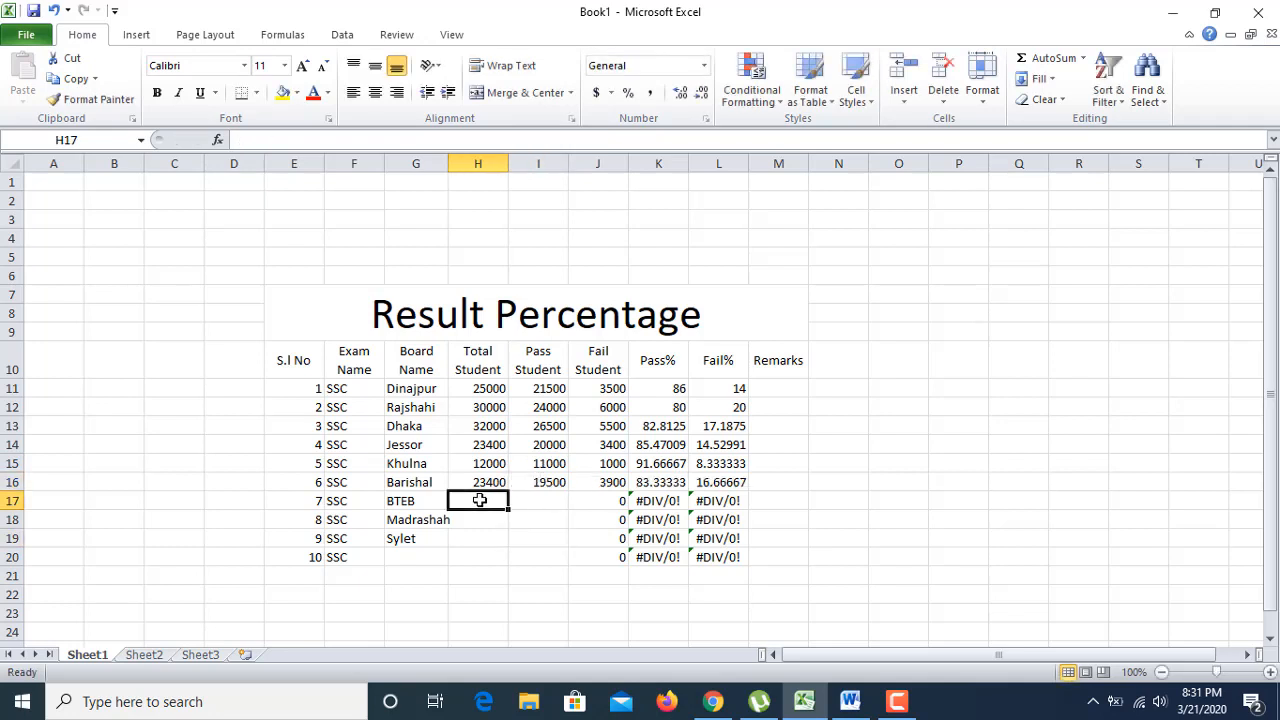
{"action": "type", "text": "35000"}
{"action": "key", "text": "Return"}
{"action": "left_click", "coordinate": [532, 501]}
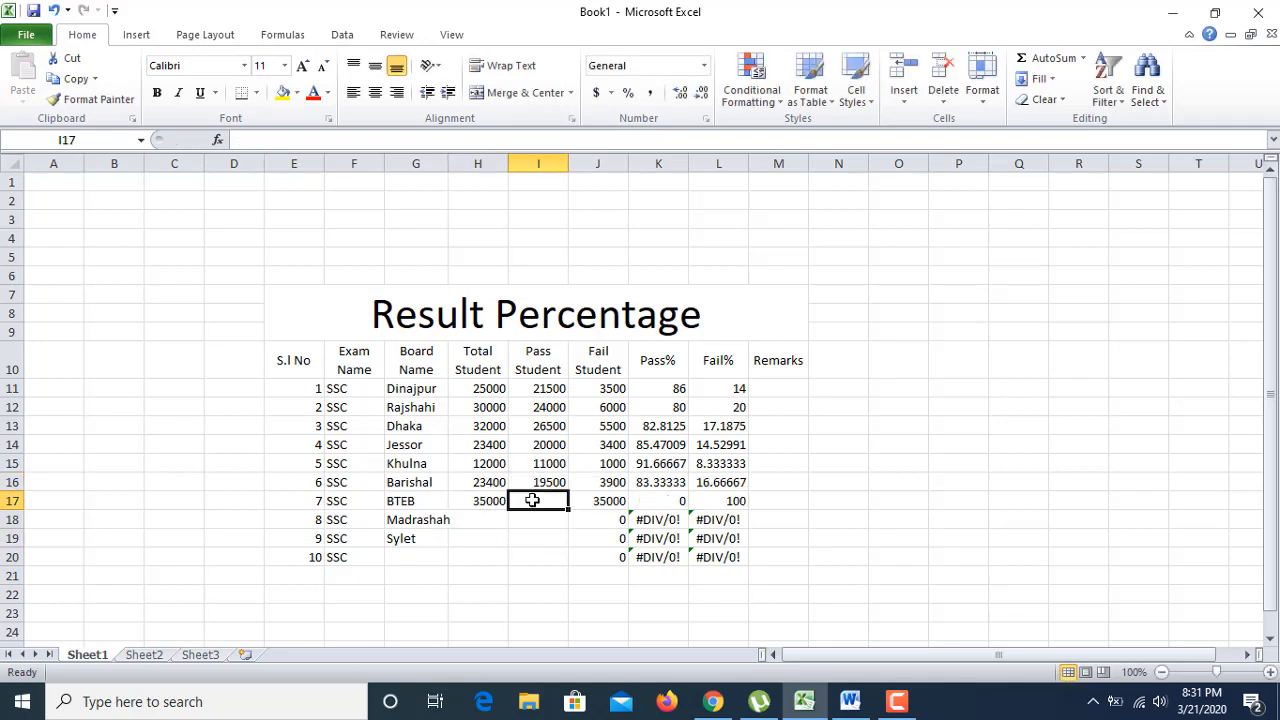
{"action": "type", "text": "31200"}
{"action": "left_click", "coordinate": [528, 557]}
Step: Enter Madrashah's 36300 total and 4000 pass students, correcting the mistyped 45000
{"action": "left_click", "coordinate": [487, 517]}
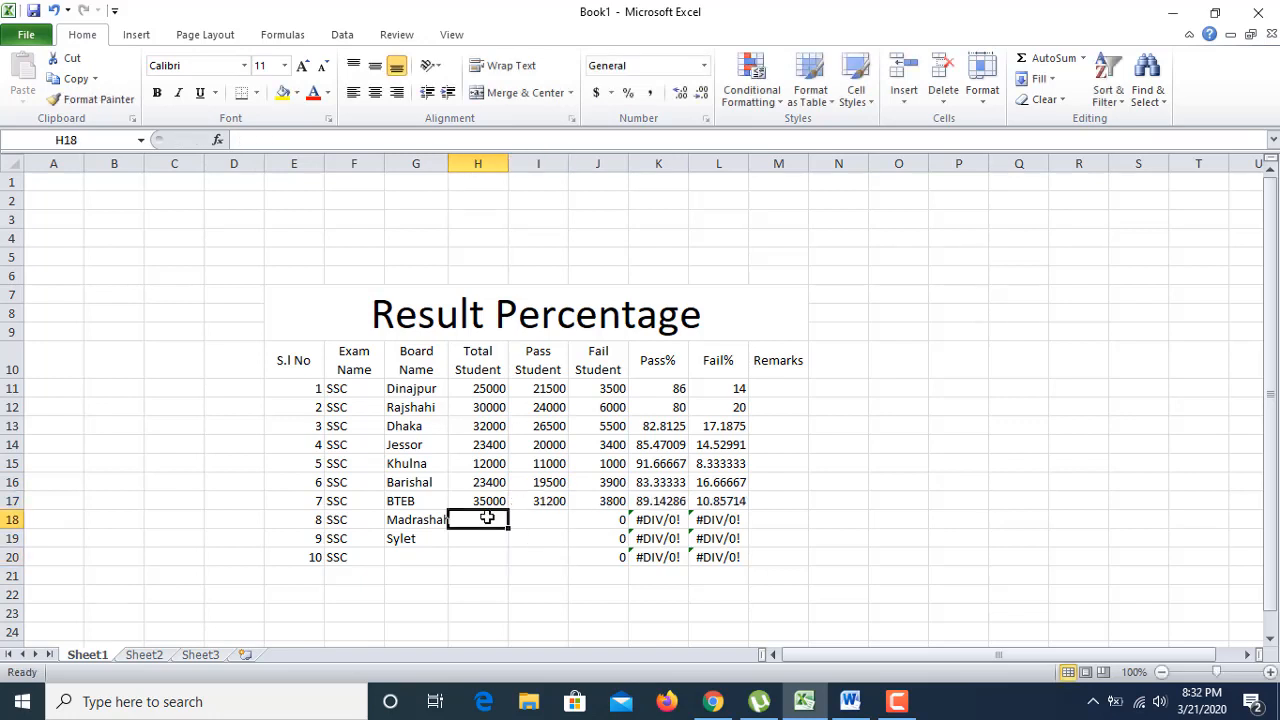
{"action": "type", "text": "36300"}
{"action": "left_click", "coordinate": [536, 520]}
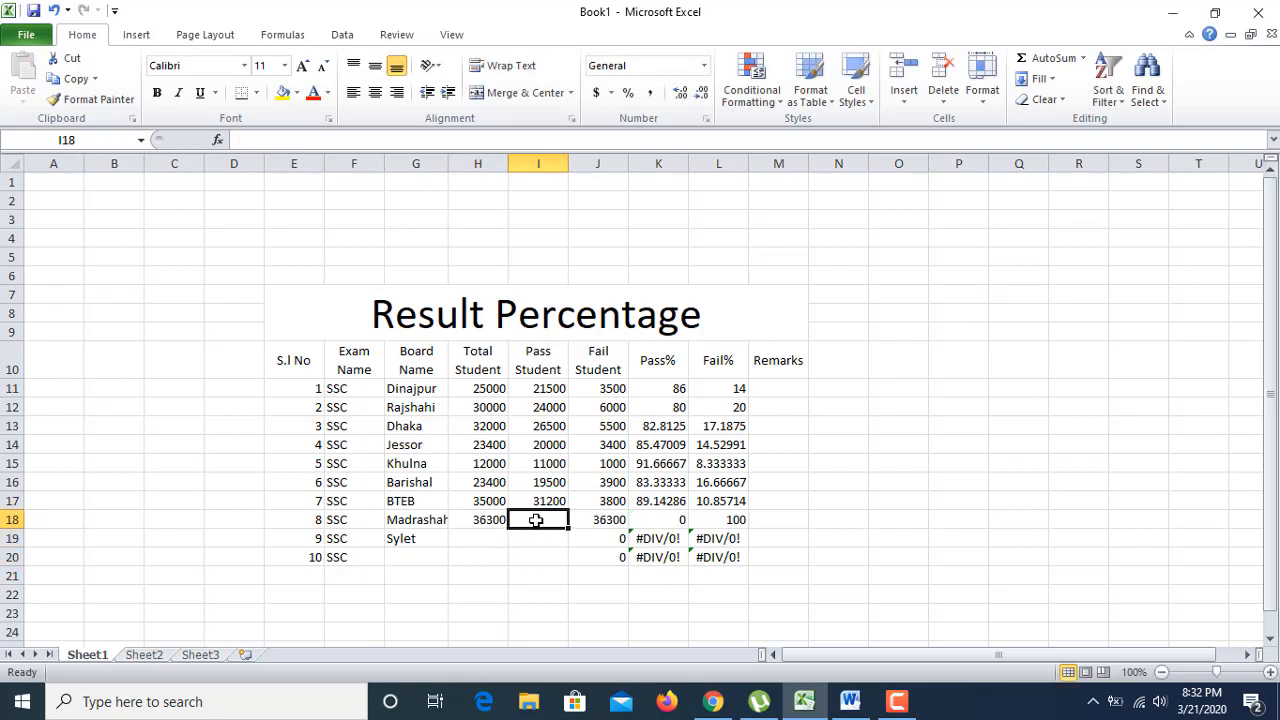
{"action": "type", "text": "4"}
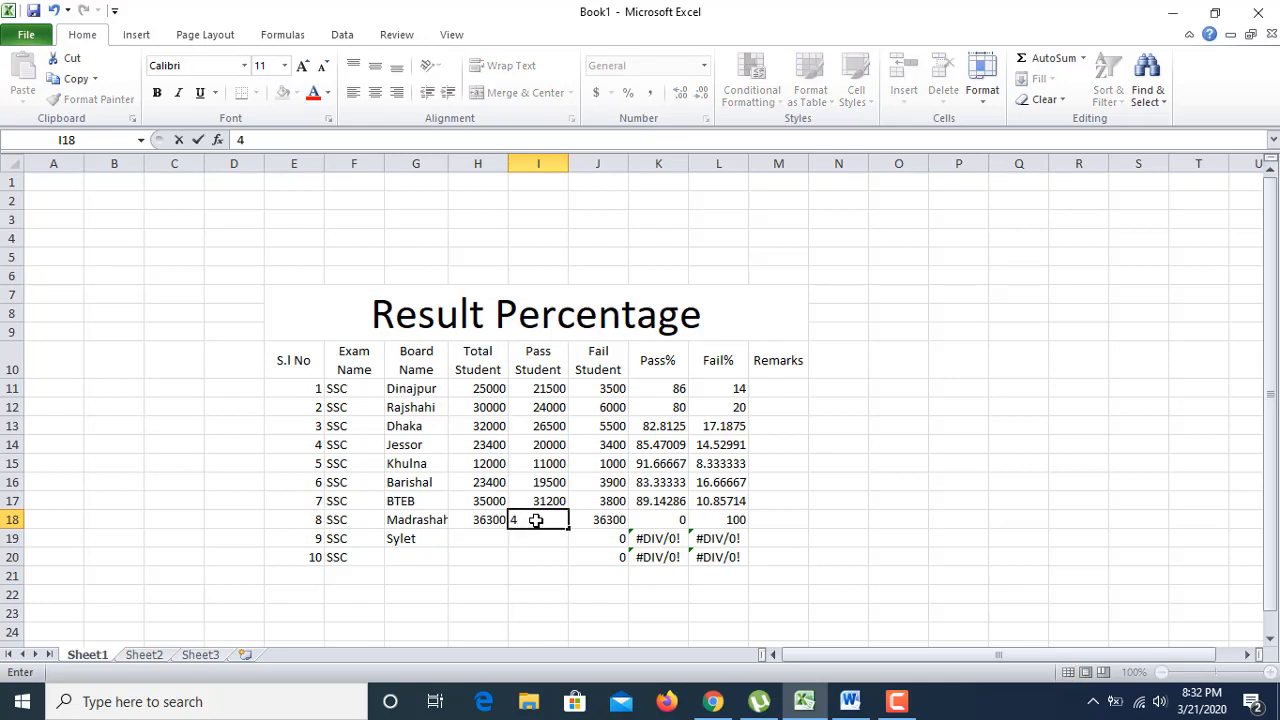
{"action": "type", "text": "5000"}
{"action": "left_click", "coordinate": [543, 572]}
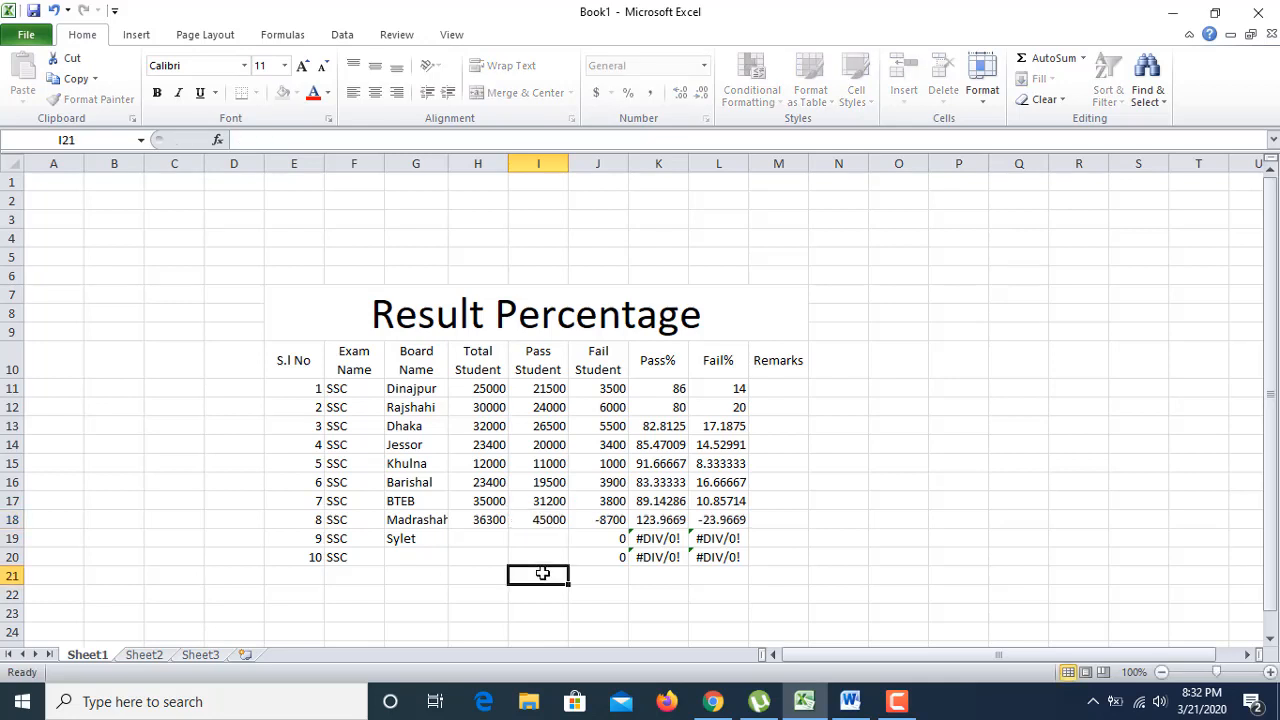
{"action": "double_click", "coordinate": [566, 521]}
{"action": "key", "text": "BackSpace"}
{"action": "left_click", "coordinate": [529, 558]}
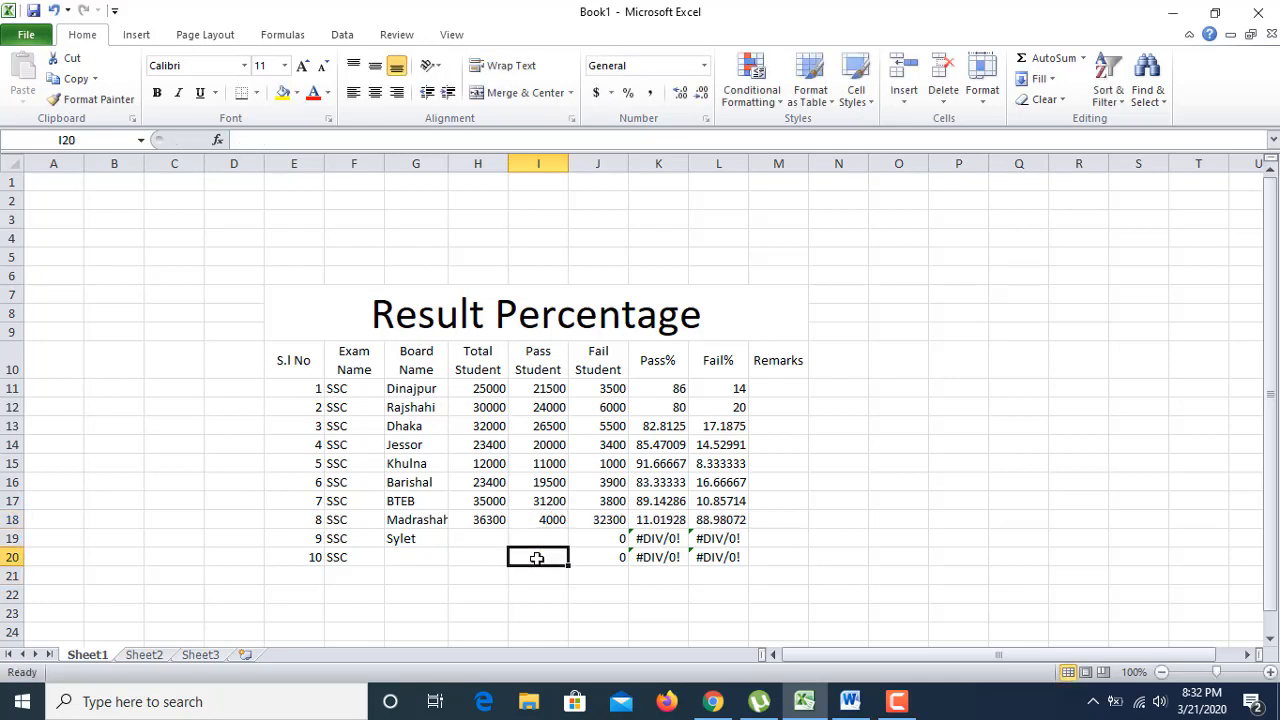
Step: Clear Sylet from cell G19
{"action": "left_click", "coordinate": [471, 542]}
{"action": "left_click", "coordinate": [420, 542]}
{"action": "key", "text": "Delete"}
{"action": "left_click", "coordinate": [491, 537]}
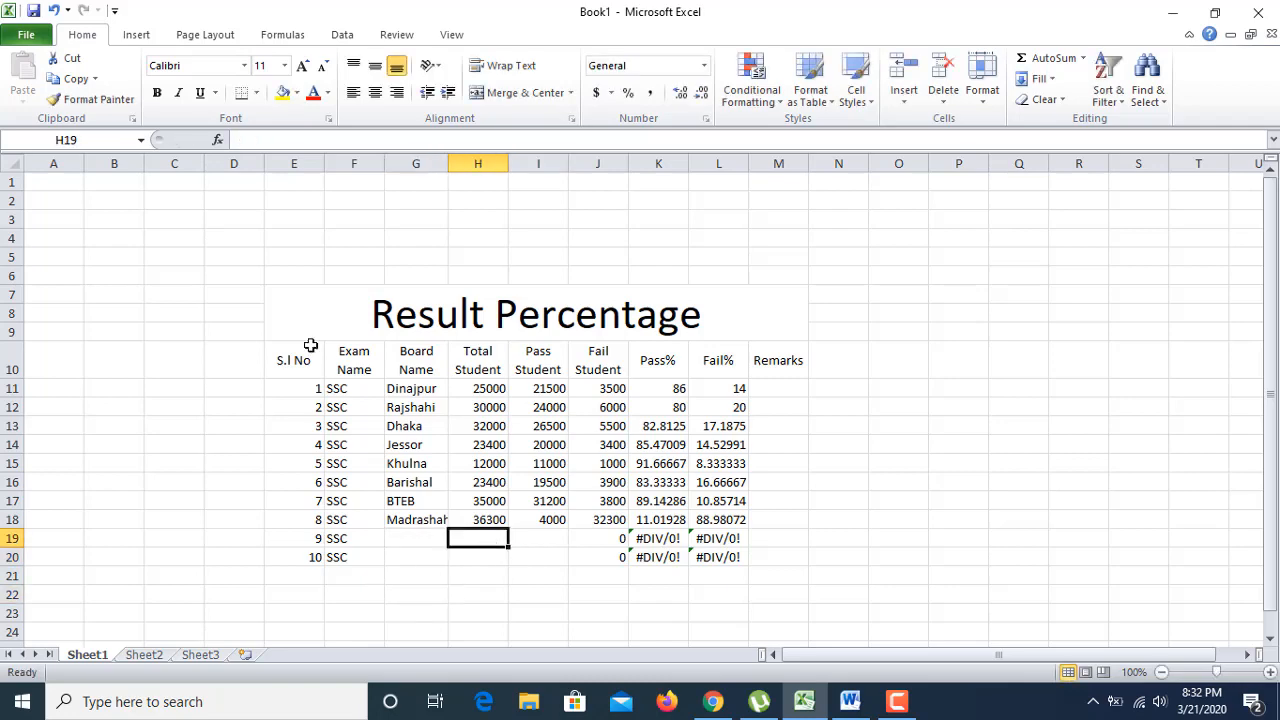
Step: Apply All Borders to every cell of the table E7:M20
{"action": "left_click_drag", "start_coordinate": [309, 345], "coordinate": [561, 557]}
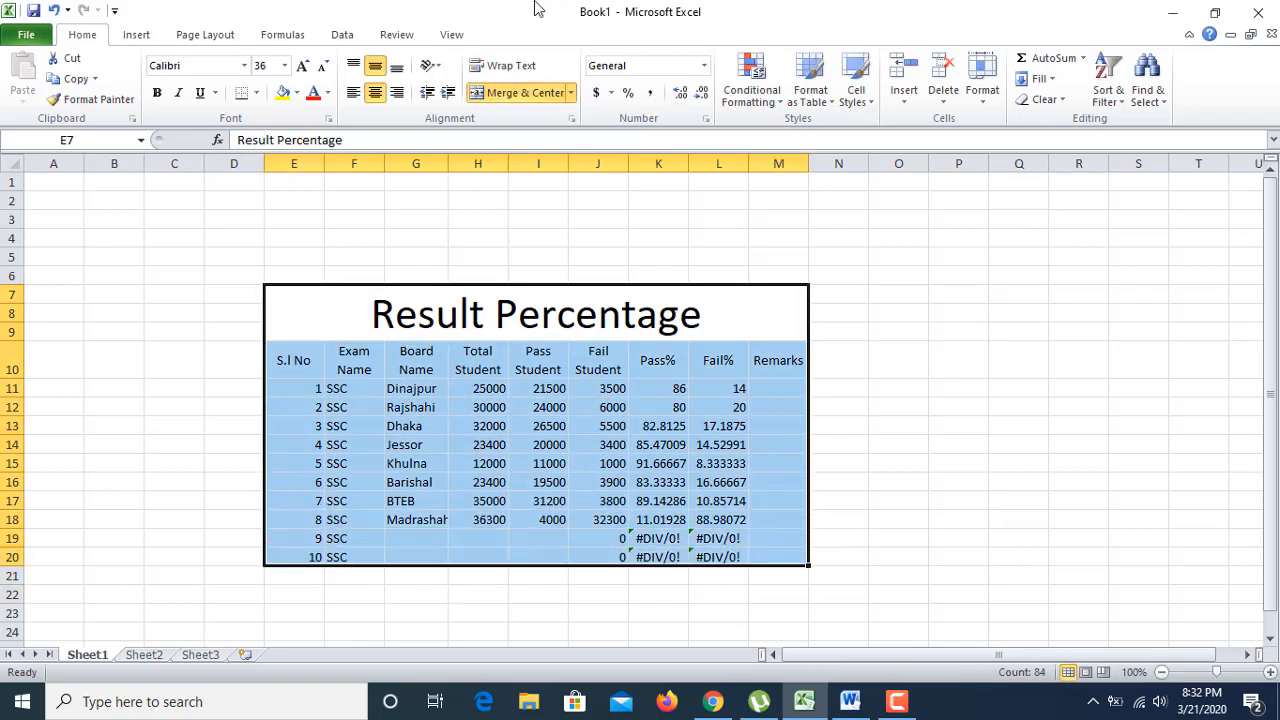
{"action": "left_click", "coordinate": [256, 92]}
{"action": "left_click", "coordinate": [288, 242]}
{"action": "left_click", "coordinate": [478, 238]}
Step: Fill the Result Percentage title and the S.l No column with blue
{"action": "left_click", "coordinate": [337, 308]}
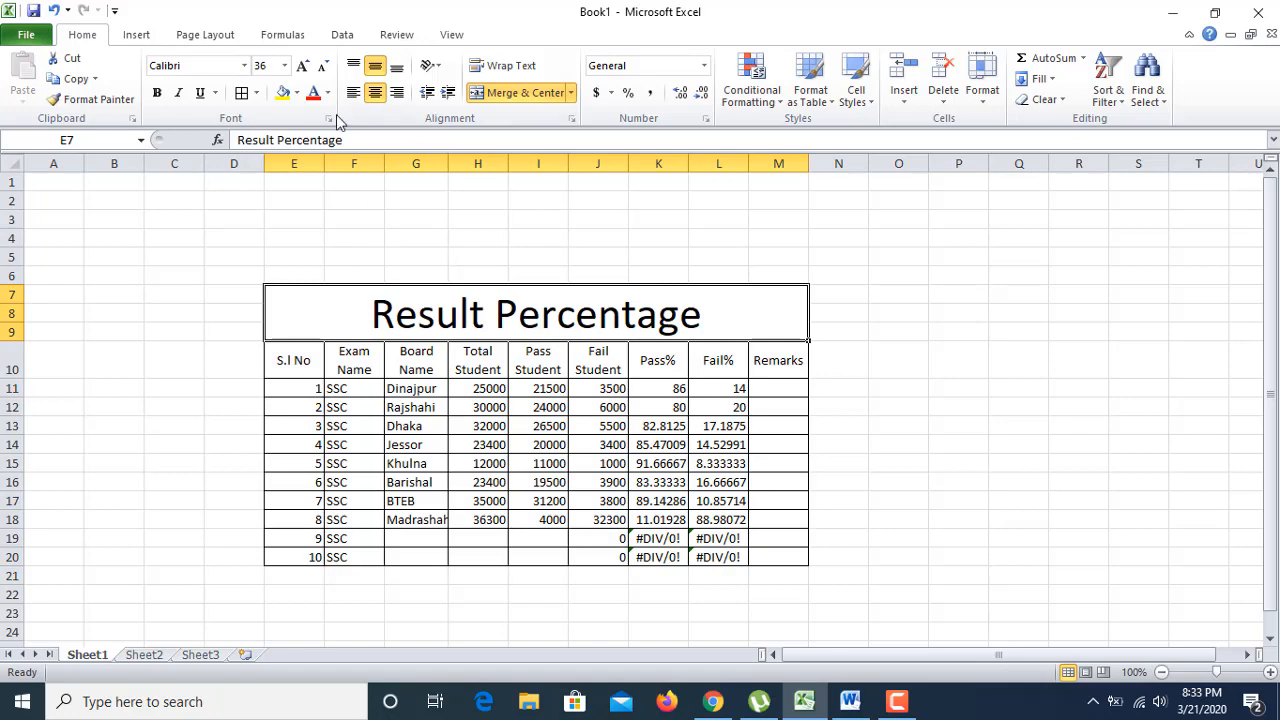
{"action": "left_click", "coordinate": [296, 92]}
{"action": "left_click", "coordinate": [328, 166]}
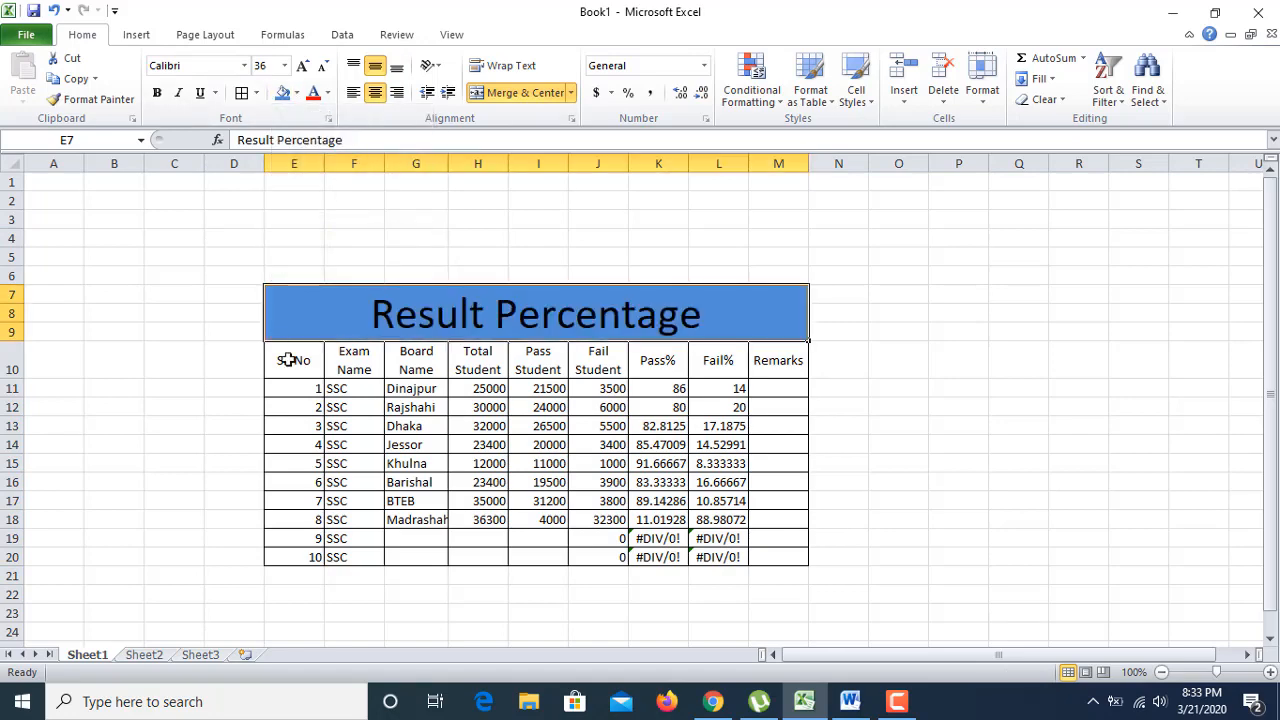
{"action": "left_click_drag", "start_coordinate": [283, 358], "coordinate": [294, 557]}
{"action": "left_click", "coordinate": [296, 92]}
{"action": "left_click", "coordinate": [328, 166]}
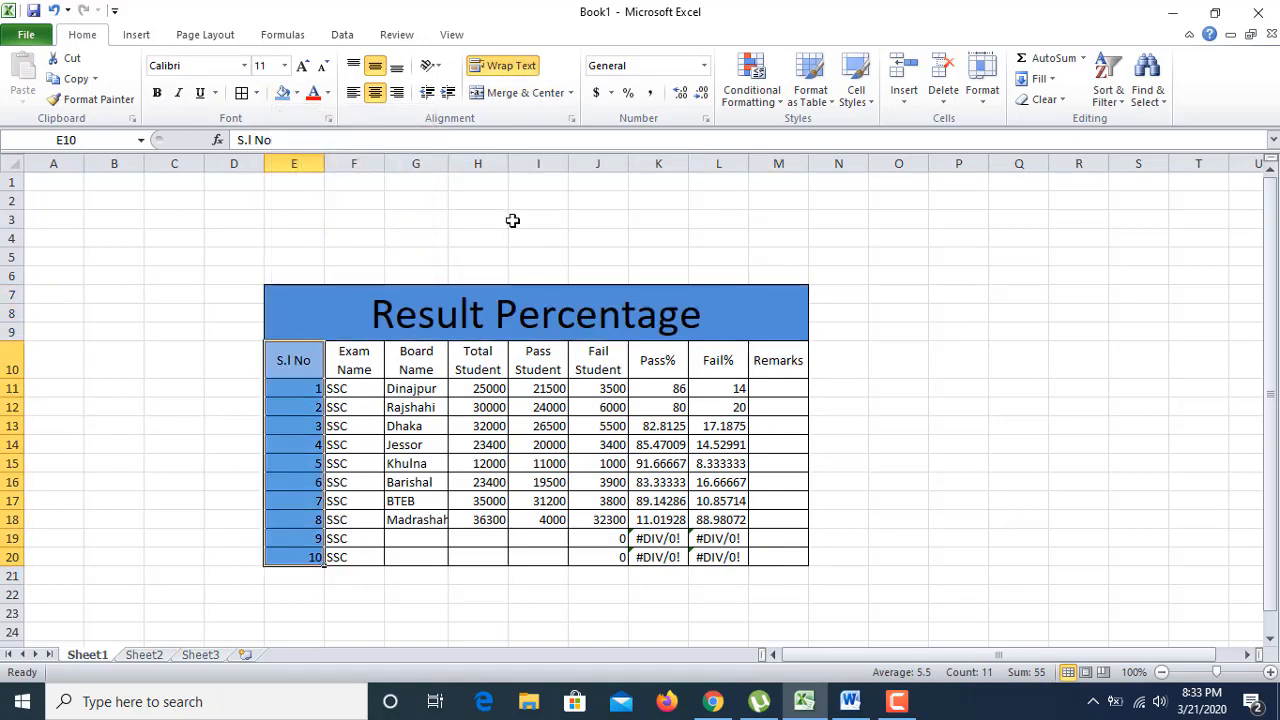
{"action": "left_click", "coordinate": [514, 220]}
Step: Fill the header row orange and give its text a light colour
{"action": "left_click_drag", "start_coordinate": [300, 360], "coordinate": [780, 362]}
{"action": "left_click", "coordinate": [296, 92]}
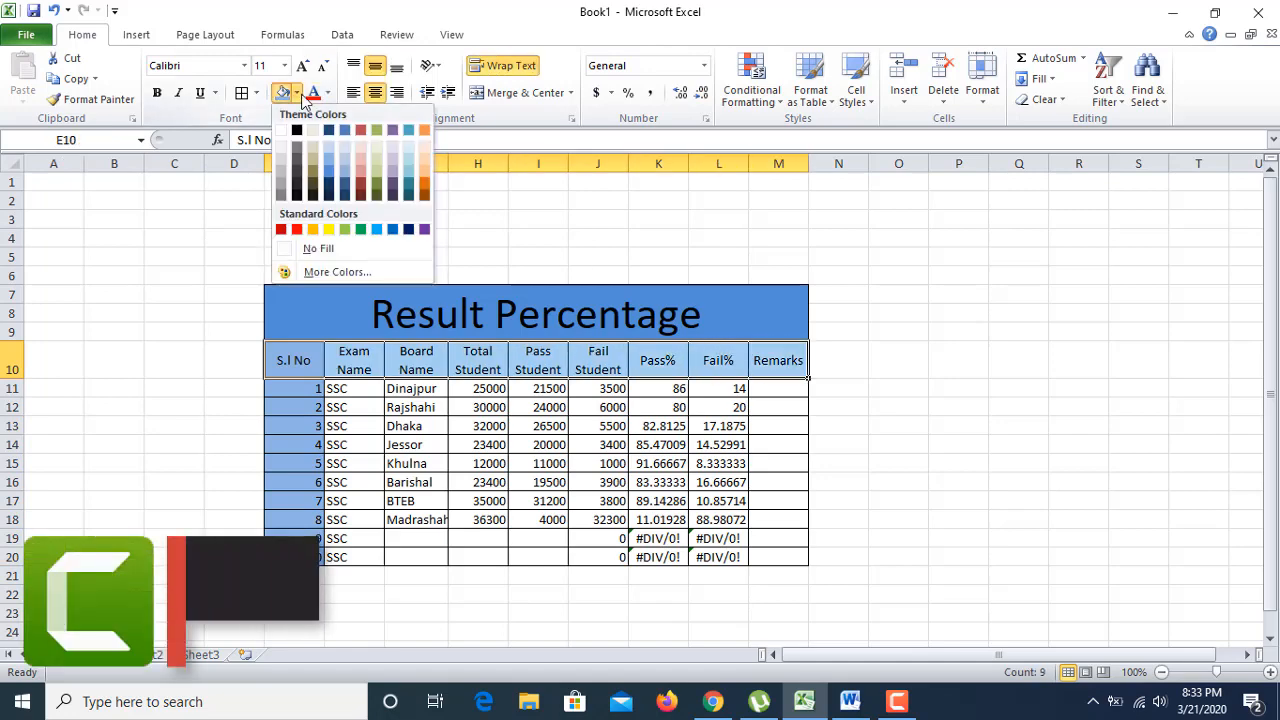
{"action": "left_click", "coordinate": [424, 193]}
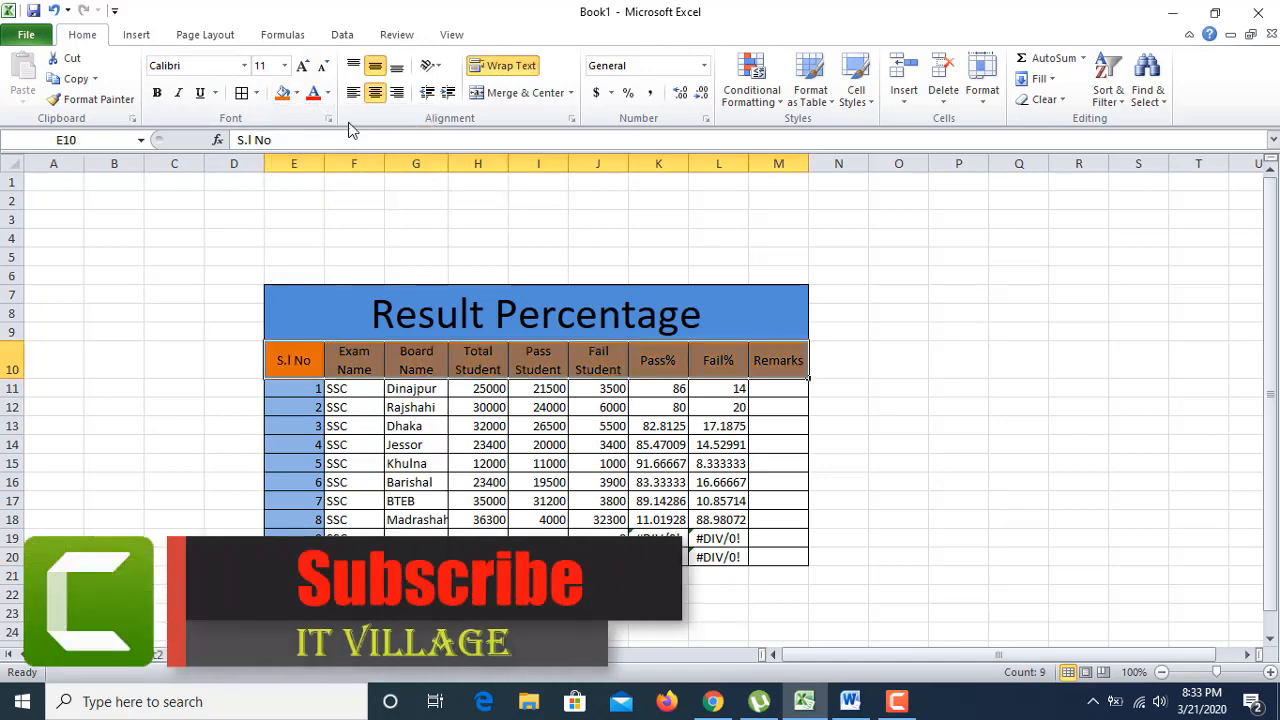
{"action": "left_click", "coordinate": [327, 93]}
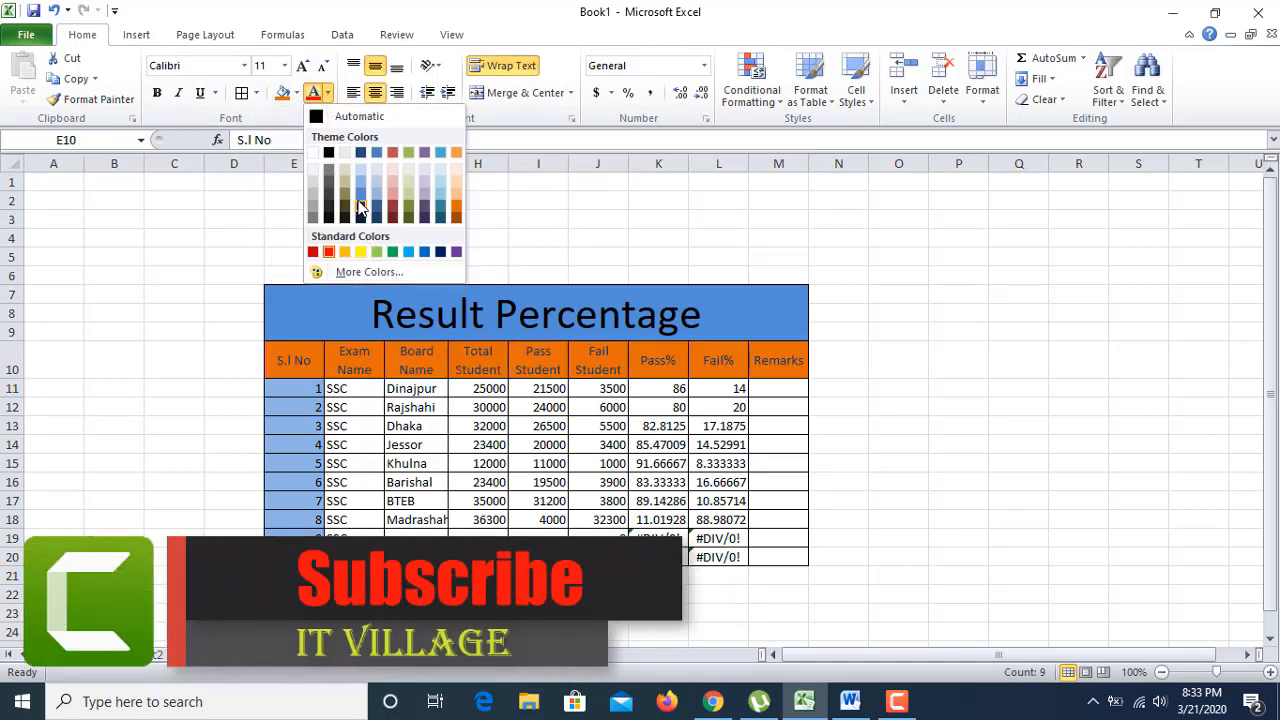
{"action": "left_click", "coordinate": [457, 172]}
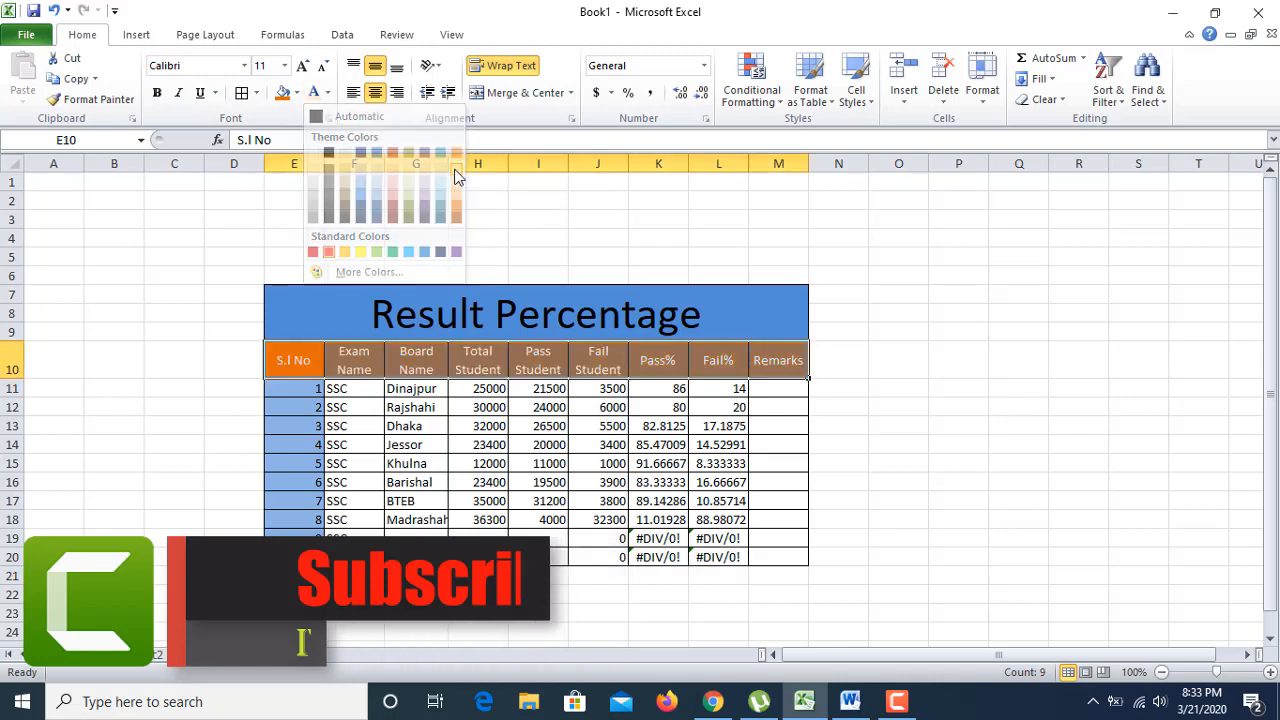
{"action": "left_click", "coordinate": [459, 486]}
Step: Shade the data cells grey and centre all data row entries
{"action": "left_click_drag", "start_coordinate": [354, 388], "coordinate": [760, 552]}
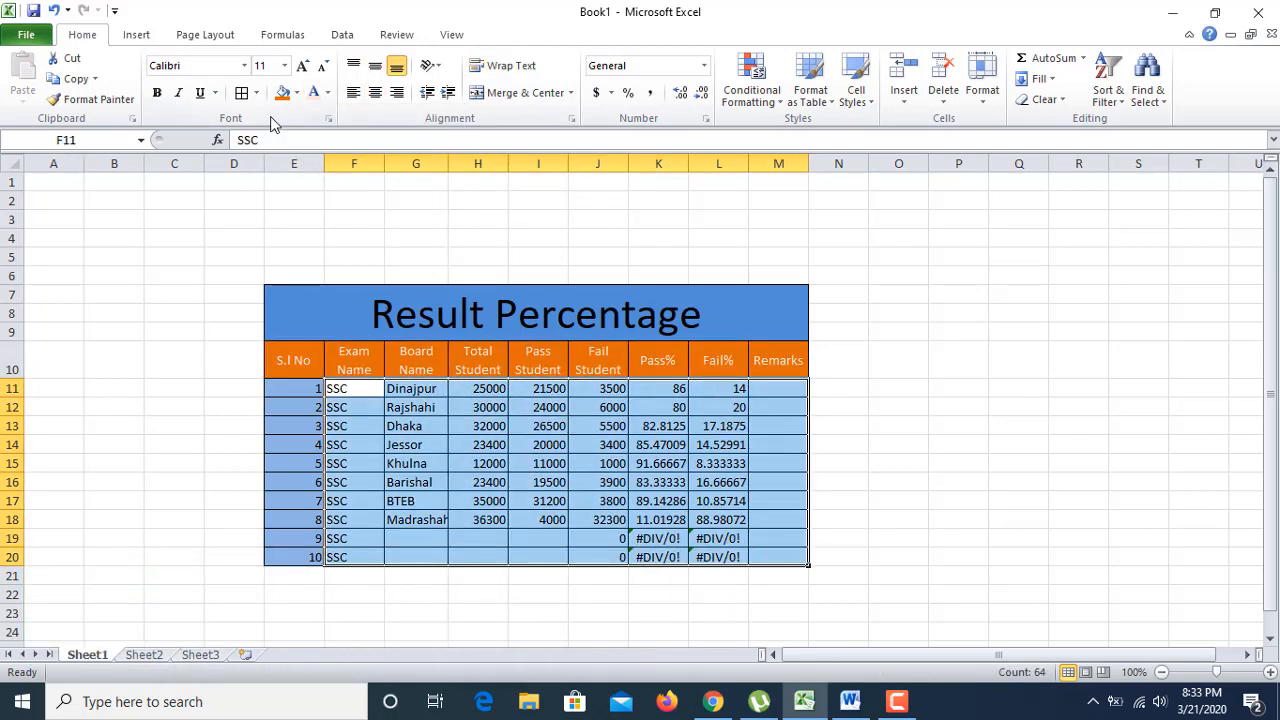
{"action": "left_click", "coordinate": [297, 93]}
{"action": "left_click", "coordinate": [286, 168]}
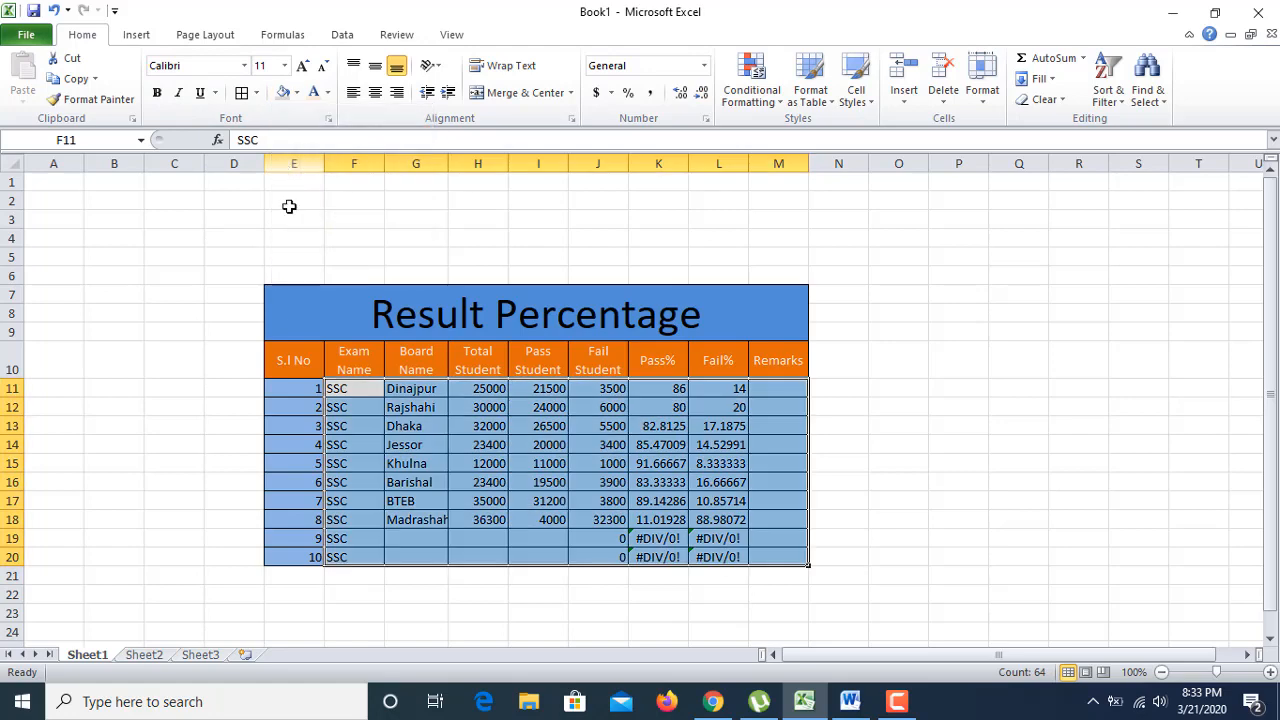
{"action": "left_click_drag", "start_coordinate": [300, 392], "coordinate": [766, 558]}
{"action": "left_click", "coordinate": [374, 92]}
{"action": "left_click", "coordinate": [778, 426]}
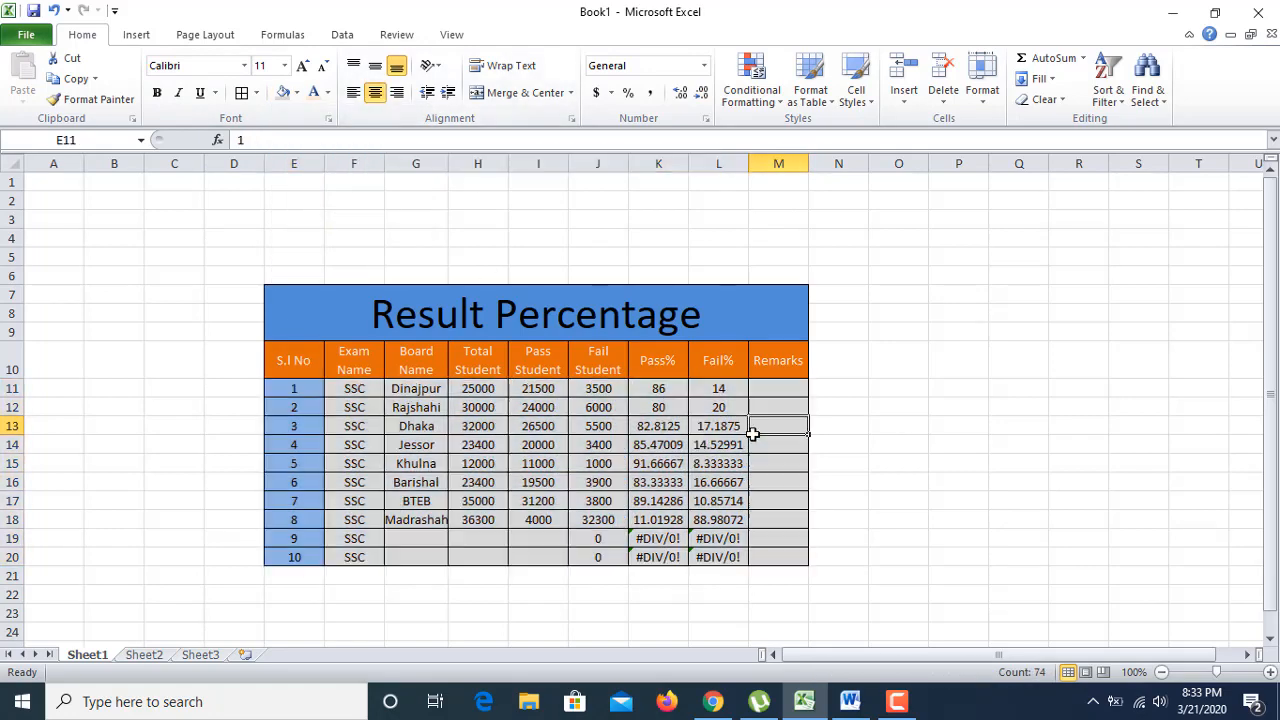